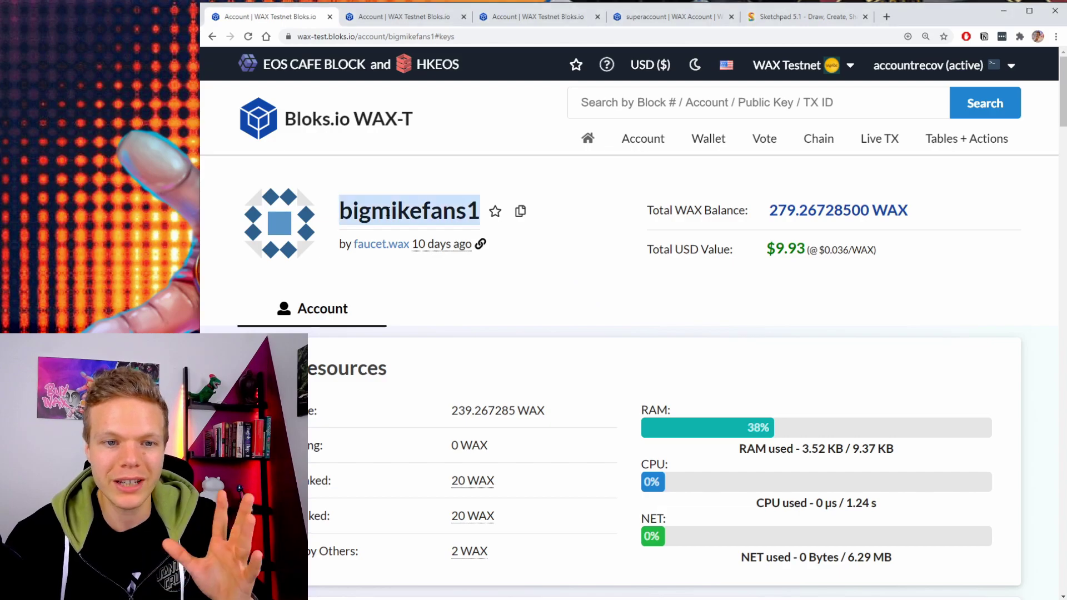
Examine the owner and active permissions and their public keys in the Chain Data of account bigmikefans1
{"action": "scroll", "coordinate": [591, 285], "scroll_direction": "down", "scroll_amount": 7}
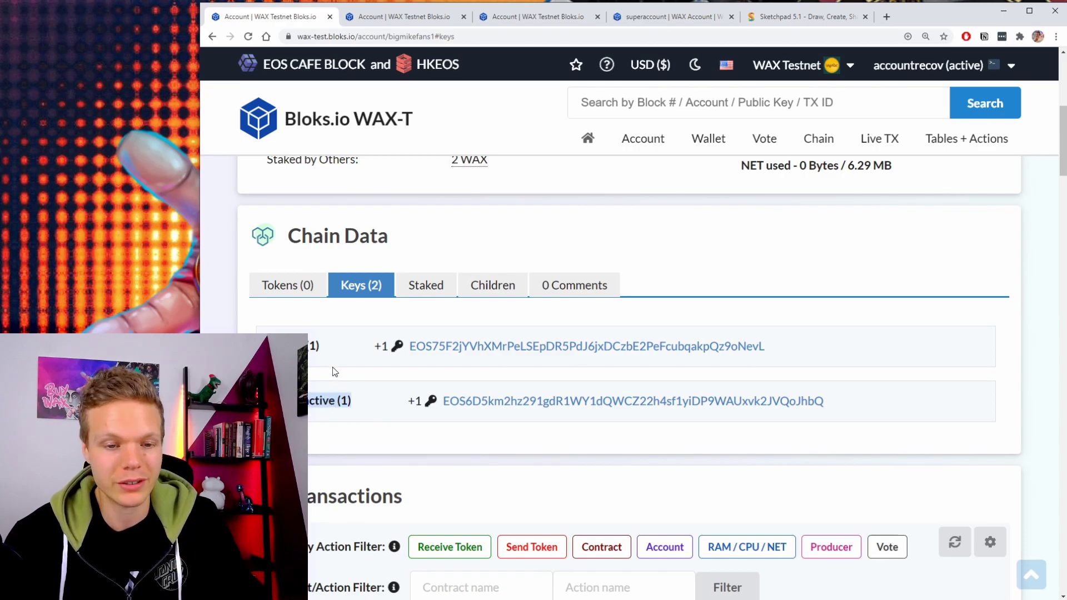
{"action": "left_click_drag", "start_coordinate": [200, 389], "coordinate": [258, 389]}
{"action": "left_click_drag", "start_coordinate": [407, 345], "coordinate": [425, 348]}
{"action": "left_click", "coordinate": [434, 344]}
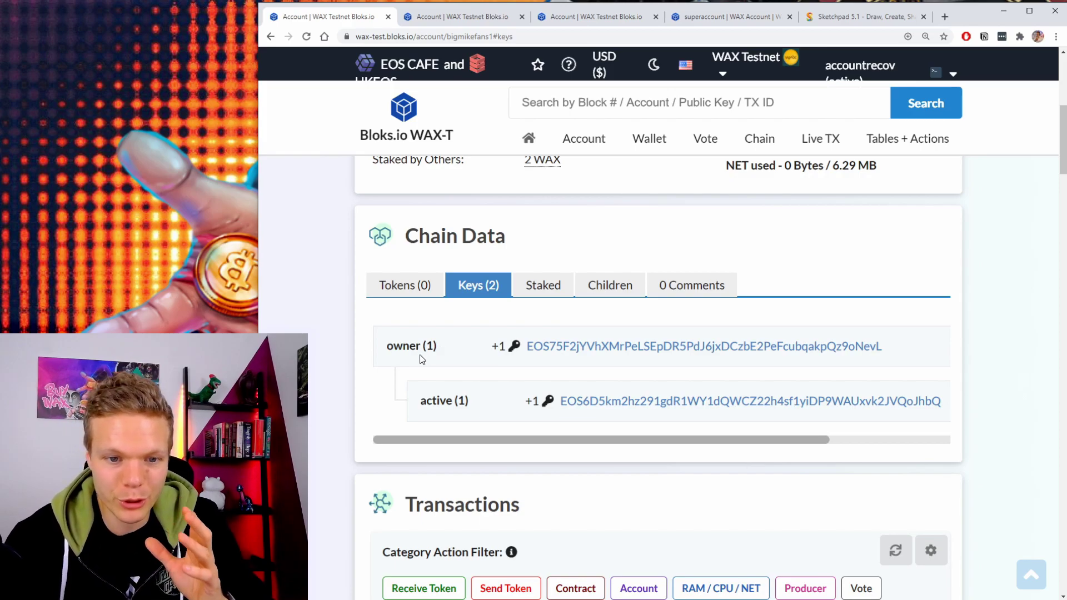
{"action": "triple_click", "coordinate": [419, 355]}
{"action": "left_click", "coordinate": [461, 335]}
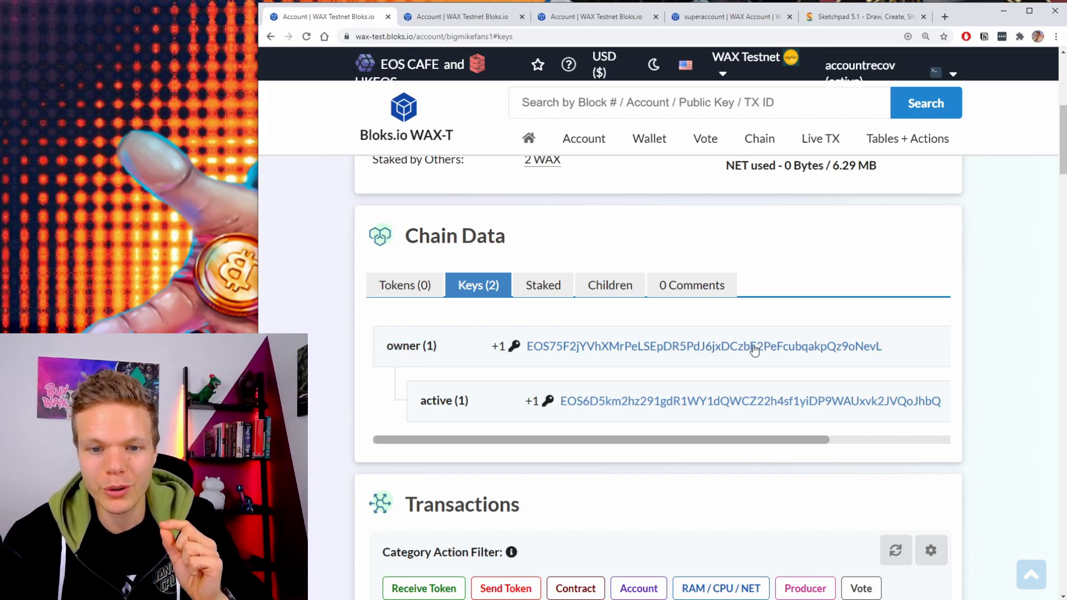
{"action": "left_click_drag", "start_coordinate": [906, 352], "coordinate": [385, 353]}
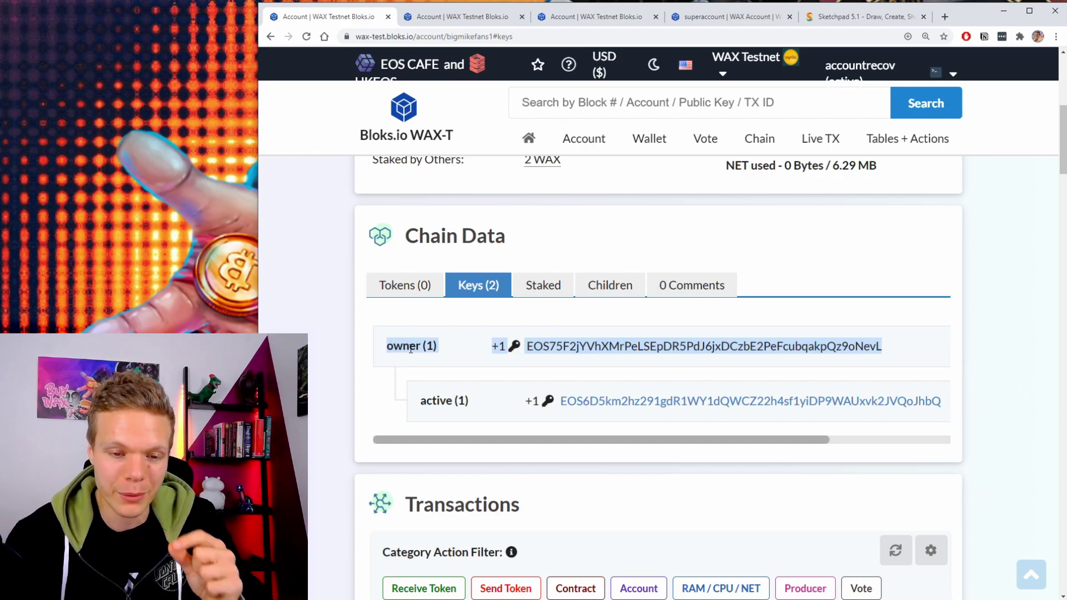
{"action": "triple_click", "coordinate": [457, 401]}
{"action": "left_click_drag", "start_coordinate": [559, 437], "coordinate": [553, 406]}
{"action": "scroll", "coordinate": [551, 394], "scroll_direction": "up", "scroll_amount": 6}
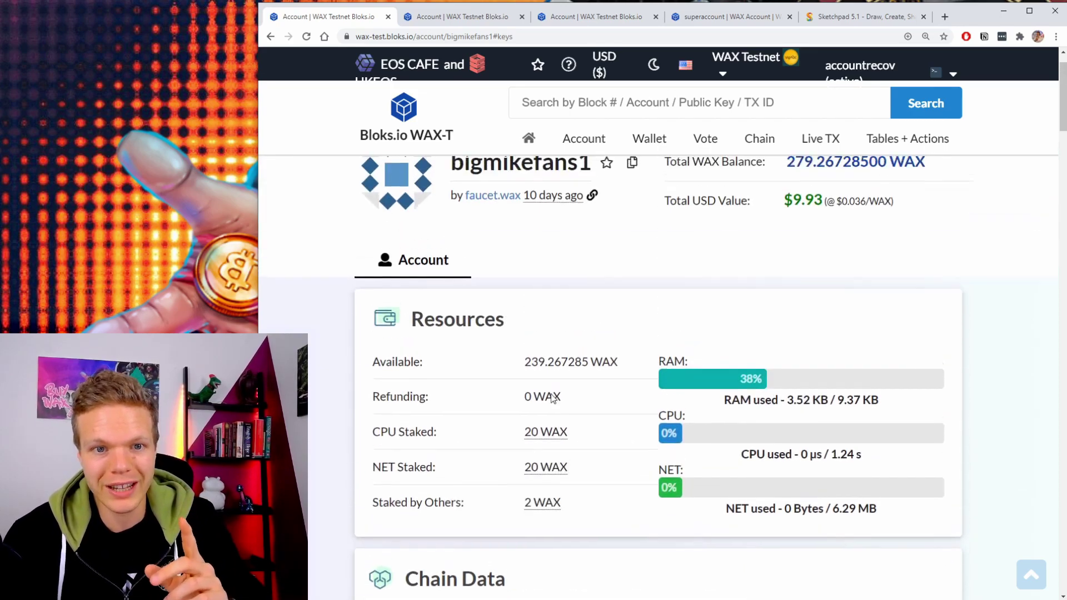
{"action": "scroll", "coordinate": [551, 394], "scroll_direction": "up", "scroll_amount": 1}
{"action": "double_click", "coordinate": [494, 217]}
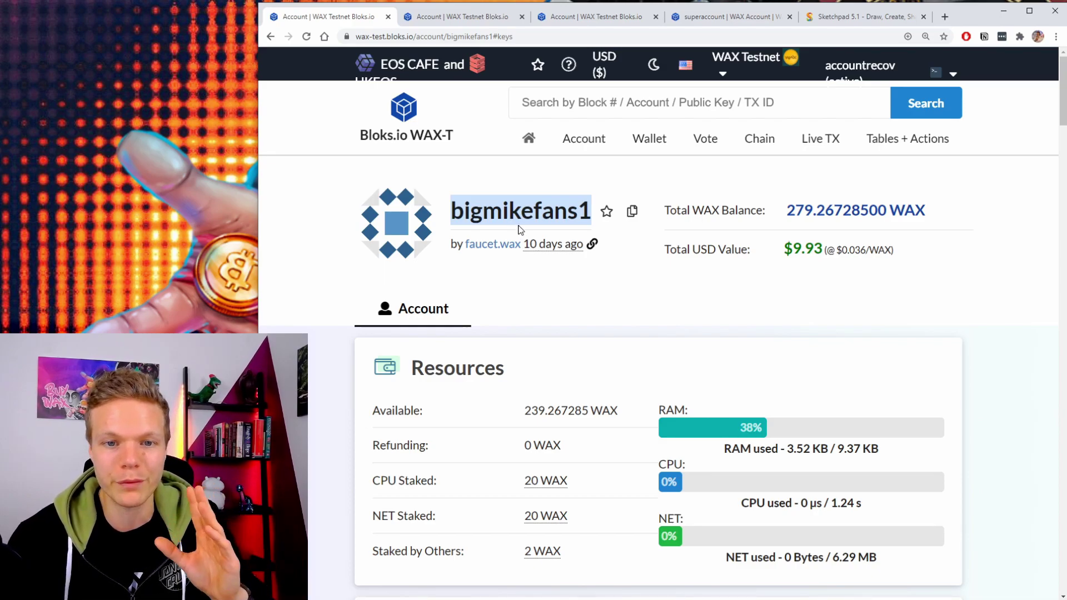
{"action": "scroll", "coordinate": [517, 225], "scroll_direction": "down", "scroll_amount": 1}
{"action": "scroll", "coordinate": [509, 214], "scroll_direction": "up", "scroll_amount": 1}
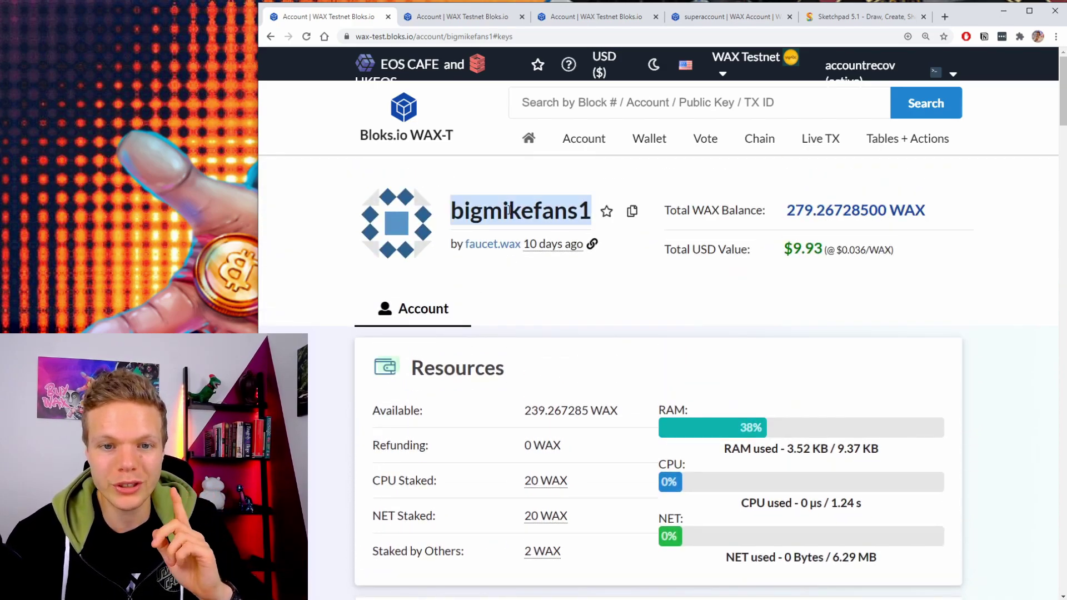
{"action": "left_click", "coordinate": [451, 218]}
{"action": "double_click", "coordinate": [451, 218]}
{"action": "left_click", "coordinate": [464, 212]}
{"action": "mouse_move", "coordinate": [451, 213]}
{"action": "left_mouse_down"}
{"action": "mouse_move", "coordinate": [587, 212]}
{"action": "mouse_move", "coordinate": [450, 217]}
{"action": "left_mouse_up"}
{"action": "left_click", "coordinate": [587, 212]}
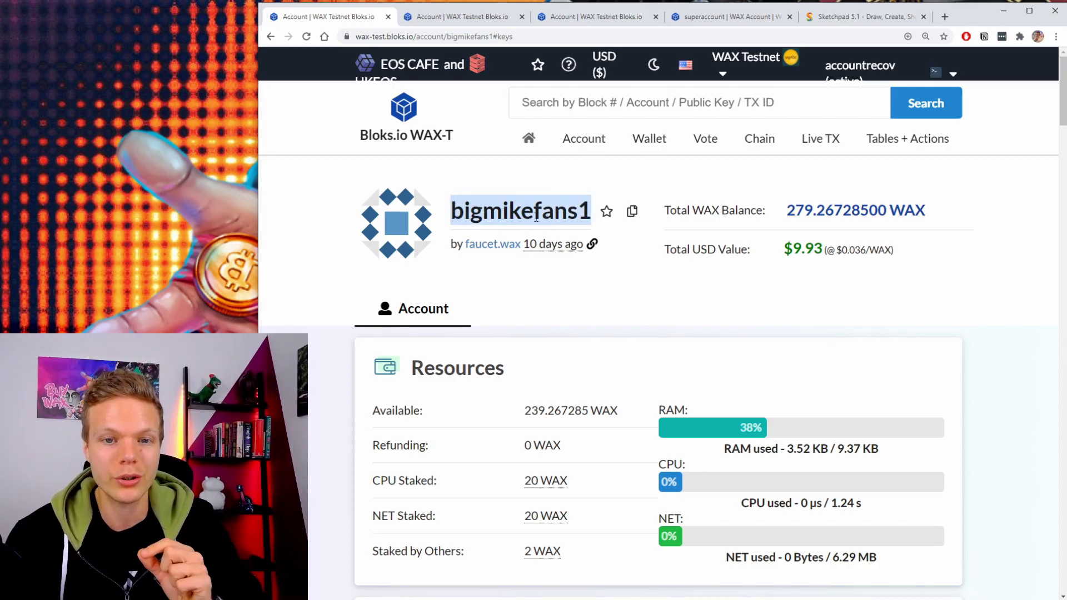
Compare the owner permission and key of bigmikefans1 with the active permission nested beneath it
{"action": "scroll", "coordinate": [538, 218], "scroll_direction": "down", "scroll_amount": 7}
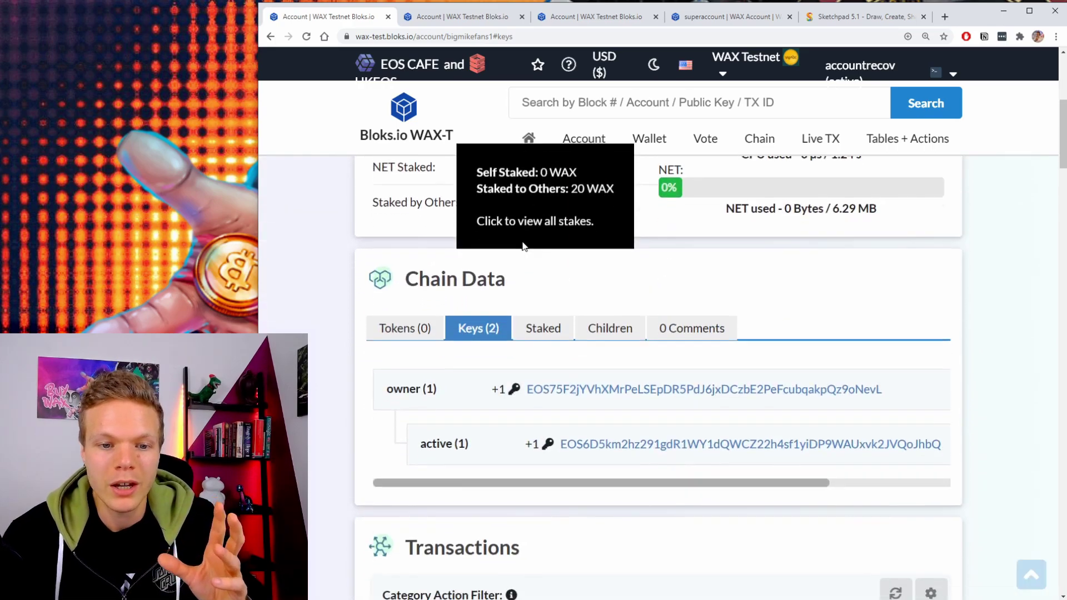
{"action": "triple_click", "coordinate": [410, 347]}
{"action": "left_click_drag", "start_coordinate": [919, 357], "coordinate": [395, 346]}
{"action": "double_click", "coordinate": [392, 347]}
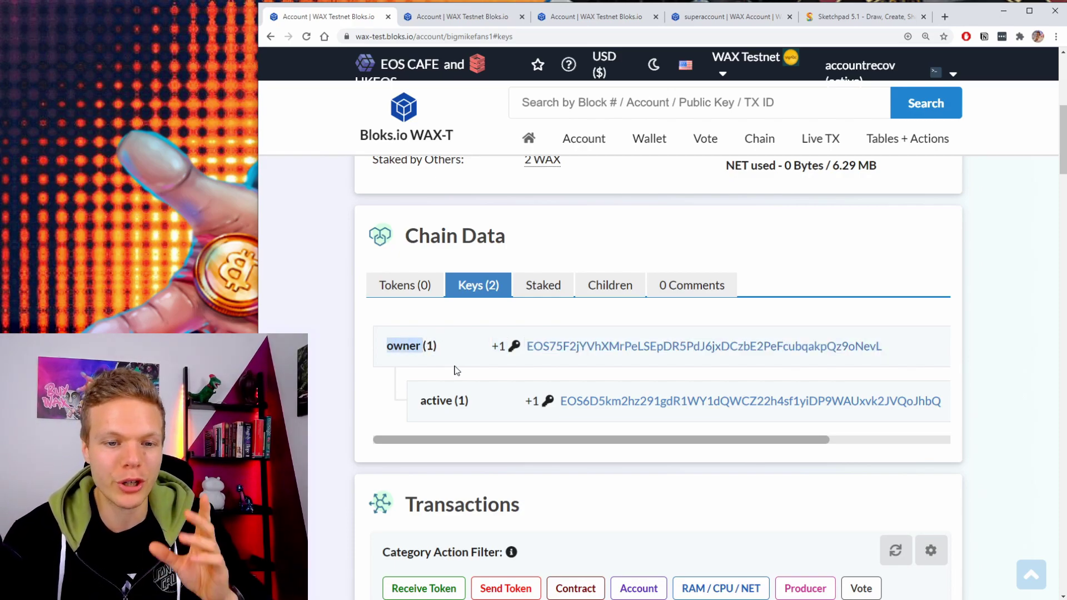
{"action": "triple_click", "coordinate": [401, 345]}
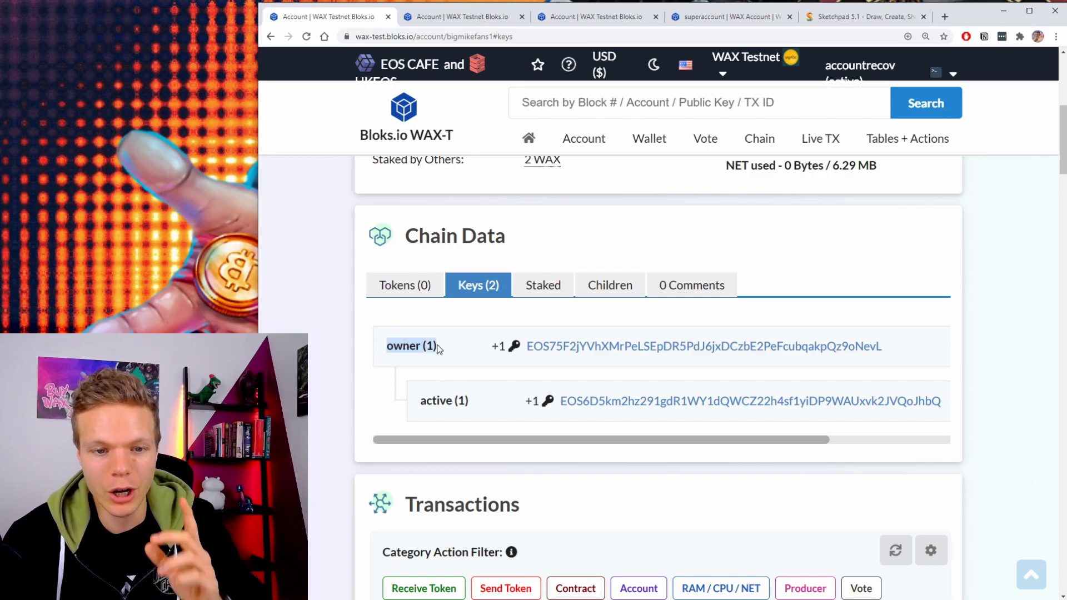
{"action": "triple_click", "coordinate": [445, 401]}
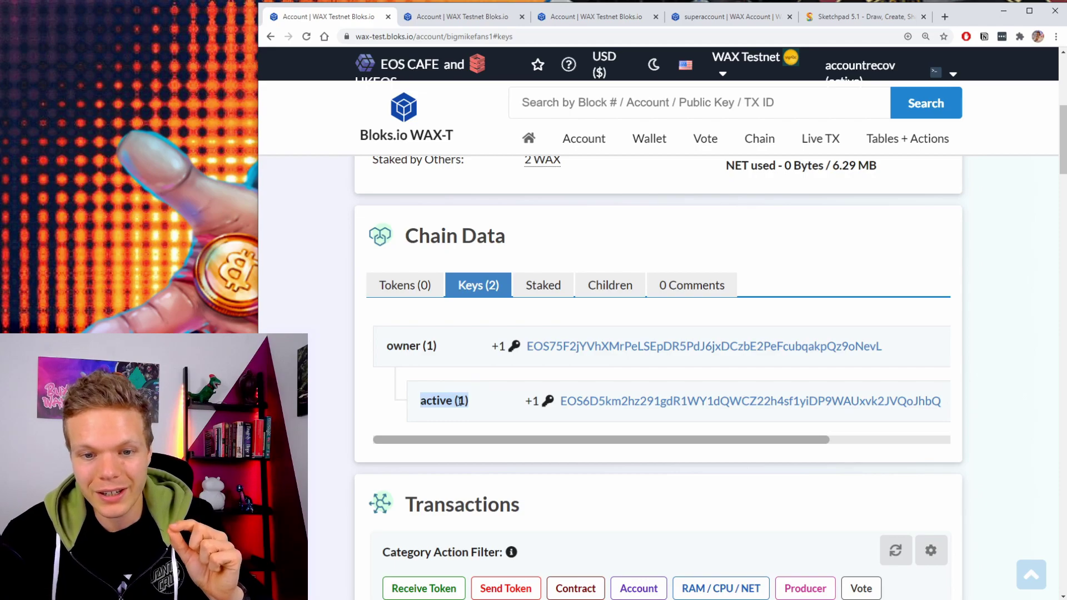
{"action": "mouse_move", "coordinate": [402, 345]}
{"action": "left_mouse_down"}
{"action": "mouse_move", "coordinate": [902, 350]}
{"action": "mouse_move", "coordinate": [374, 345]}
{"action": "mouse_move", "coordinate": [389, 346]}
{"action": "left_mouse_up"}
{"action": "triple_click", "coordinate": [447, 391]}
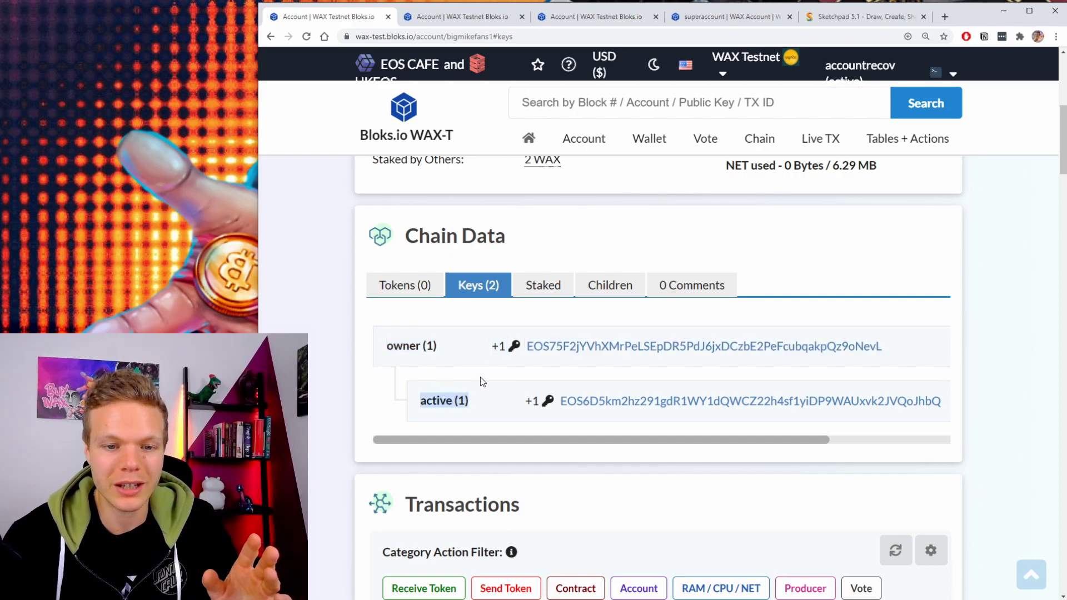
{"action": "left_click_drag", "start_coordinate": [586, 437], "coordinate": [542, 438]}
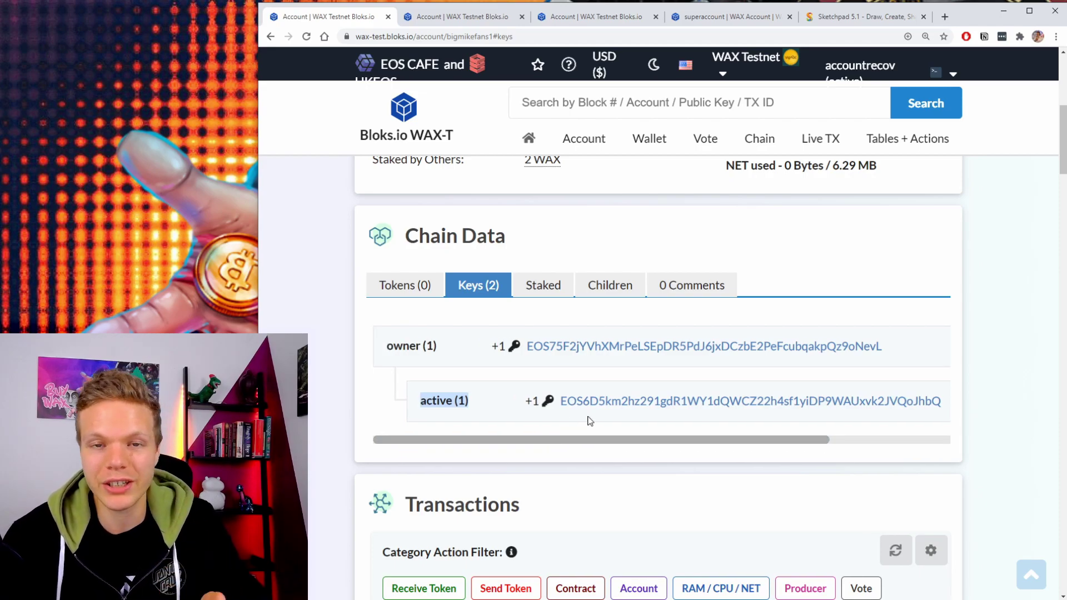
{"action": "left_click_drag", "start_coordinate": [902, 350], "coordinate": [389, 351]}
{"action": "left_click_drag", "start_coordinate": [419, 402], "coordinate": [862, 421]}
{"action": "left_click_drag", "start_coordinate": [800, 442], "coordinate": [744, 442]}
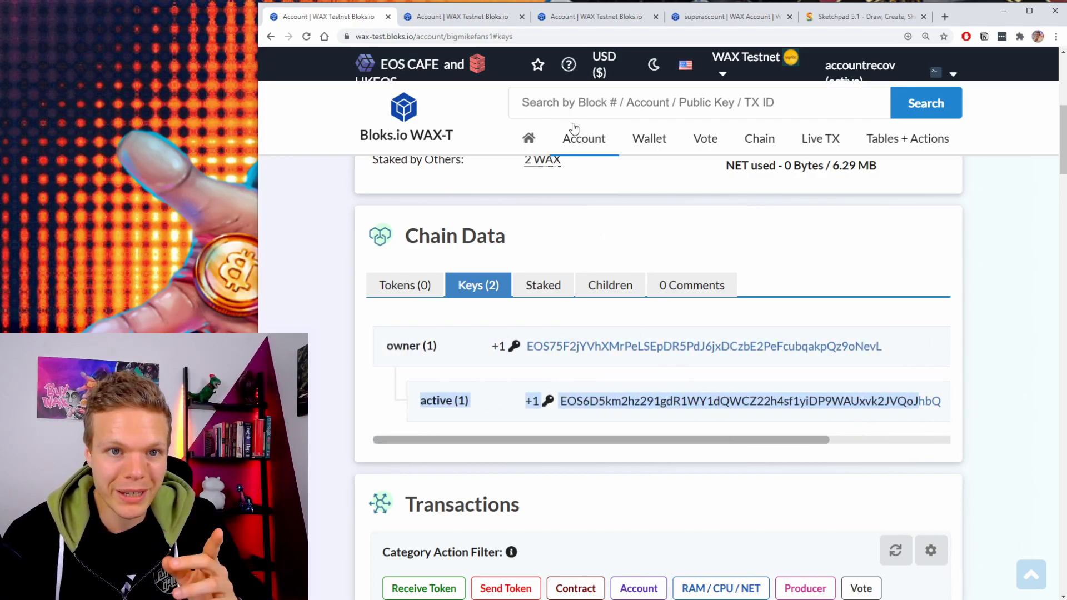
Switch to the saveyourlife account page and compare the public keys of its owner and active permissions
{"action": "left_click", "coordinate": [472, 20]}
{"action": "double_click", "coordinate": [514, 210]}
{"action": "left_click", "coordinate": [515, 209]}
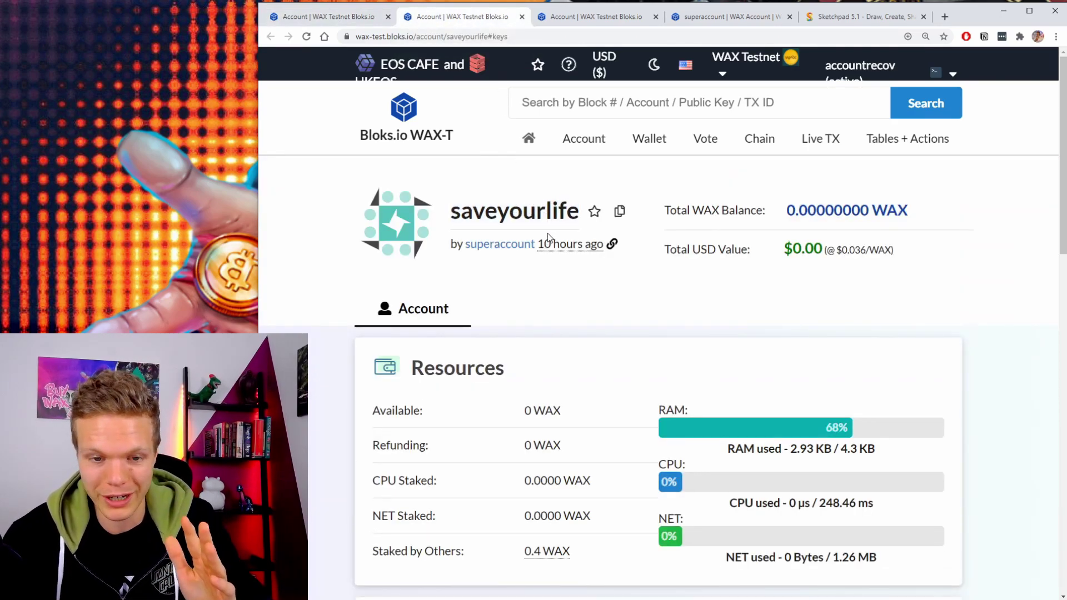
{"action": "scroll", "coordinate": [548, 237], "scroll_direction": "down", "scroll_amount": 5}
{"action": "left_click_drag", "start_coordinate": [894, 401], "coordinate": [392, 400]}
{"action": "mouse_move", "coordinate": [911, 456]}
{"action": "left_mouse_down"}
{"action": "mouse_move", "coordinate": [698, 449]}
{"action": "mouse_move", "coordinate": [900, 441]}
{"action": "mouse_move", "coordinate": [926, 457]}
{"action": "left_mouse_up"}
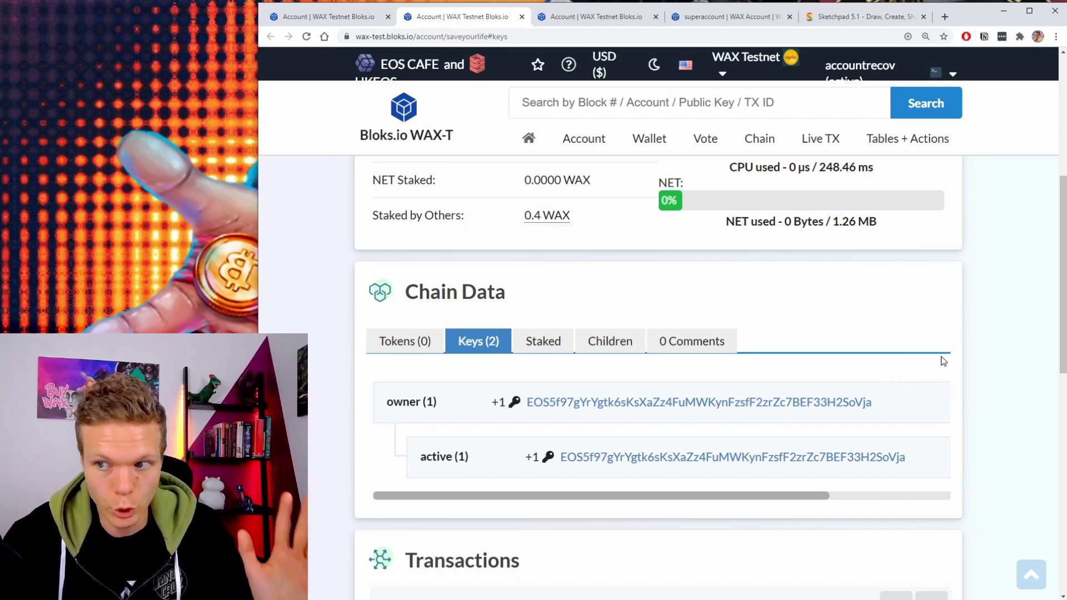
{"action": "left_click_drag", "start_coordinate": [884, 408], "coordinate": [388, 405]}
{"action": "left_click", "coordinate": [399, 405]}
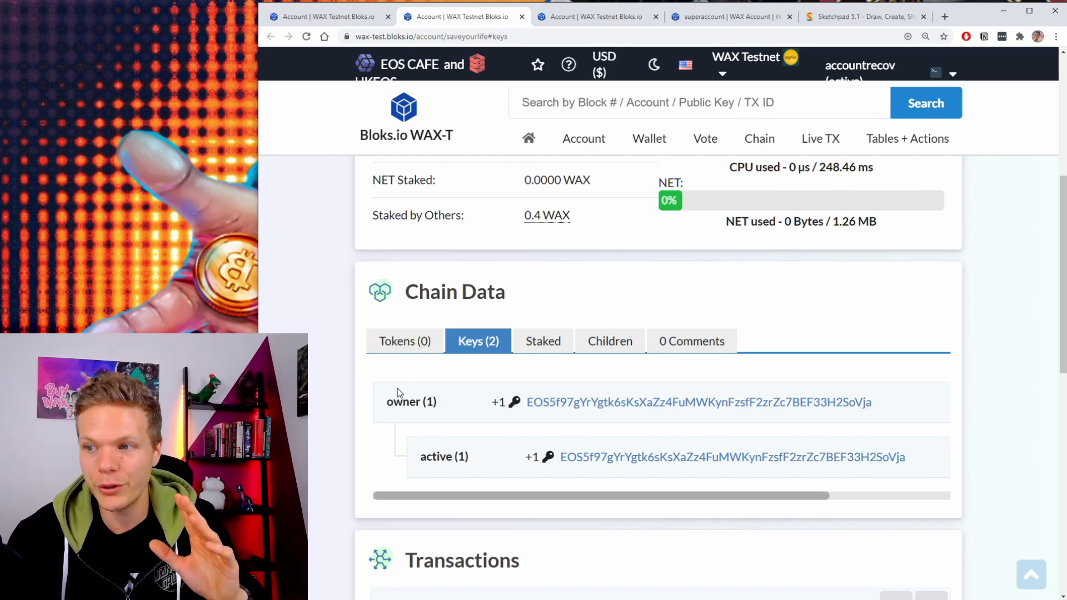
{"action": "left_click_drag", "start_coordinate": [872, 402], "coordinate": [403, 401]}
{"action": "double_click", "coordinate": [403, 402]}
{"action": "left_click_drag", "start_coordinate": [936, 464], "coordinate": [402, 398]}
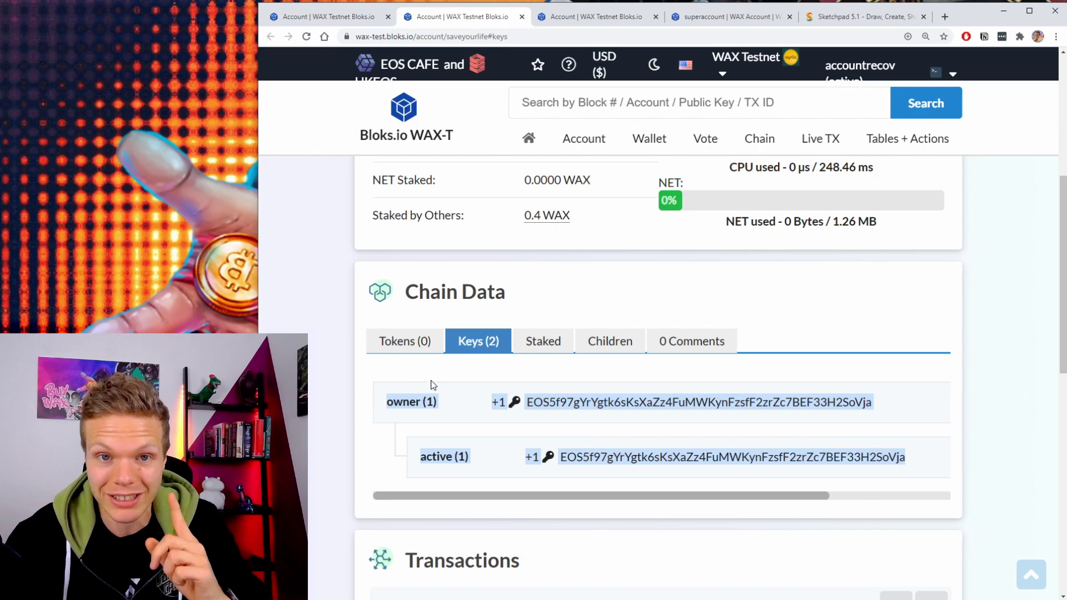
{"action": "left_click", "coordinate": [494, 301]}
{"action": "left_click", "coordinate": [340, 21]}
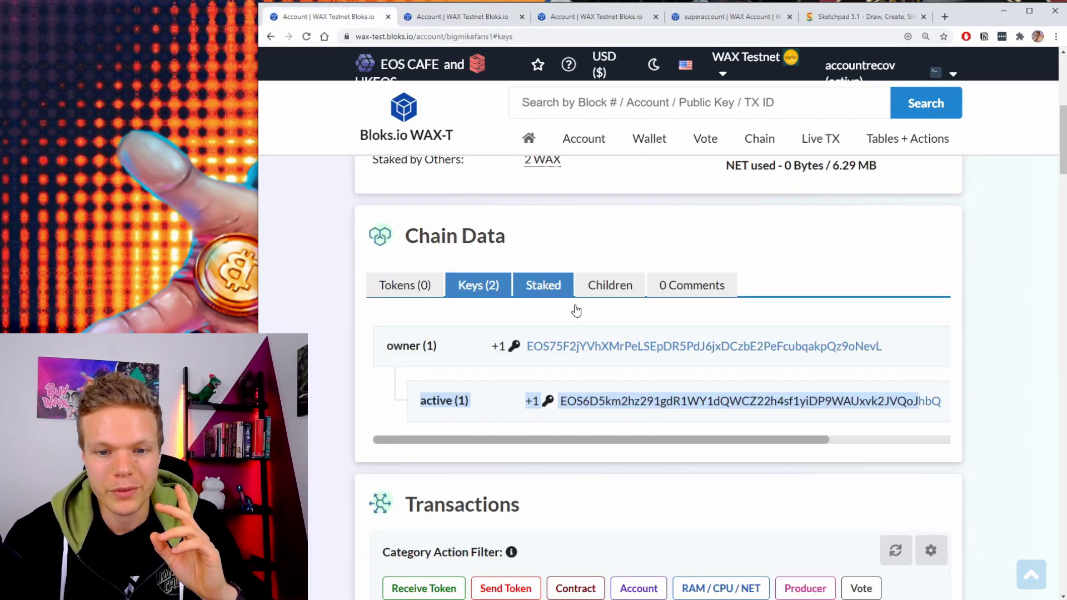
{"action": "double_click", "coordinate": [401, 345]}
{"action": "double_click", "coordinate": [445, 397]}
{"action": "double_click", "coordinate": [404, 345]}
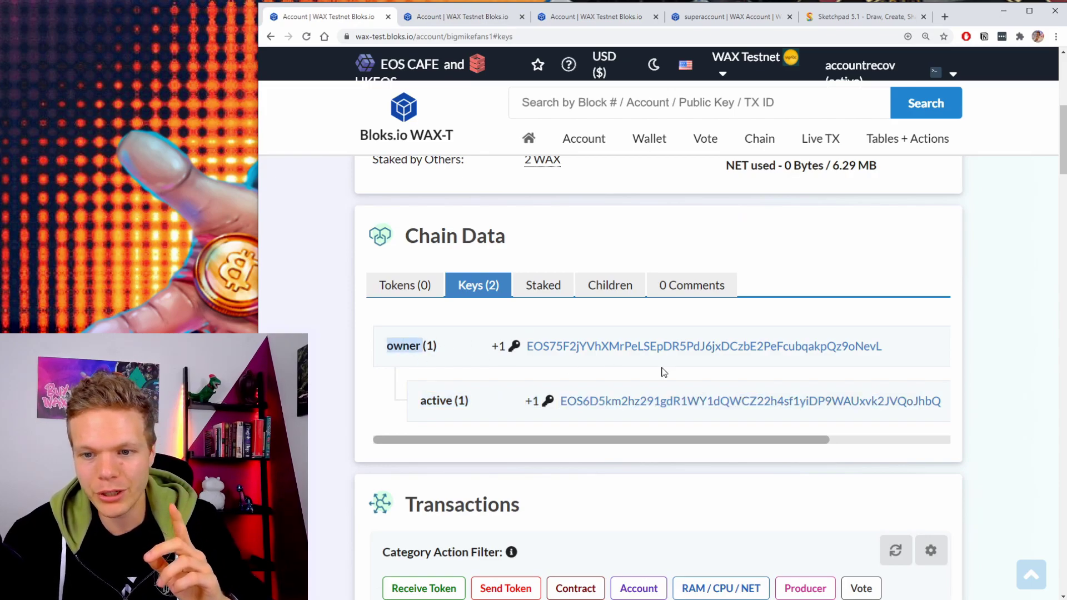
Switch to the accountrecov account page and examine the threshold and keys of its owner permission
{"action": "left_click", "coordinate": [576, 21]}
{"action": "double_click", "coordinate": [523, 214]}
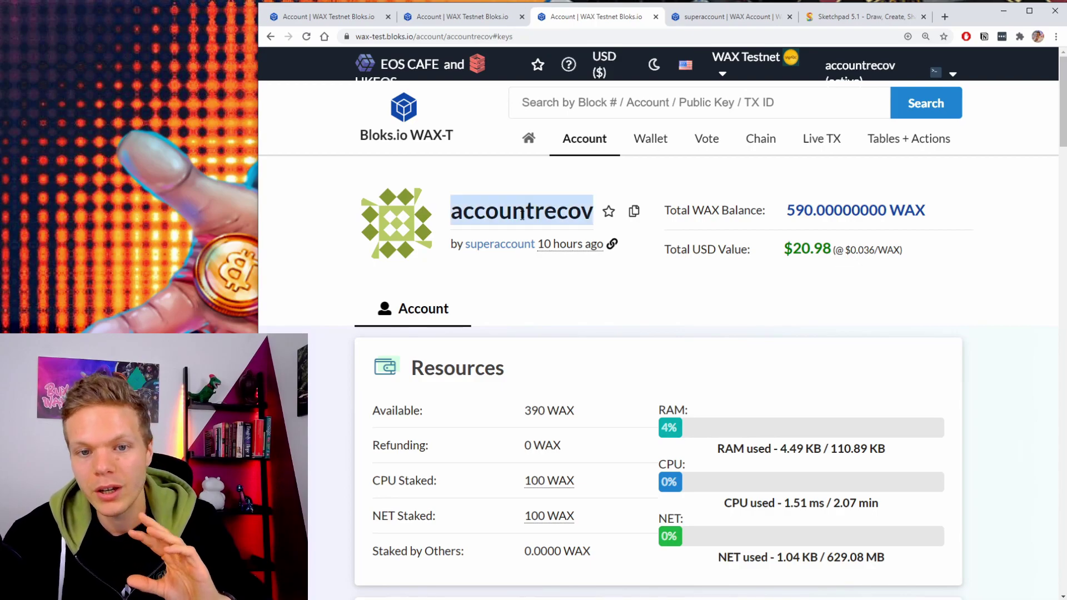
{"action": "left_click", "coordinate": [534, 209]}
{"action": "double_click", "coordinate": [527, 209]}
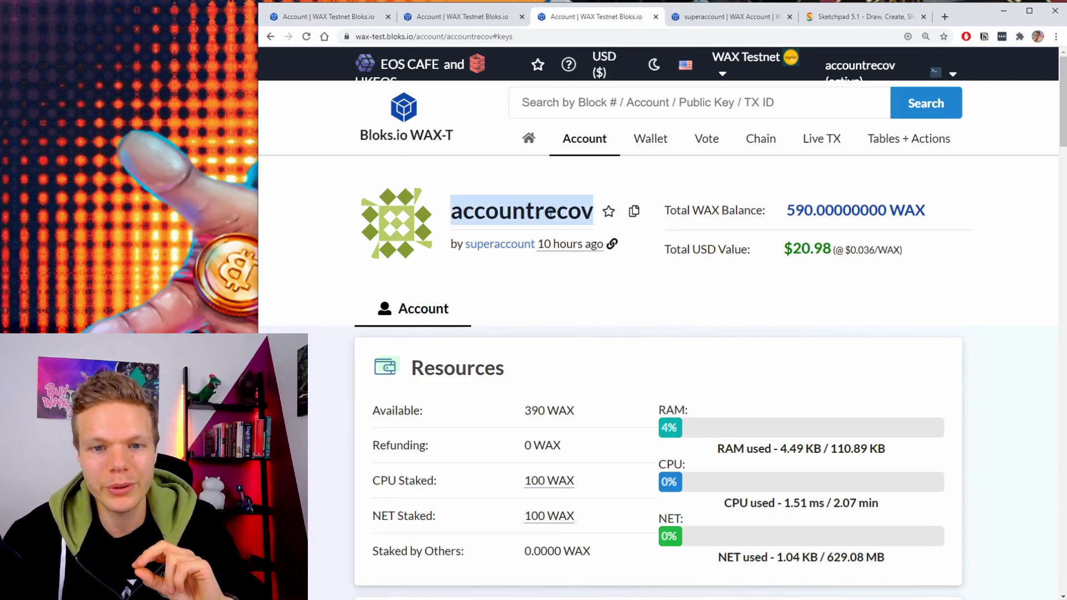
{"action": "left_click", "coordinate": [527, 209]}
{"action": "scroll", "coordinate": [535, 250], "scroll_direction": "down", "scroll_amount": 8}
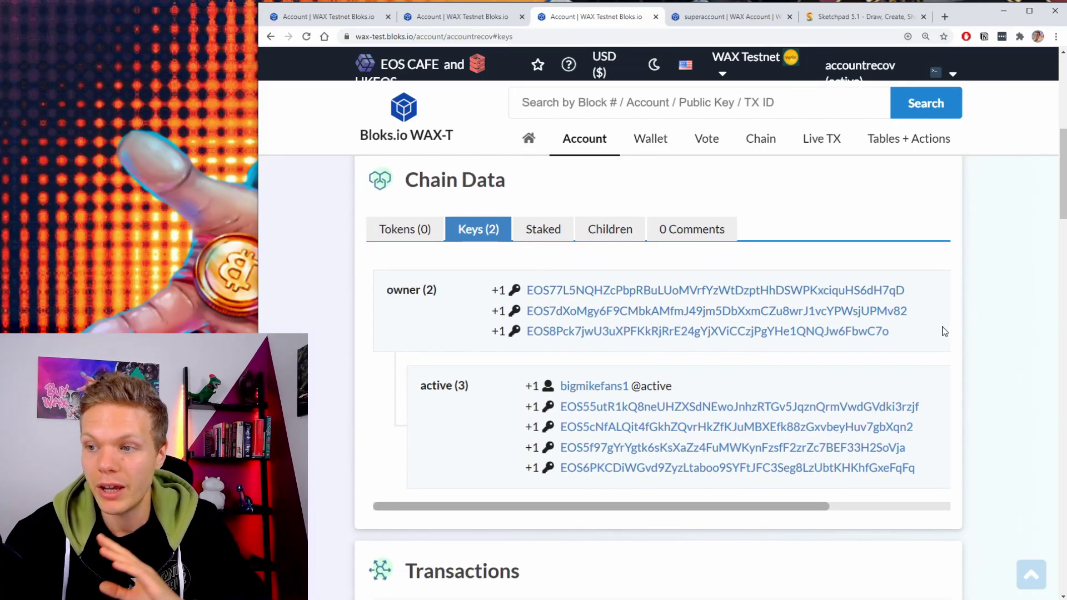
{"action": "left_click_drag", "start_coordinate": [388, 289], "coordinate": [436, 289]}
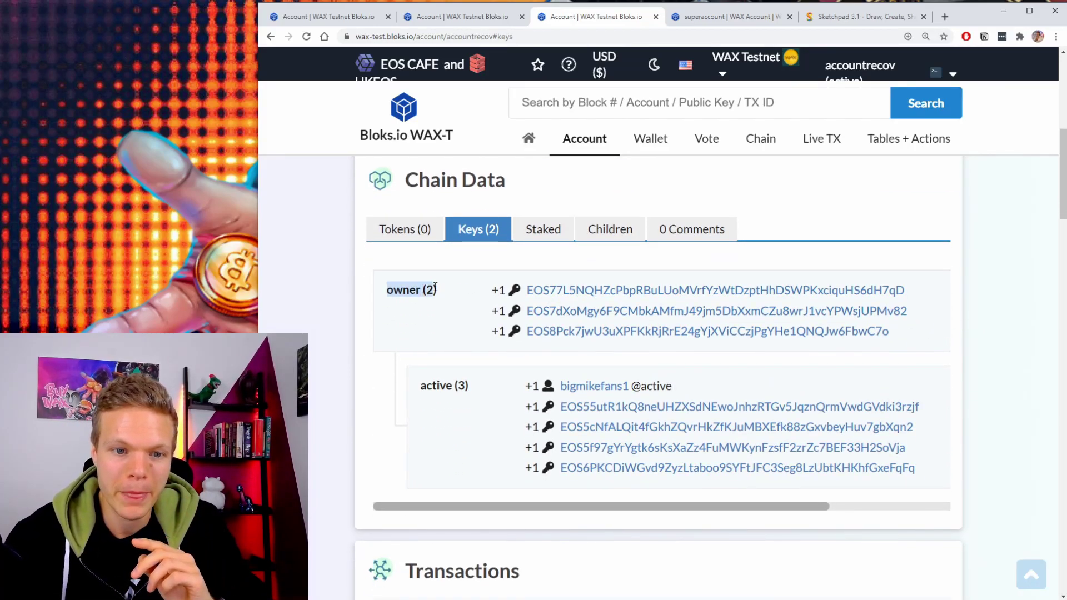
{"action": "left_click_drag", "start_coordinate": [911, 340], "coordinate": [714, 303]}
{"action": "left_click", "coordinate": [909, 333]}
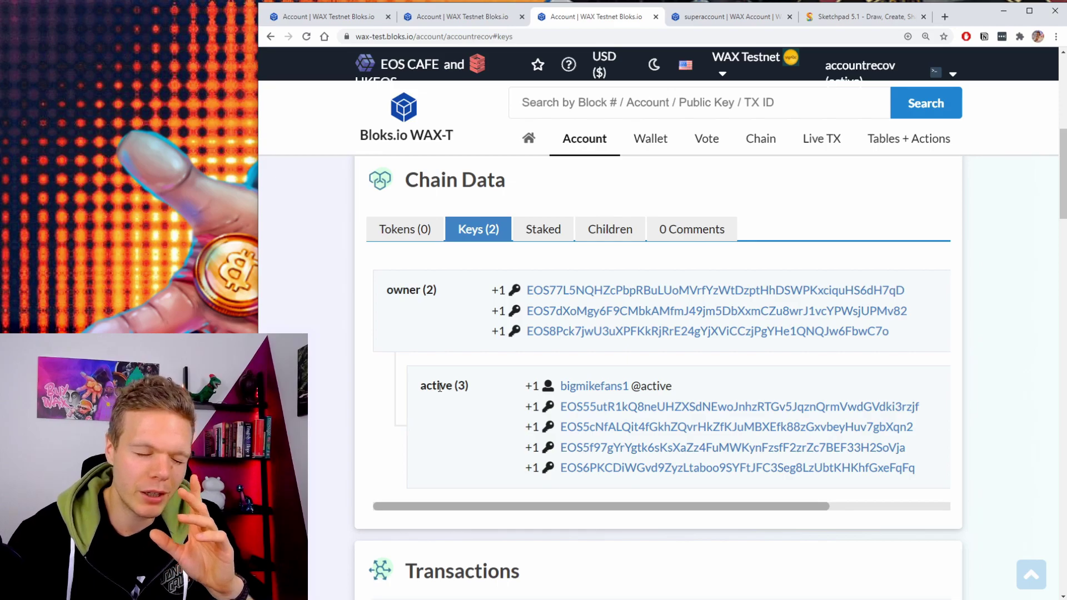
{"action": "left_click_drag", "start_coordinate": [422, 385], "coordinate": [906, 482]}
{"action": "left_click_drag", "start_coordinate": [673, 387], "coordinate": [516, 389]}
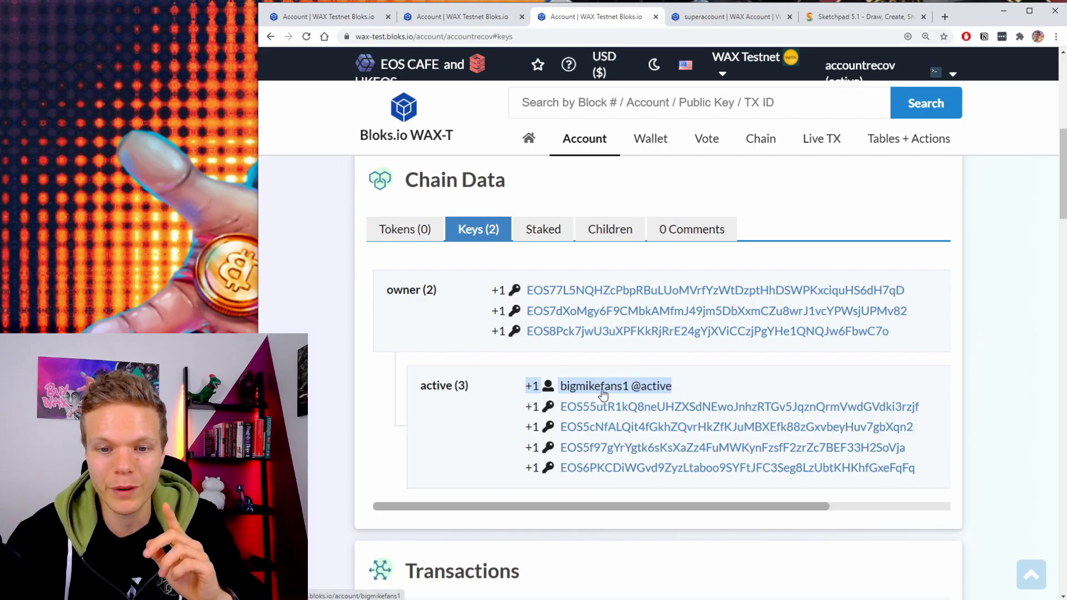
{"action": "key", "text": "ctrl+1"}
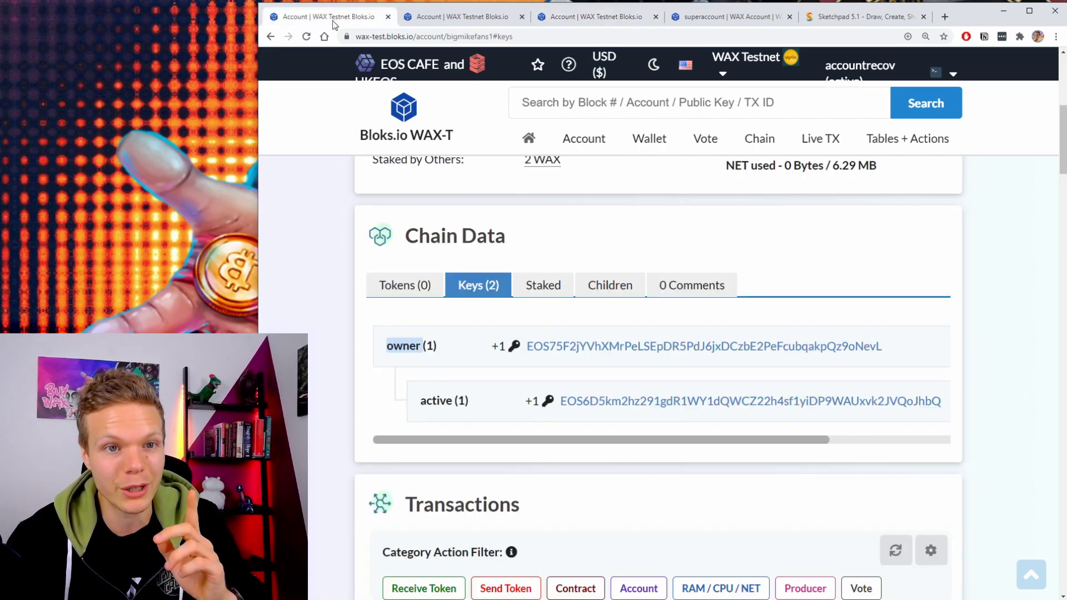
{"action": "scroll", "coordinate": [454, 91], "scroll_direction": "up", "scroll_amount": 7}
{"action": "double_click", "coordinate": [509, 208]}
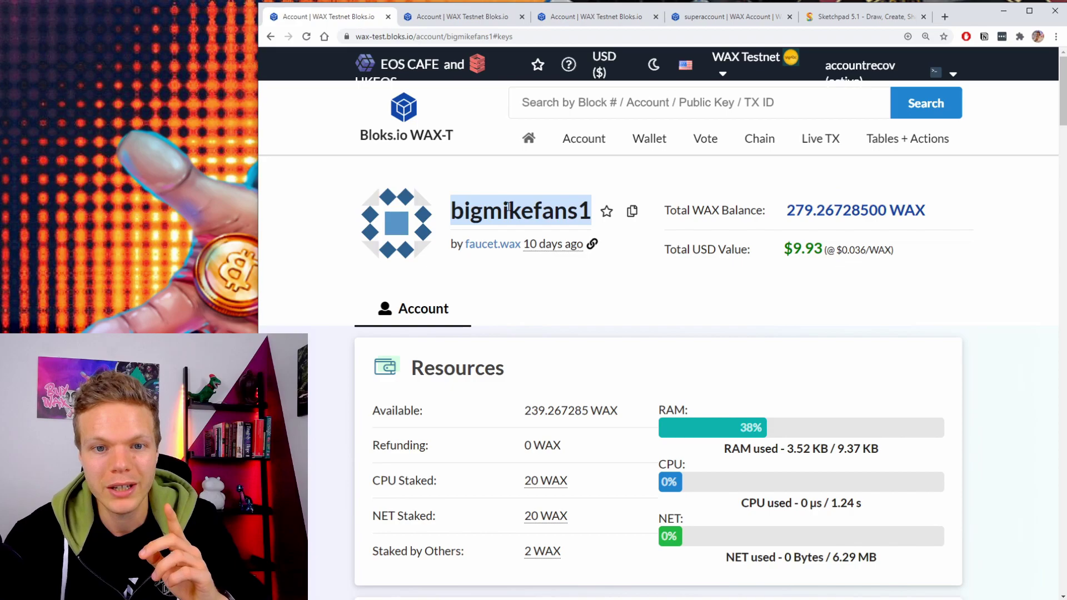
Return to the accountrecov page and examine the active permission's threshold and the weights of its keys
{"action": "left_click", "coordinate": [573, 21]}
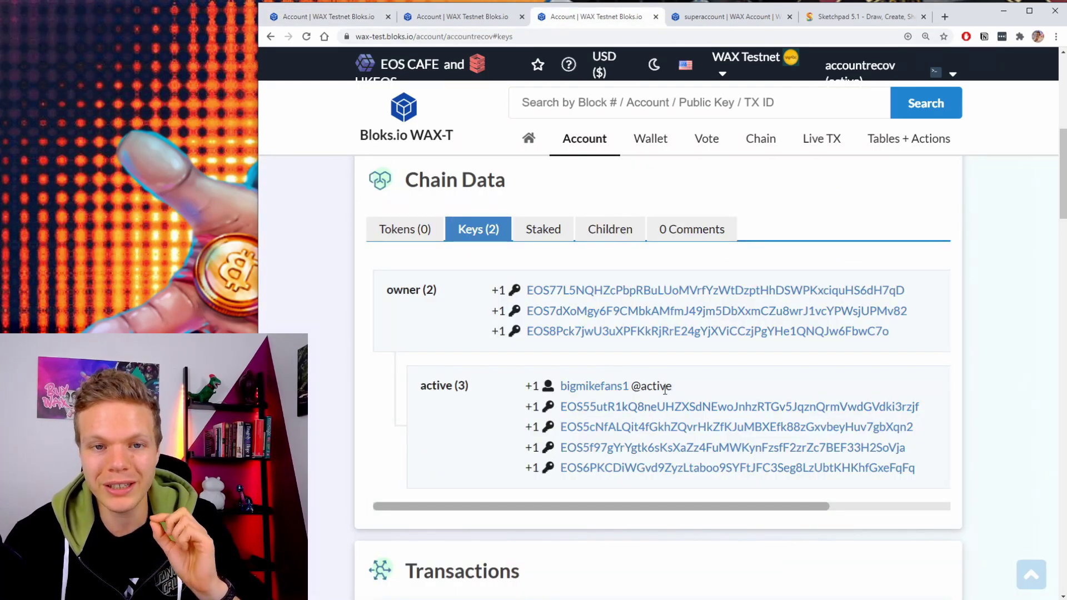
{"action": "left_click_drag", "start_coordinate": [421, 385], "coordinate": [468, 385]}
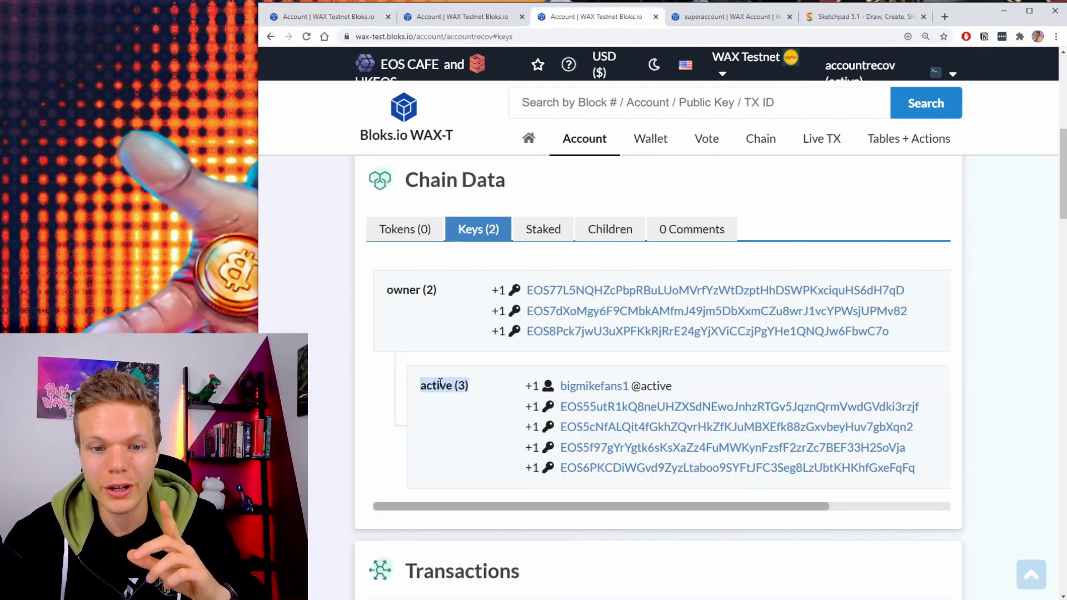
{"action": "left_click", "coordinate": [476, 387]}
{"action": "triple_click", "coordinate": [478, 388]}
{"action": "left_click", "coordinate": [482, 391]}
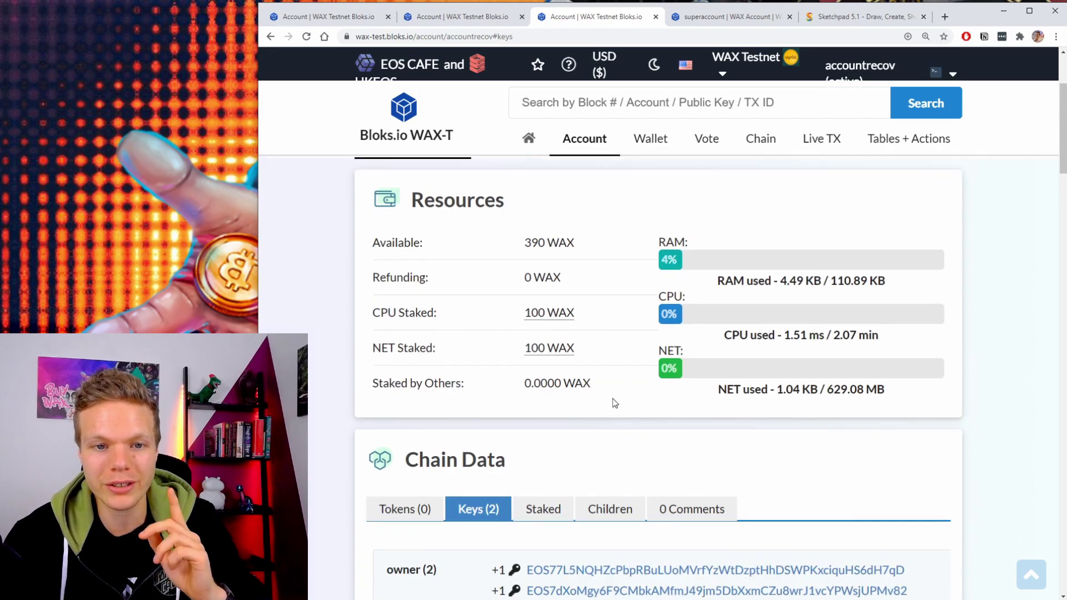
{"action": "scroll", "coordinate": [612, 398], "scroll_direction": "up", "scroll_amount": 8}
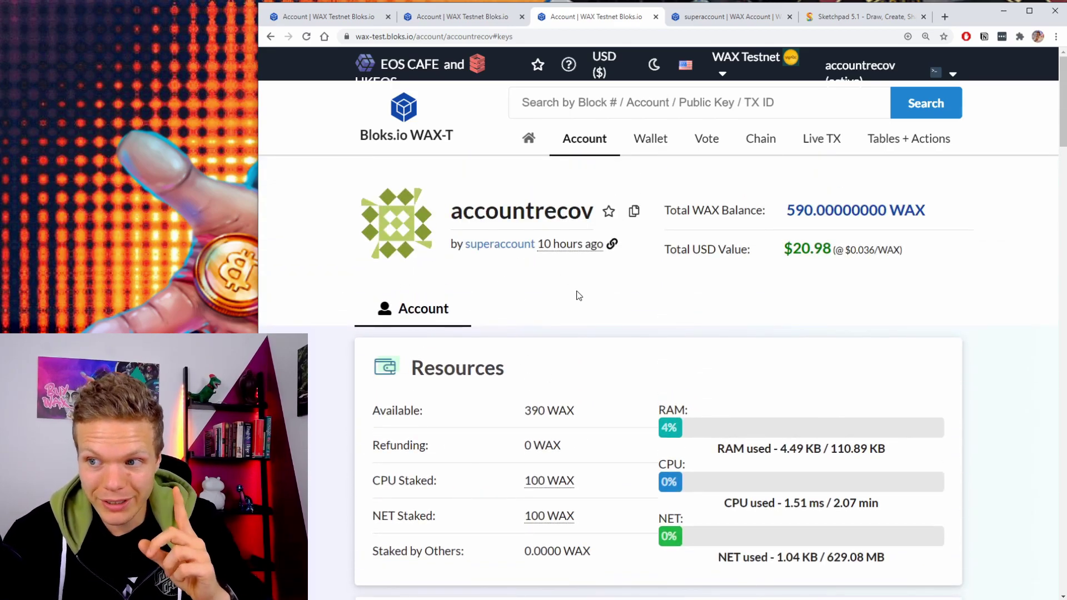
{"action": "scroll", "coordinate": [579, 295], "scroll_direction": "down", "scroll_amount": 8}
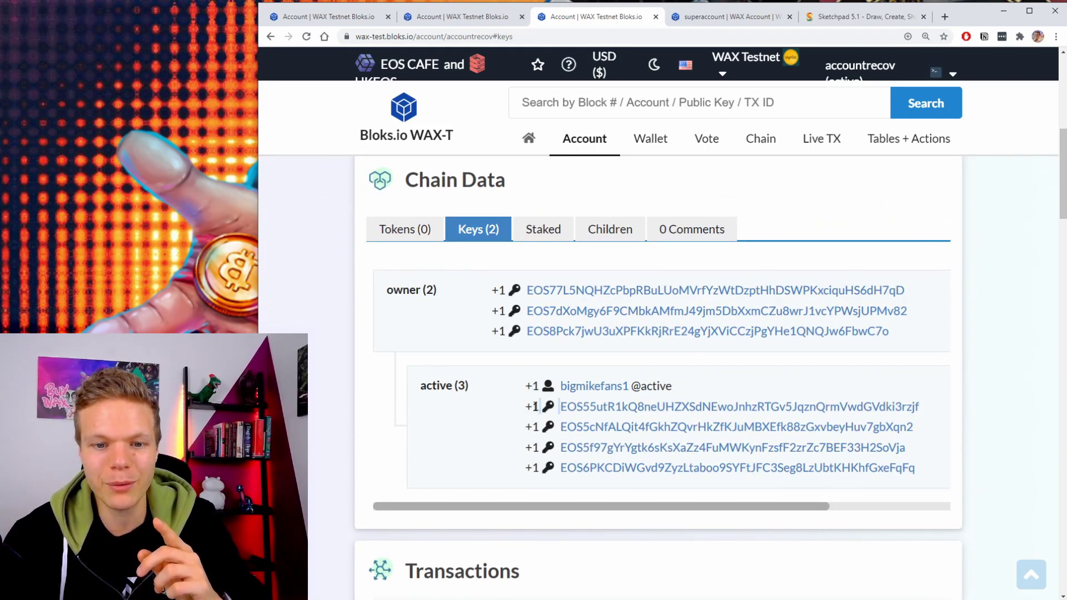
{"action": "triple_click", "coordinate": [534, 427]}
{"action": "triple_click", "coordinate": [533, 447]}
{"action": "left_click", "coordinate": [535, 447]}
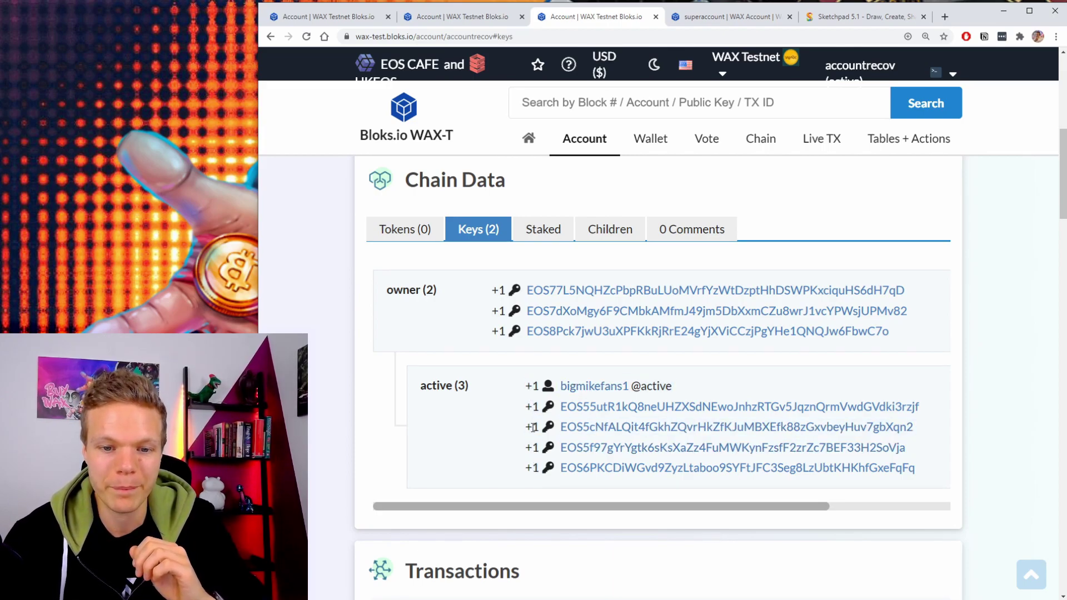
{"action": "mouse_move", "coordinate": [464, 384]}
{"action": "left_mouse_down"}
{"action": "mouse_move", "coordinate": [422, 384]}
{"action": "mouse_move", "coordinate": [456, 385]}
{"action": "left_mouse_up"}
{"action": "left_click", "coordinate": [461, 385]}
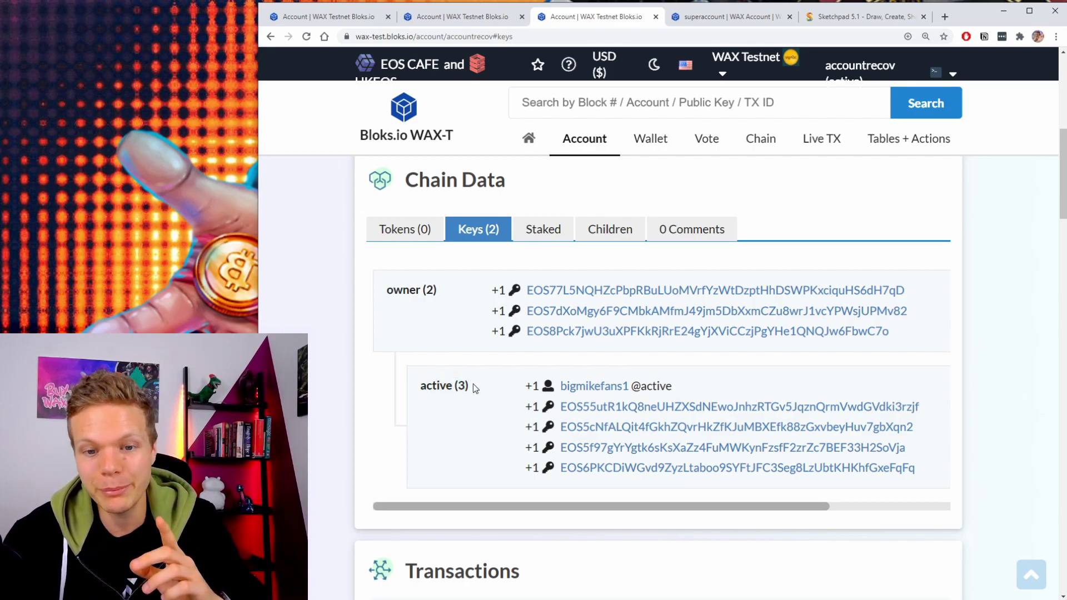
{"action": "left_click_drag", "start_coordinate": [530, 386], "coordinate": [915, 432]}
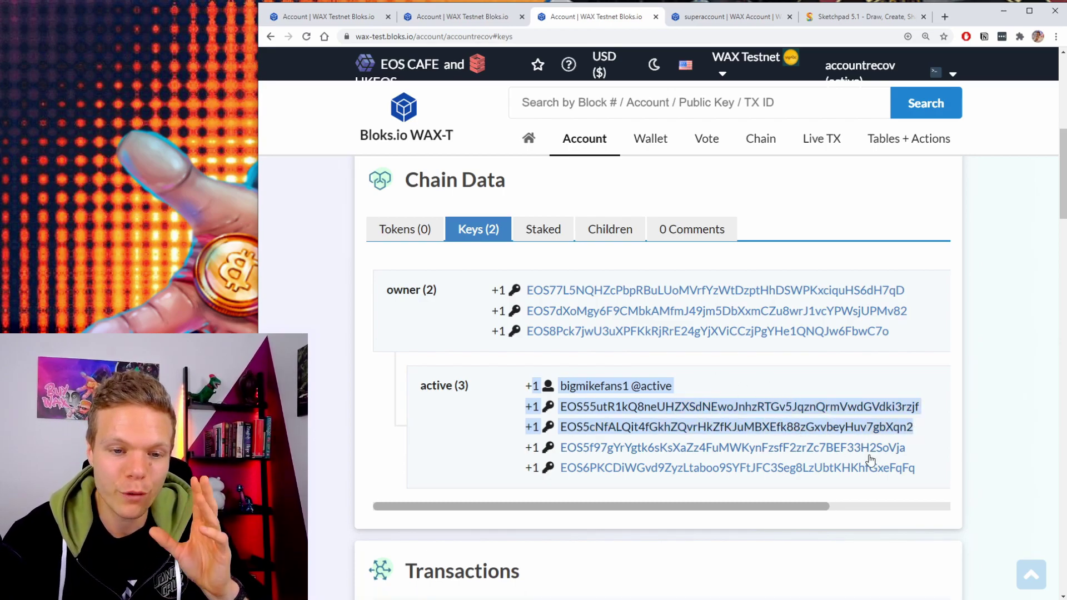
{"action": "left_click_drag", "start_coordinate": [927, 478], "coordinate": [517, 440]}
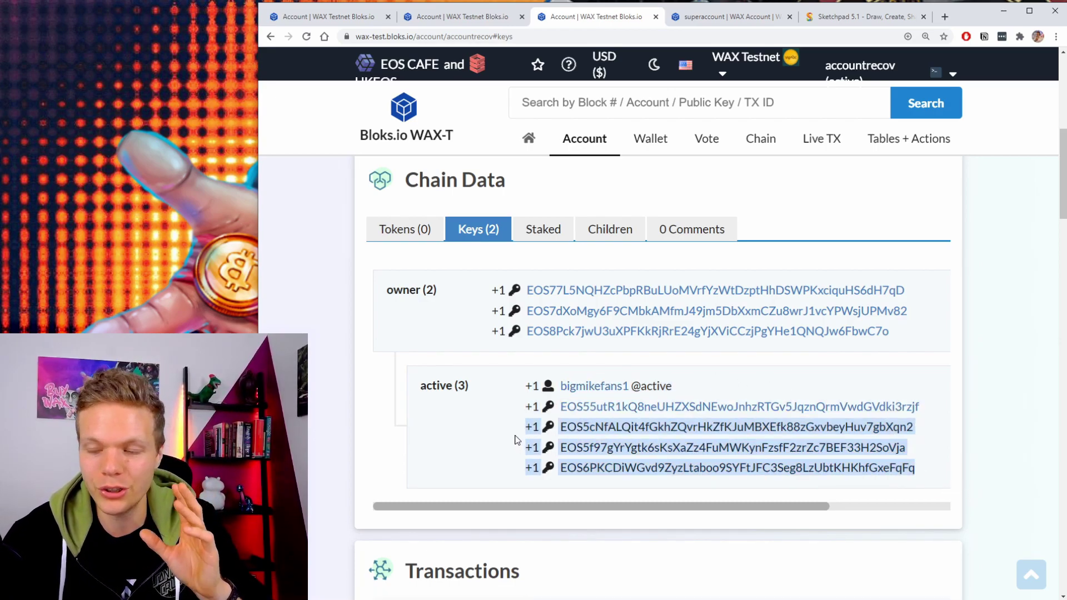
{"action": "left_click_drag", "start_coordinate": [928, 468], "coordinate": [525, 437]}
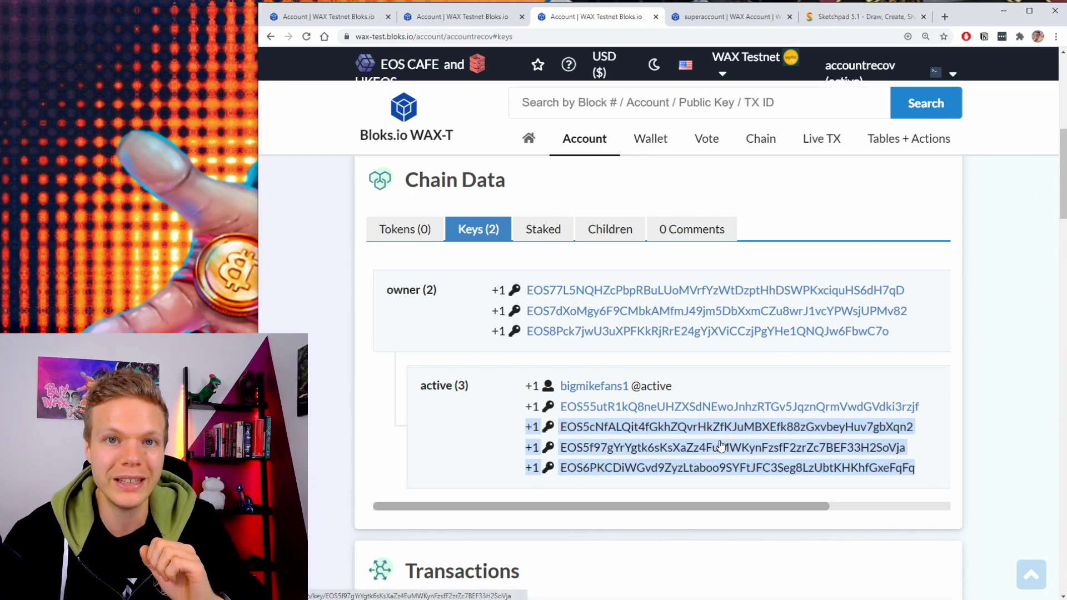
{"action": "left_click_drag", "start_coordinate": [728, 384], "coordinate": [513, 391]}
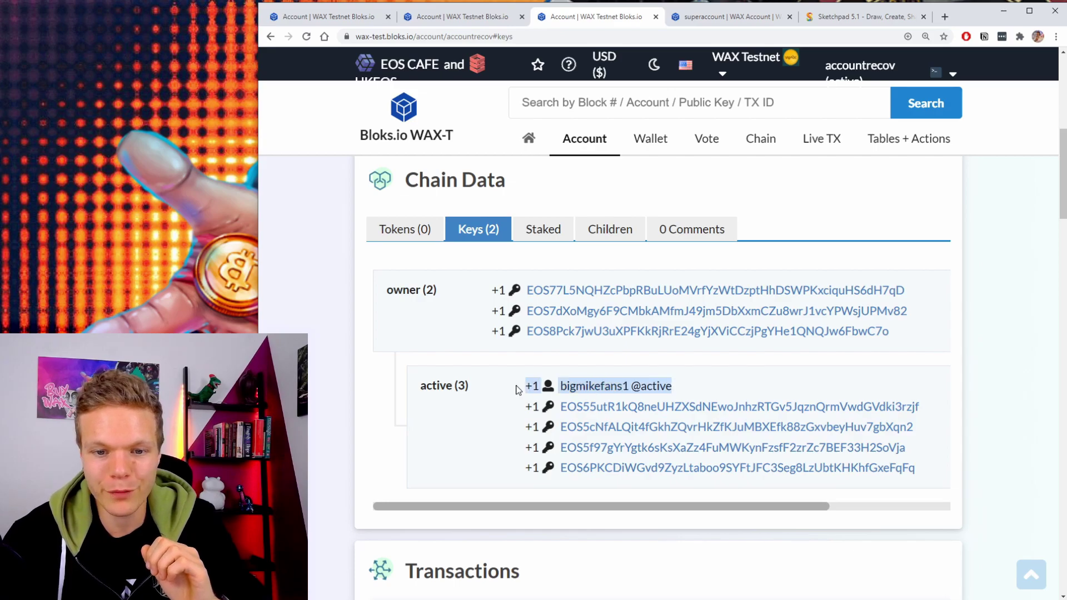
{"action": "left_click_drag", "start_coordinate": [931, 423], "coordinate": [510, 394]}
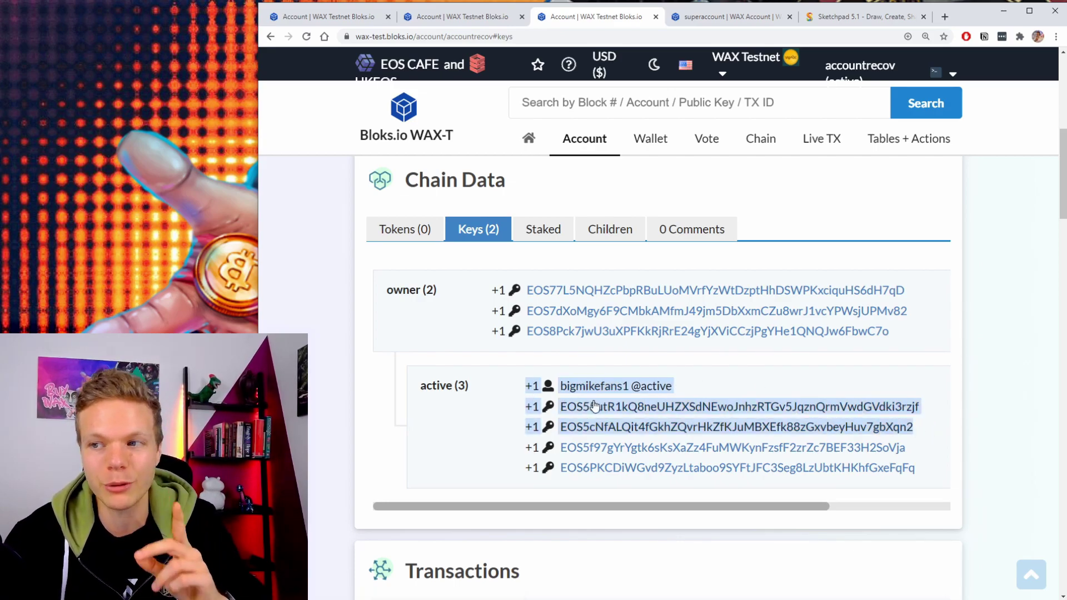
{"action": "left_click", "coordinate": [688, 387]}
{"action": "left_click", "coordinate": [341, 21]}
{"action": "scroll", "coordinate": [521, 384], "scroll_direction": "down", "scroll_amount": 5}
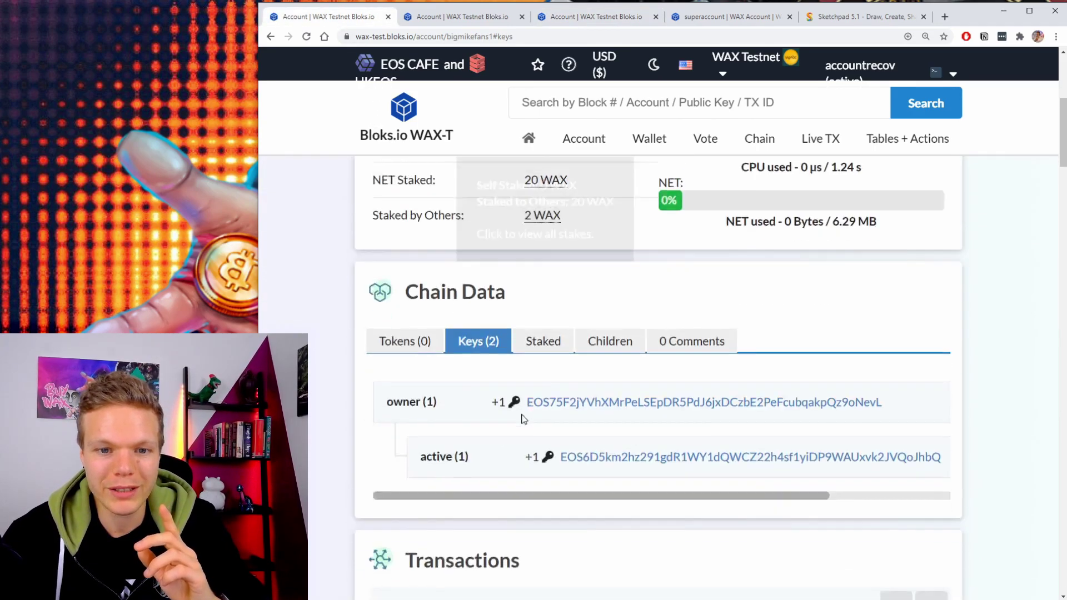
{"action": "left_click_drag", "start_coordinate": [417, 402], "coordinate": [442, 406]}
{"action": "left_click", "coordinate": [431, 401]}
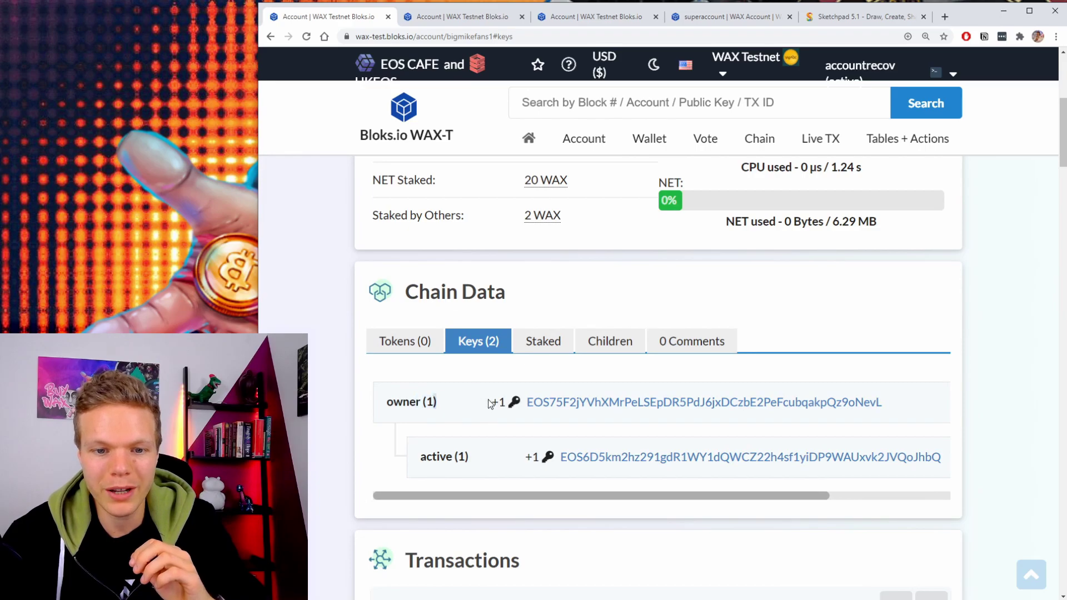
{"action": "triple_click", "coordinate": [499, 402]}
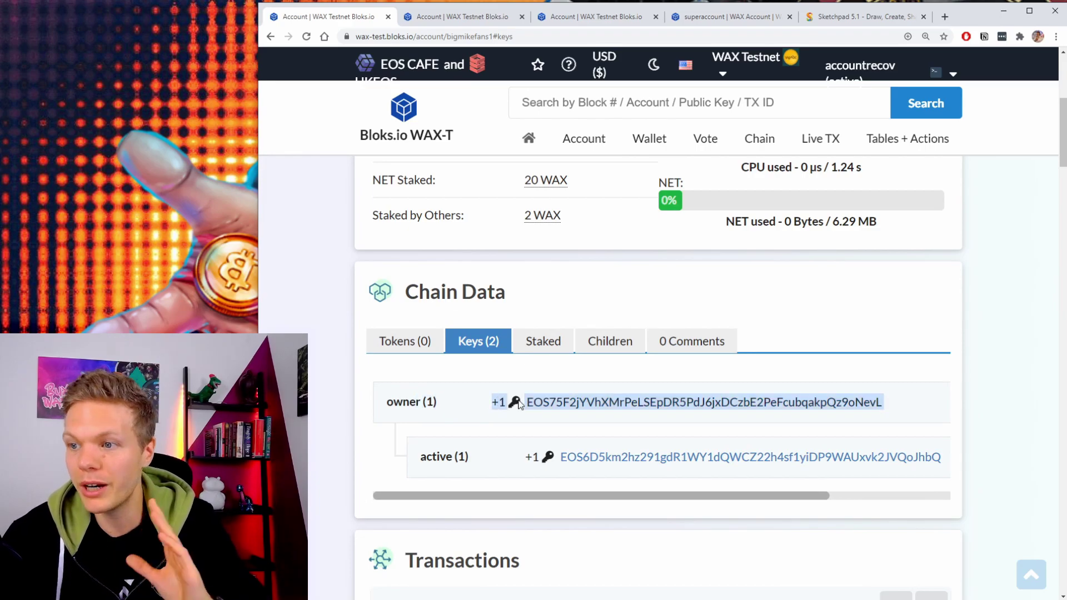
{"action": "left_click", "coordinate": [398, 407]}
{"action": "left_click_drag", "start_coordinate": [397, 407], "coordinate": [438, 403]}
{"action": "left_click", "coordinate": [458, 453]}
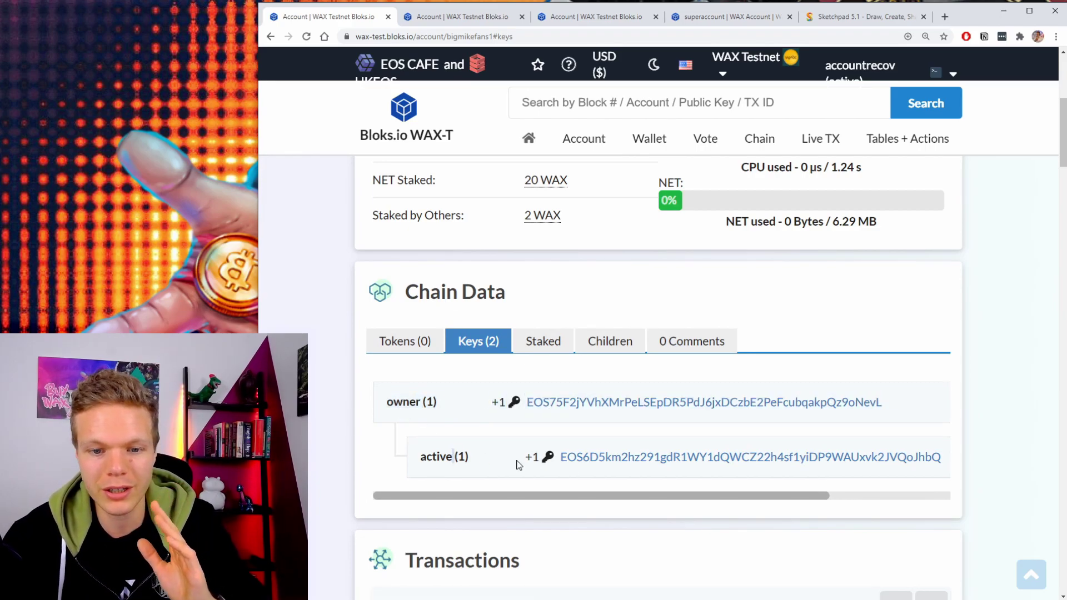
Return to the accountrecov page and check the owner permission's threshold against its first two keys
{"action": "key", "text": "ctrl+3"}
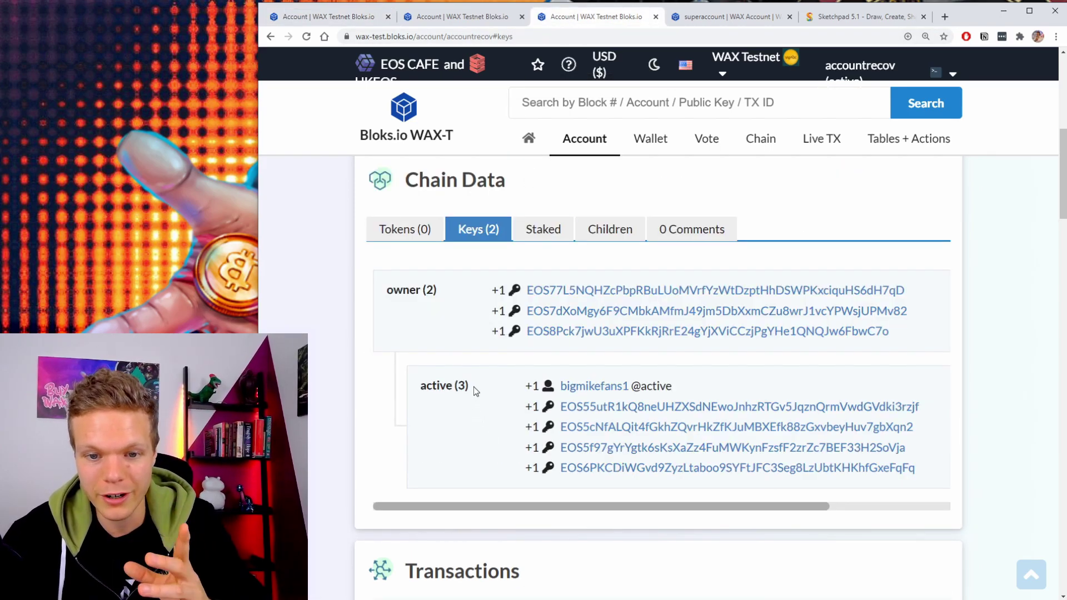
{"action": "left_click_drag", "start_coordinate": [409, 289], "coordinate": [555, 311]}
{"action": "left_click_drag", "start_coordinate": [924, 322], "coordinate": [412, 302]}
{"action": "left_click", "coordinate": [936, 335]}
{"action": "left_click_drag", "start_coordinate": [918, 317], "coordinate": [381, 290]}
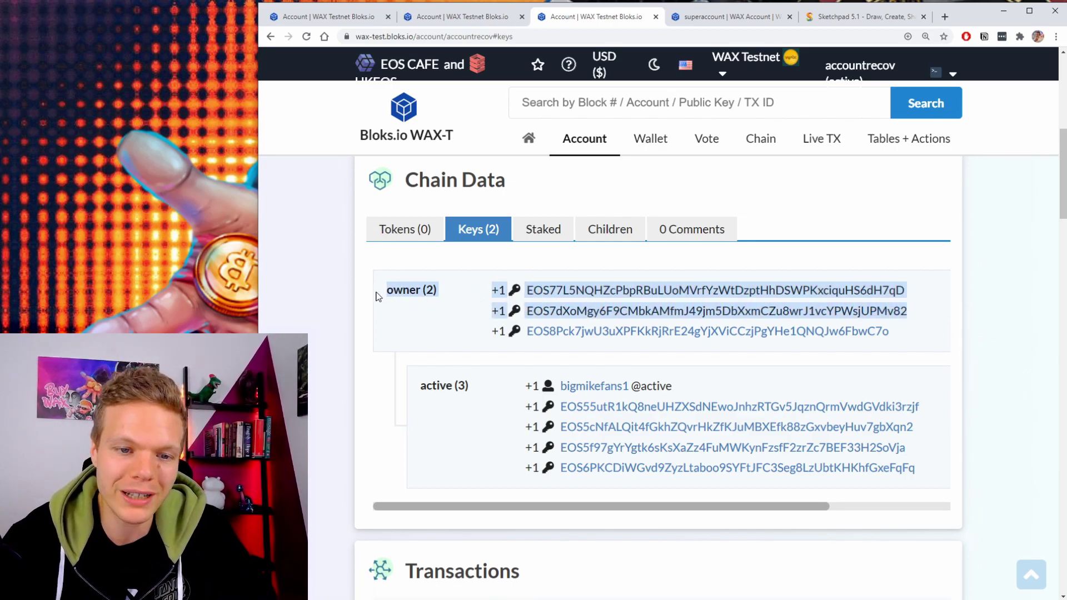
{"action": "left_click", "coordinate": [466, 308]}
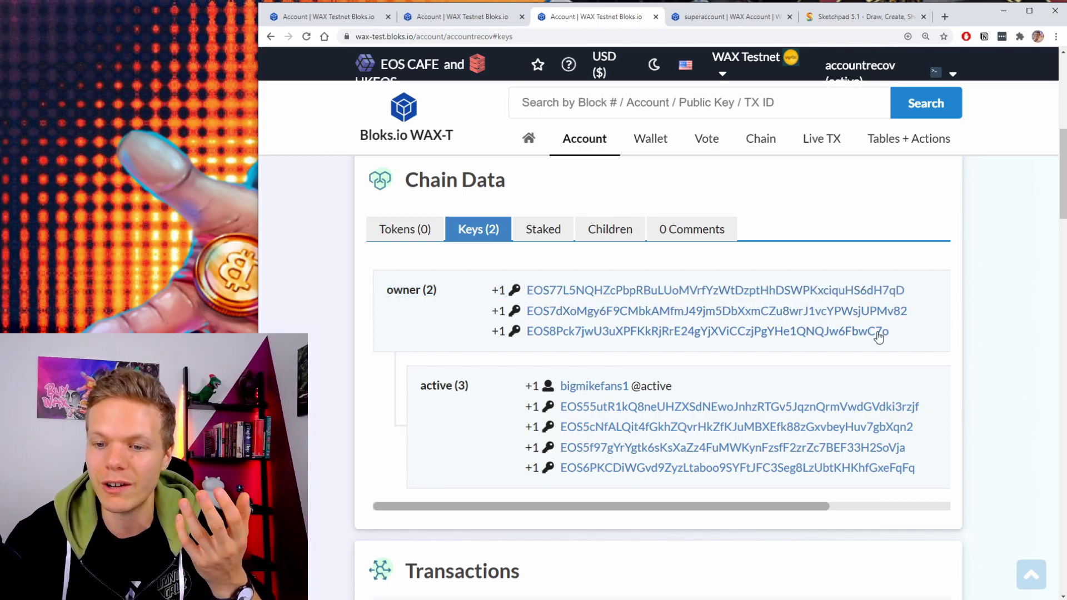
Examine the third owner key of accountrecov alongside the other two, and review all entries of the active permission
{"action": "left_click_drag", "start_coordinate": [892, 333], "coordinate": [406, 303]}
{"action": "left_click", "coordinate": [405, 303]}
{"action": "left_click_drag", "start_coordinate": [890, 333], "coordinate": [479, 335]}
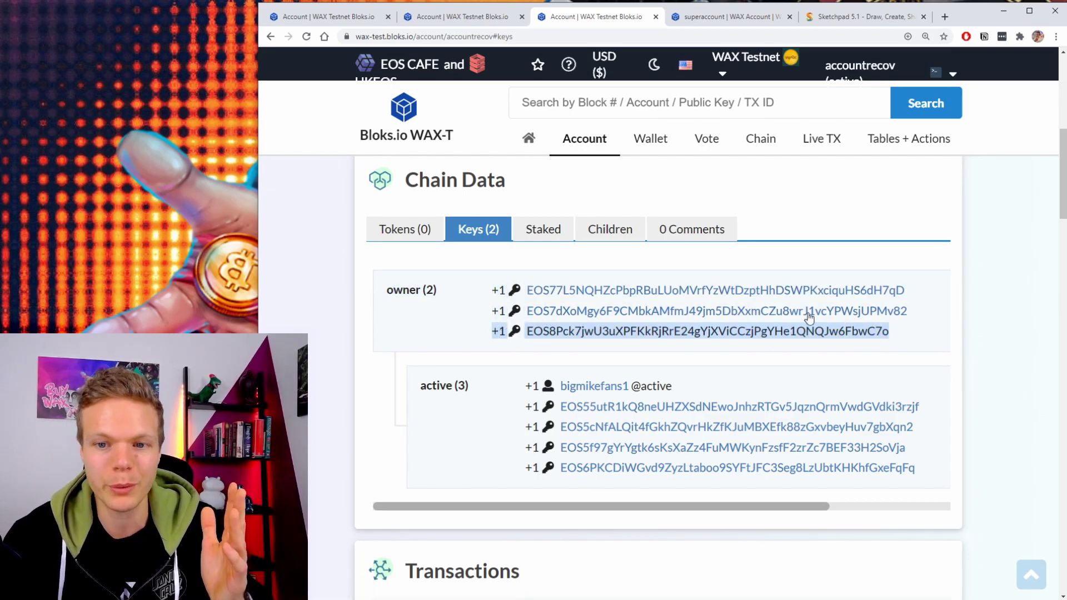
{"action": "left_click_drag", "start_coordinate": [923, 325], "coordinate": [389, 303]}
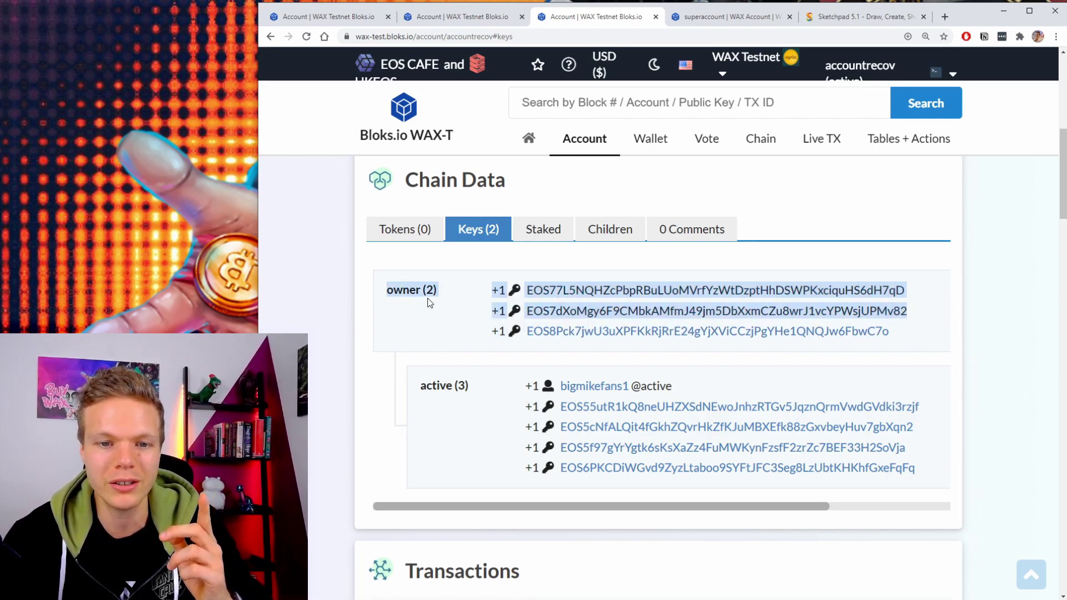
{"action": "left_click", "coordinate": [491, 309]}
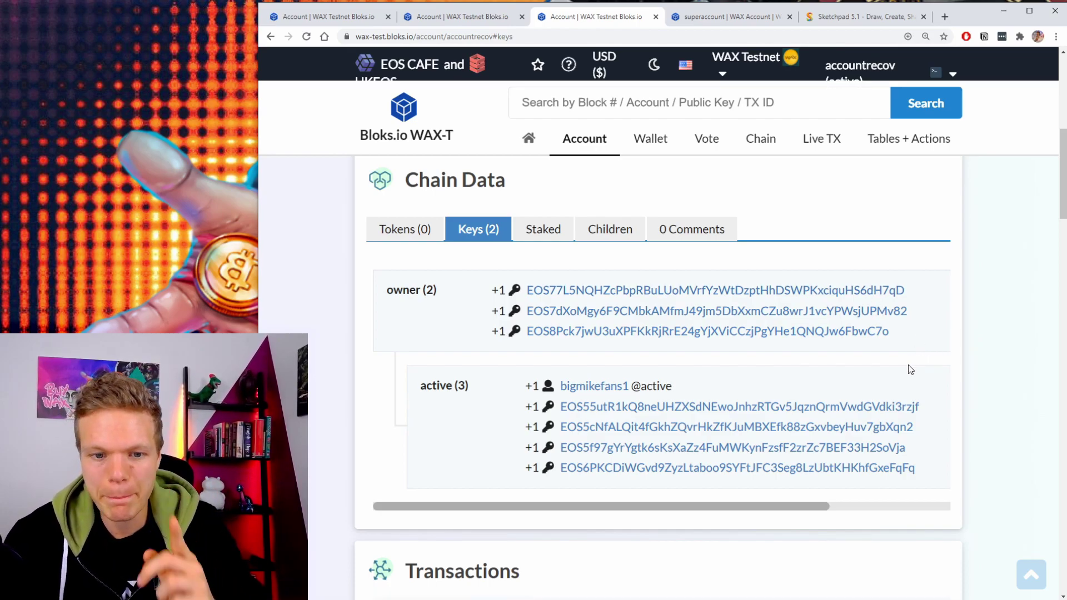
{"action": "left_click_drag", "start_coordinate": [923, 466], "coordinate": [418, 392]}
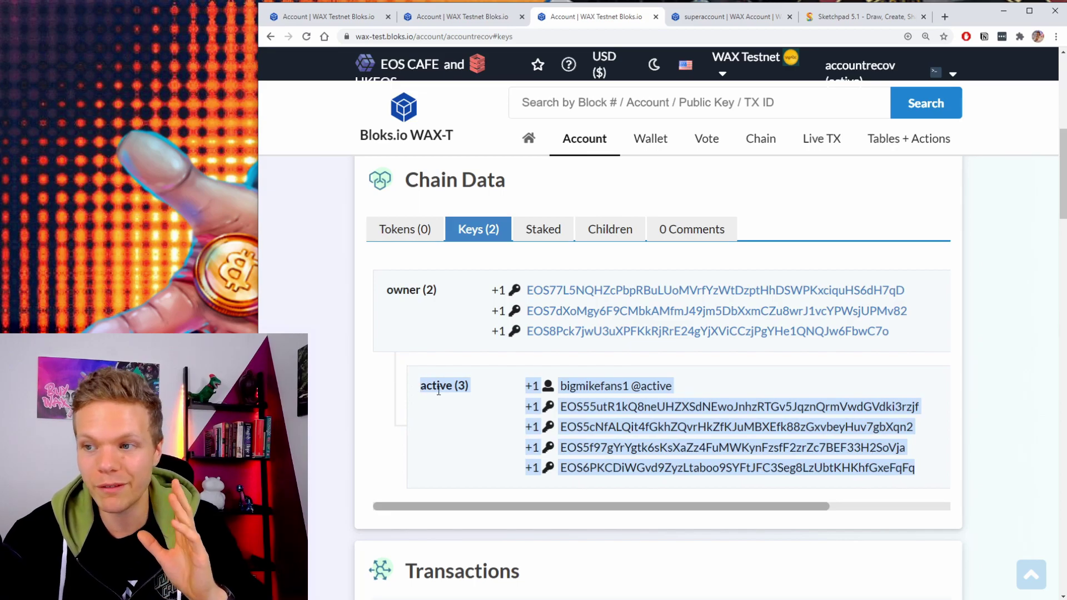
{"action": "left_click", "coordinate": [439, 391]}
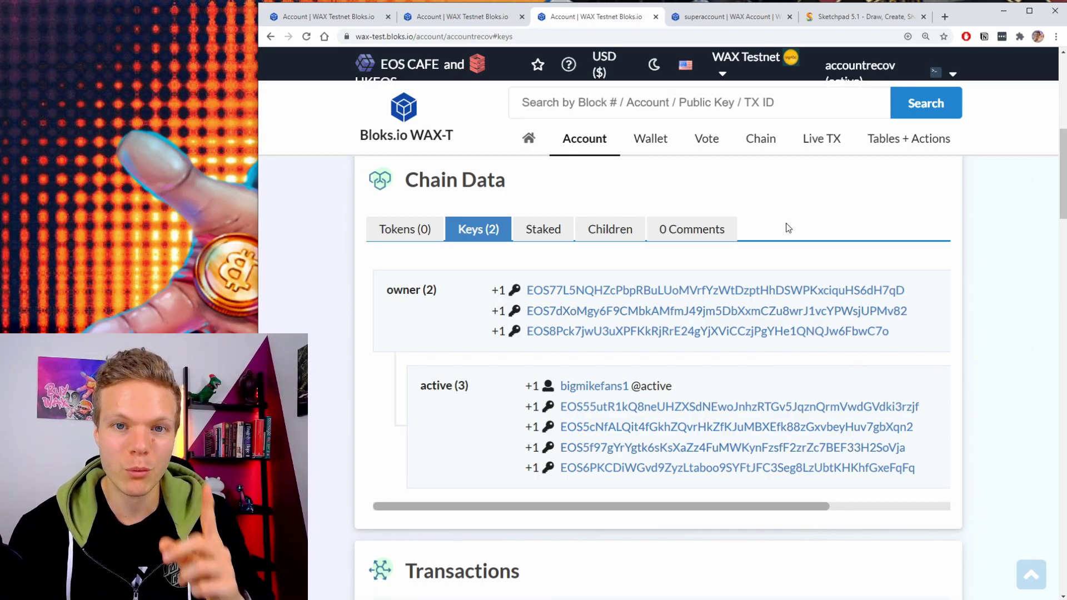
Switch to the superaccount page, check the account name, and survey its permissions and keys in the Chain Data section
{"action": "left_click", "coordinate": [721, 21]}
{"action": "scroll", "coordinate": [653, 310], "scroll_direction": "up", "scroll_amount": 8}
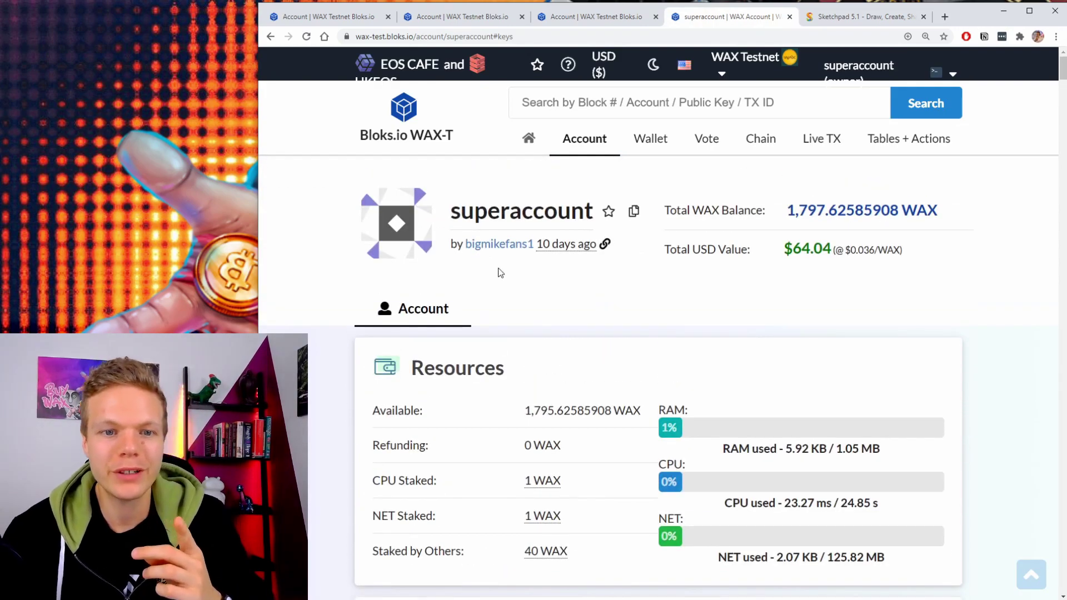
{"action": "double_click", "coordinate": [494, 206]}
{"action": "scroll", "coordinate": [504, 207], "scroll_direction": "down", "scroll_amount": 10}
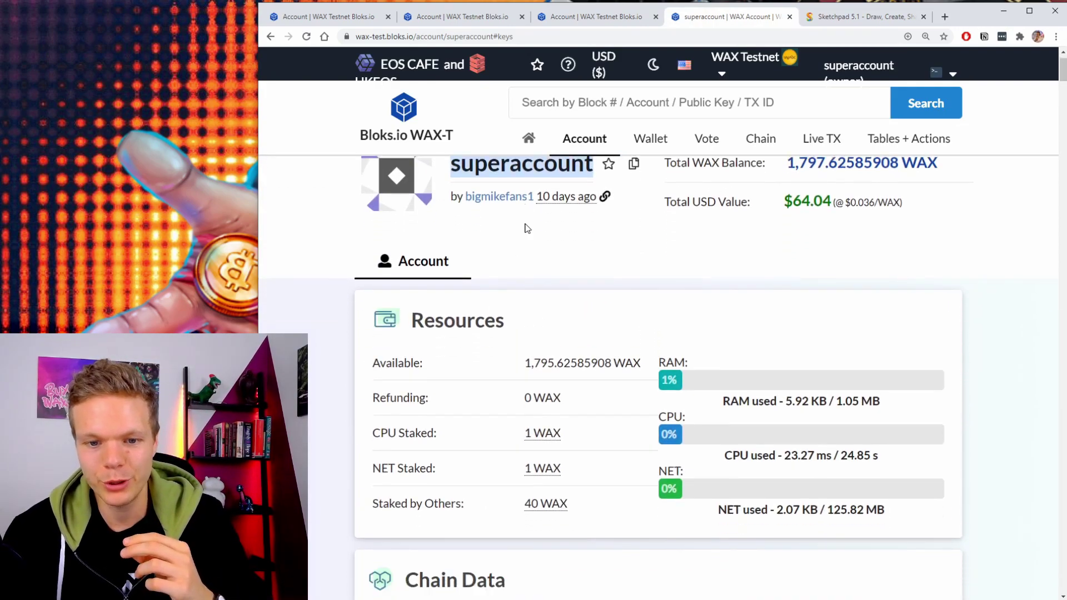
{"action": "scroll", "coordinate": [763, 254], "scroll_direction": "down", "scroll_amount": 3}
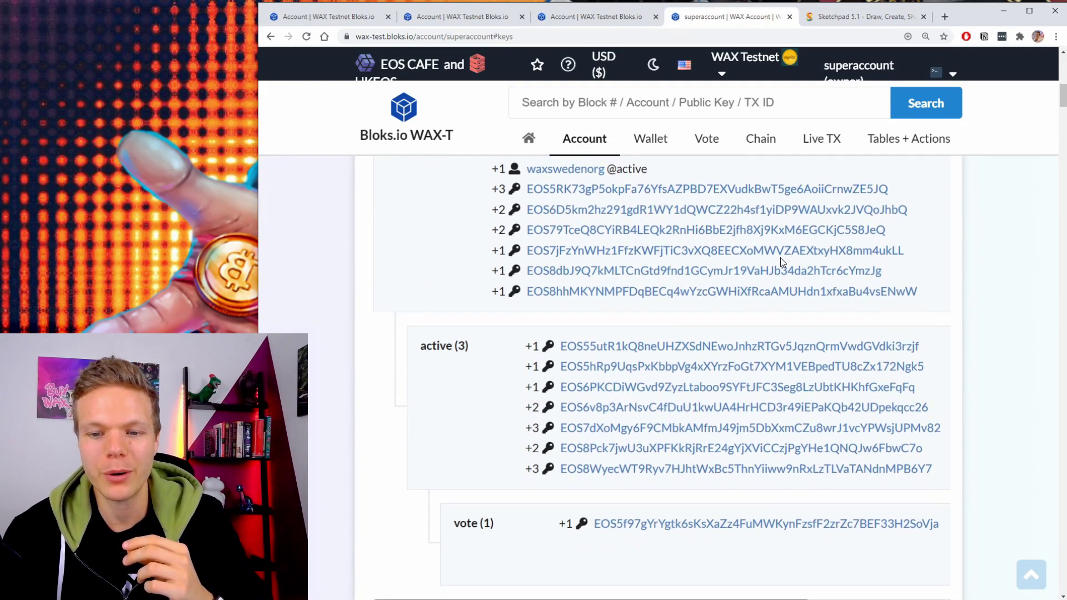
{"action": "scroll", "coordinate": [772, 282], "scroll_direction": "up", "scroll_amount": 2}
{"action": "scroll", "coordinate": [770, 291], "scroll_direction": "up", "scroll_amount": 3}
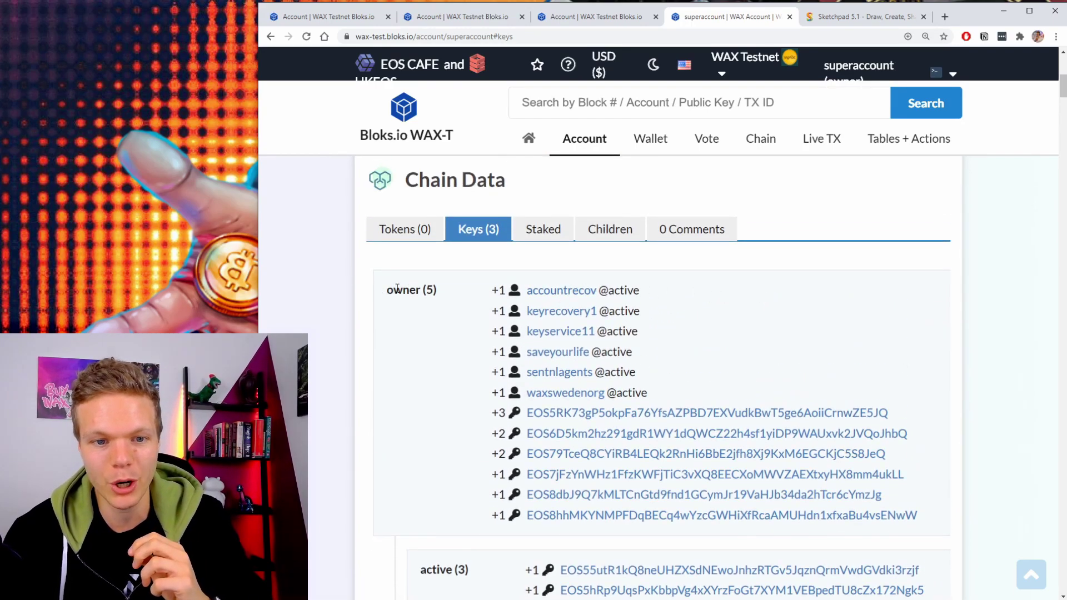
Examine superaccount's owner, active and vote permissions, focusing on the name and threshold of the vote permission
{"action": "double_click", "coordinate": [397, 289]}
{"action": "scroll", "coordinate": [424, 288], "scroll_direction": "down", "scroll_amount": 5}
{"action": "double_click", "coordinate": [438, 289]}
{"action": "left_click", "coordinate": [467, 466]}
{"action": "triple_click", "coordinate": [467, 467]}
{"action": "left_click", "coordinate": [487, 469]}
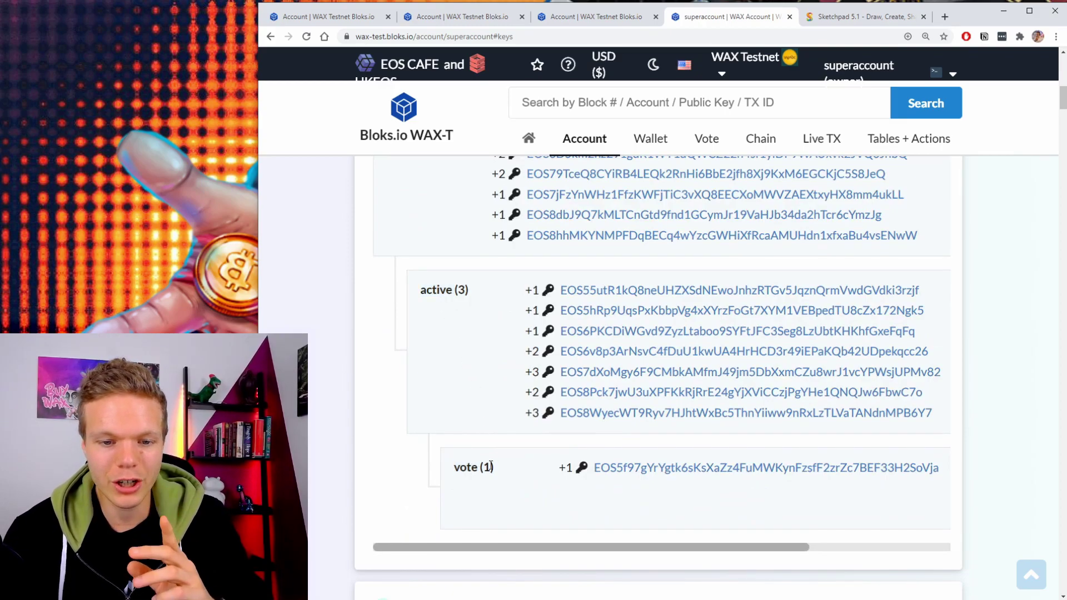
{"action": "triple_click", "coordinate": [491, 466]}
{"action": "triple_click", "coordinate": [460, 471]}
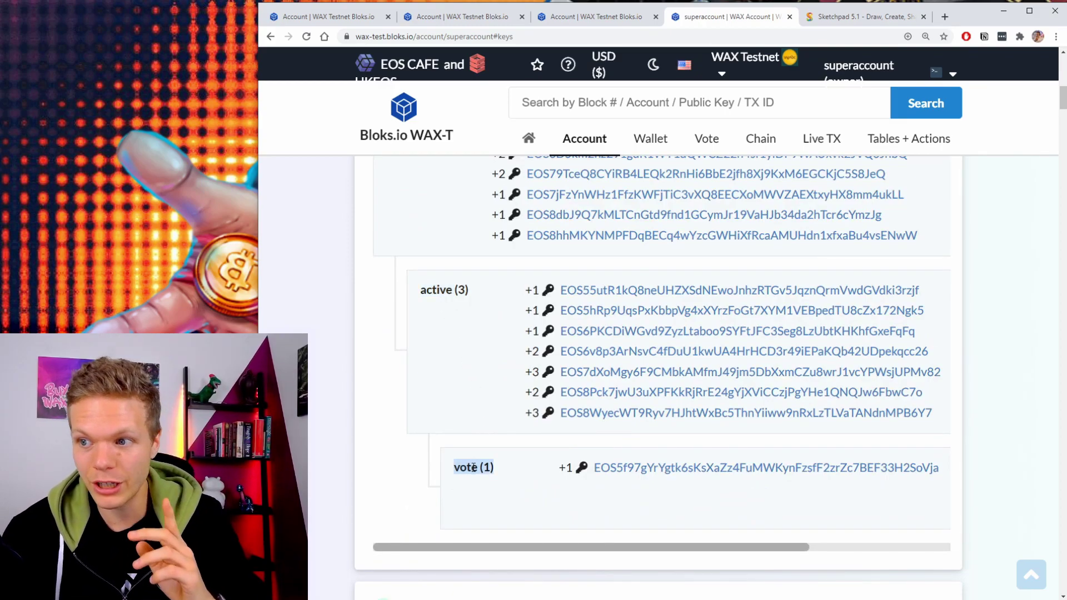
Compare superaccount's owner permission with the active permission beneath it in the hierarchy
{"action": "scroll", "coordinate": [472, 468], "scroll_direction": "up", "scroll_amount": 5}
{"action": "double_click", "coordinate": [404, 290]}
{"action": "triple_click", "coordinate": [410, 287]}
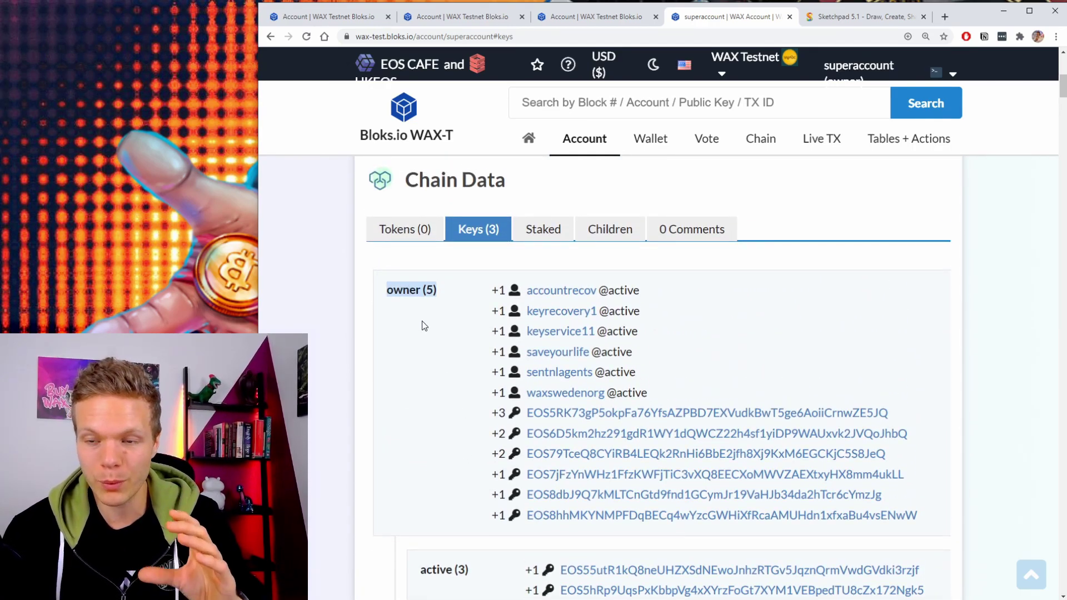
{"action": "scroll", "coordinate": [425, 325], "scroll_direction": "down", "scroll_amount": 5}
{"action": "double_click", "coordinate": [439, 290]}
{"action": "triple_click", "coordinate": [439, 291]}
{"action": "double_click", "coordinate": [441, 292]}
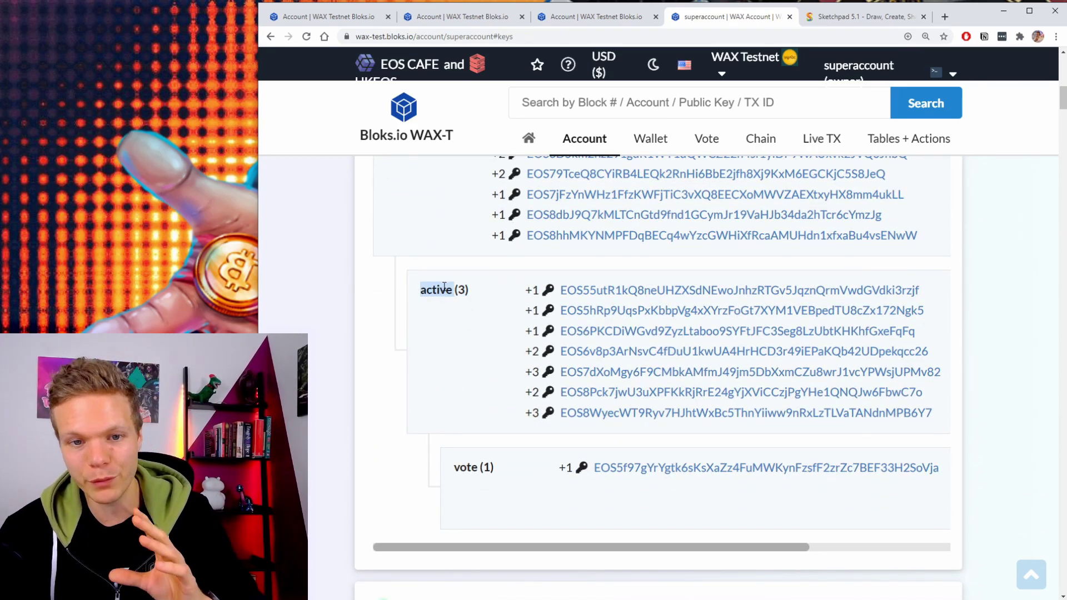
Check superaccount's owner permission once more and compare it with the custom vote permission below active
{"action": "scroll", "coordinate": [444, 311], "scroll_direction": "up", "scroll_amount": 5}
{"action": "left_click", "coordinate": [444, 351]}
{"action": "left_click_drag", "start_coordinate": [402, 289], "coordinate": [452, 440]}
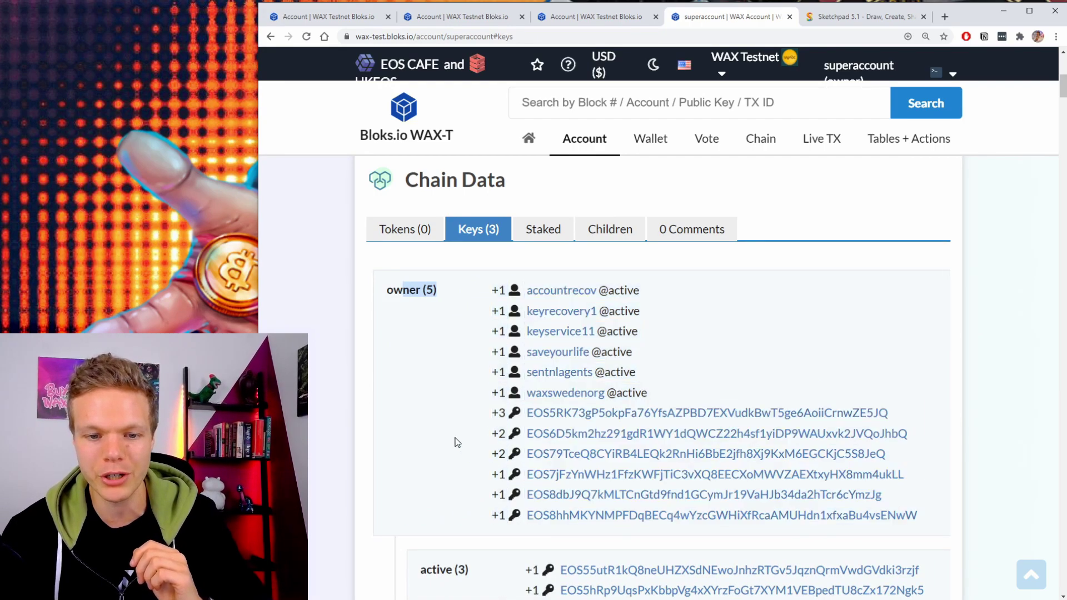
{"action": "left_click", "coordinate": [452, 441]}
{"action": "scroll", "coordinate": [452, 433], "scroll_direction": "down", "scroll_amount": 6}
{"action": "double_click", "coordinate": [467, 411]}
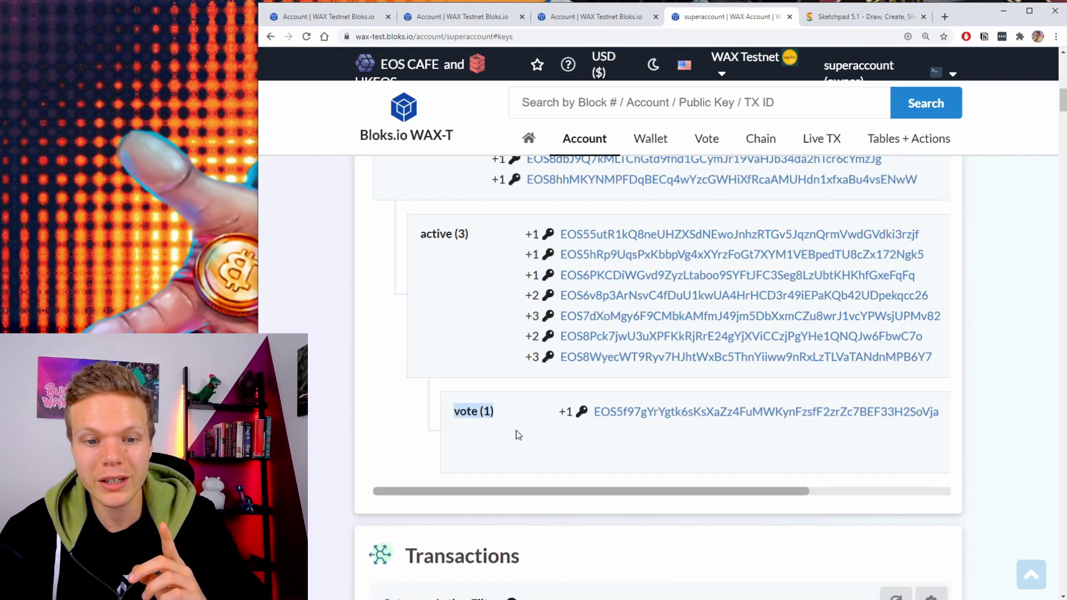
{"action": "left_click", "coordinate": [518, 434]}
{"action": "double_click", "coordinate": [465, 413]}
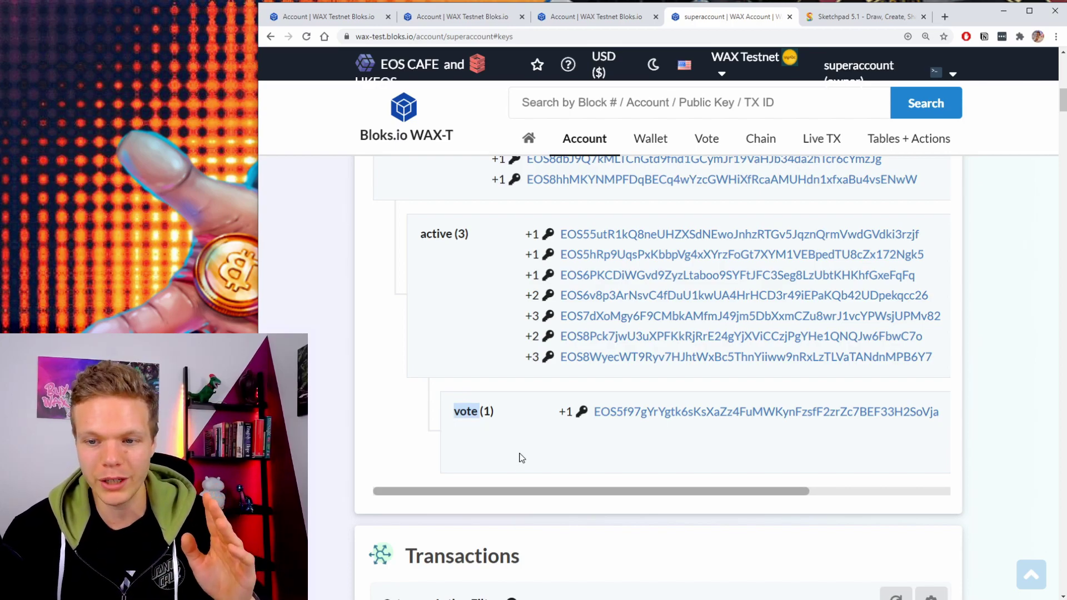
Bring the actions linked to superaccount's vote permission into view and inspect the eosio::claimgenesis entry
{"action": "left_click_drag", "start_coordinate": [482, 491], "coordinate": [501, 493]}
{"action": "scroll", "coordinate": [494, 491], "scroll_direction": "right", "scroll_amount": 2}
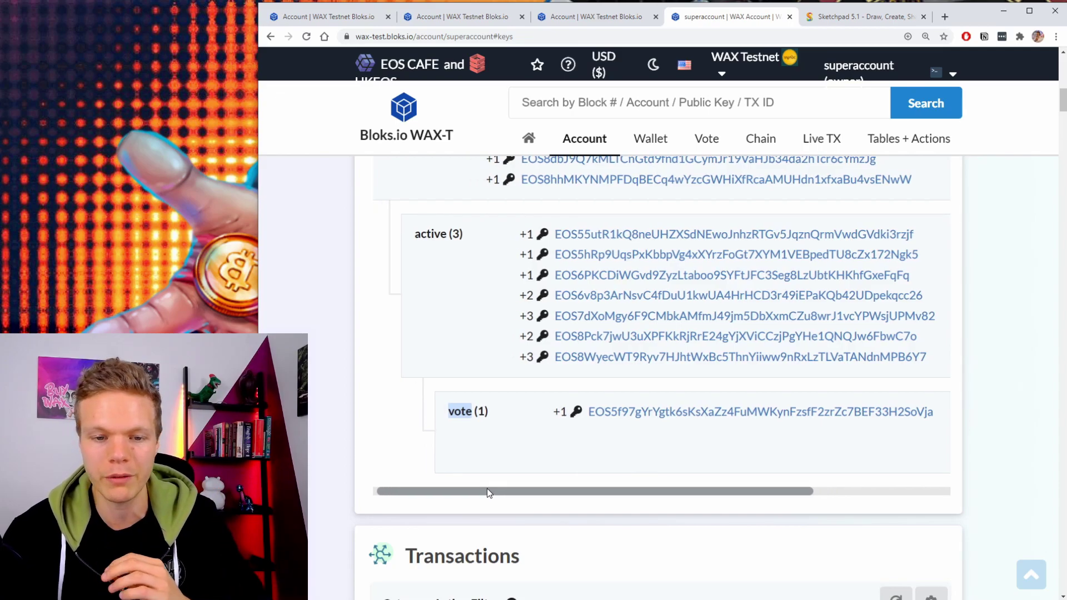
{"action": "left_click_drag", "start_coordinate": [819, 431], "coordinate": [497, 412]}
{"action": "left_click", "coordinate": [421, 412]}
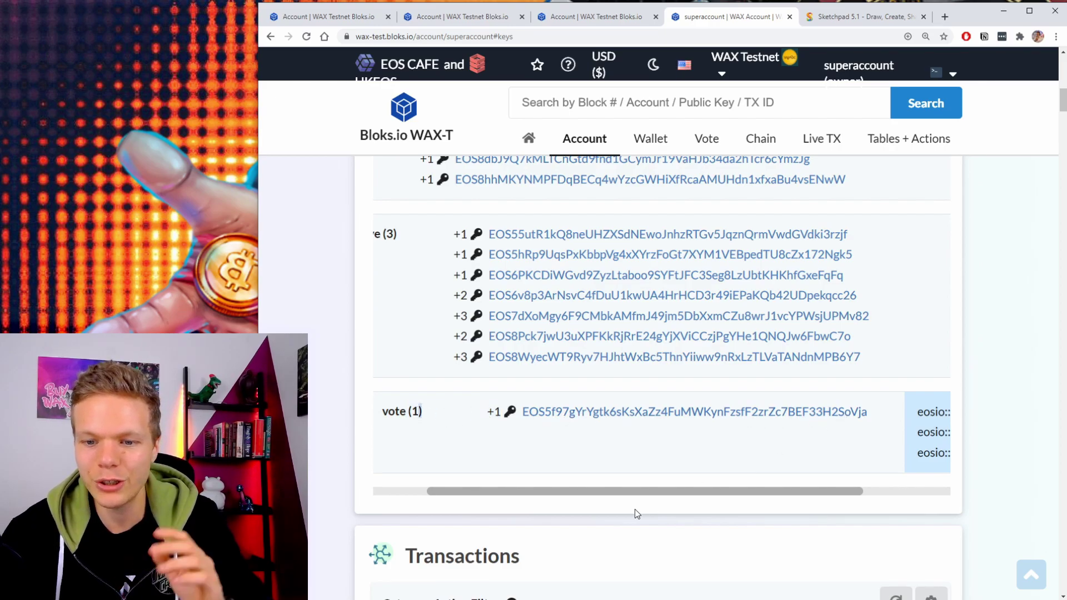
{"action": "left_click_drag", "start_coordinate": [649, 492], "coordinate": [810, 458]}
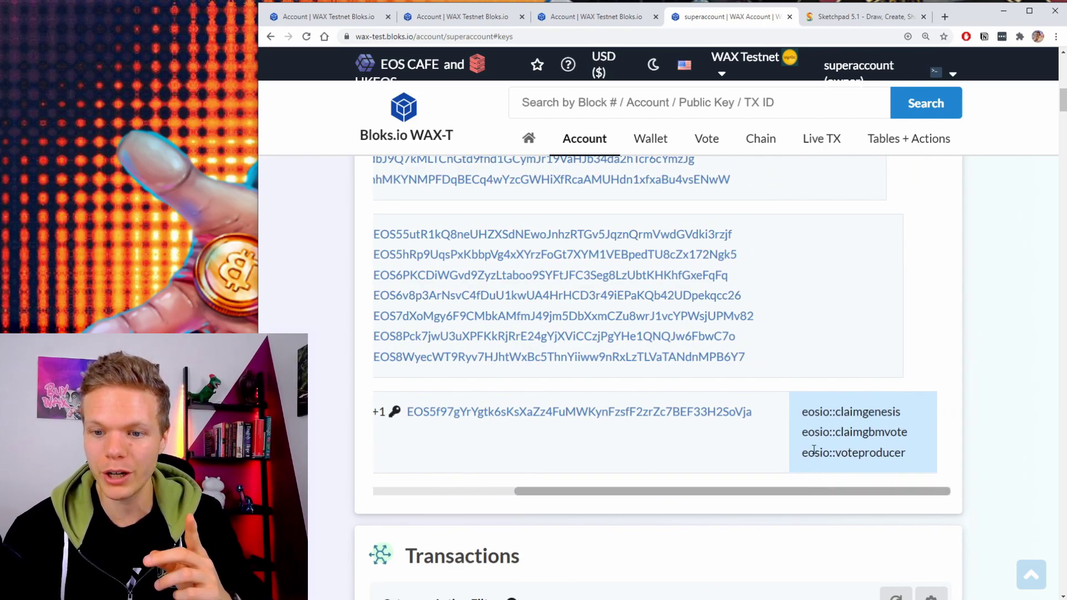
{"action": "left_click_drag", "start_coordinate": [778, 492], "coordinate": [750, 489]}
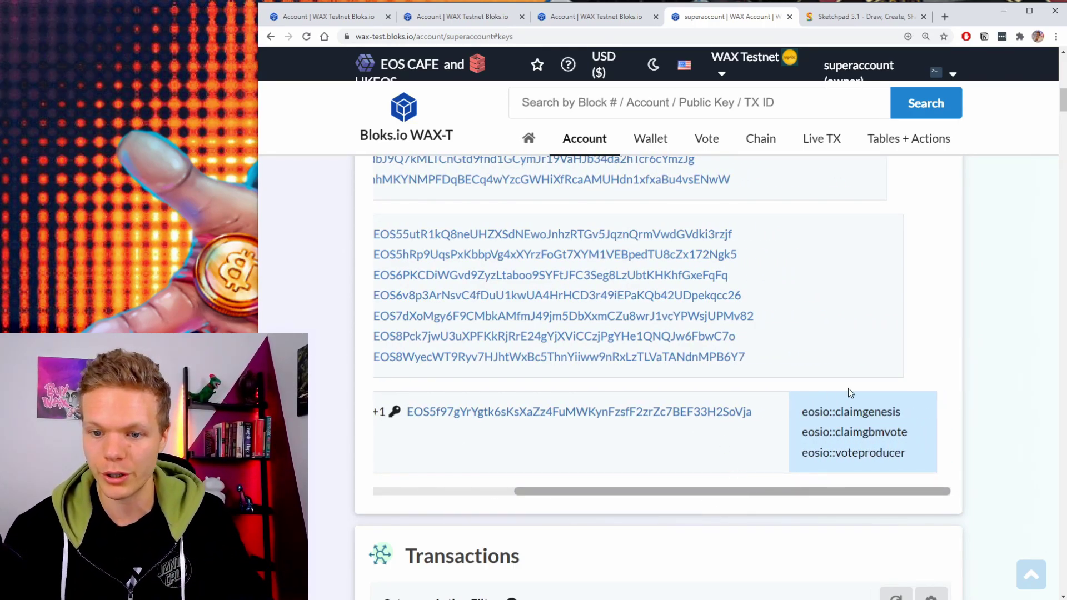
{"action": "left_click_drag", "start_coordinate": [800, 412], "coordinate": [823, 410]}
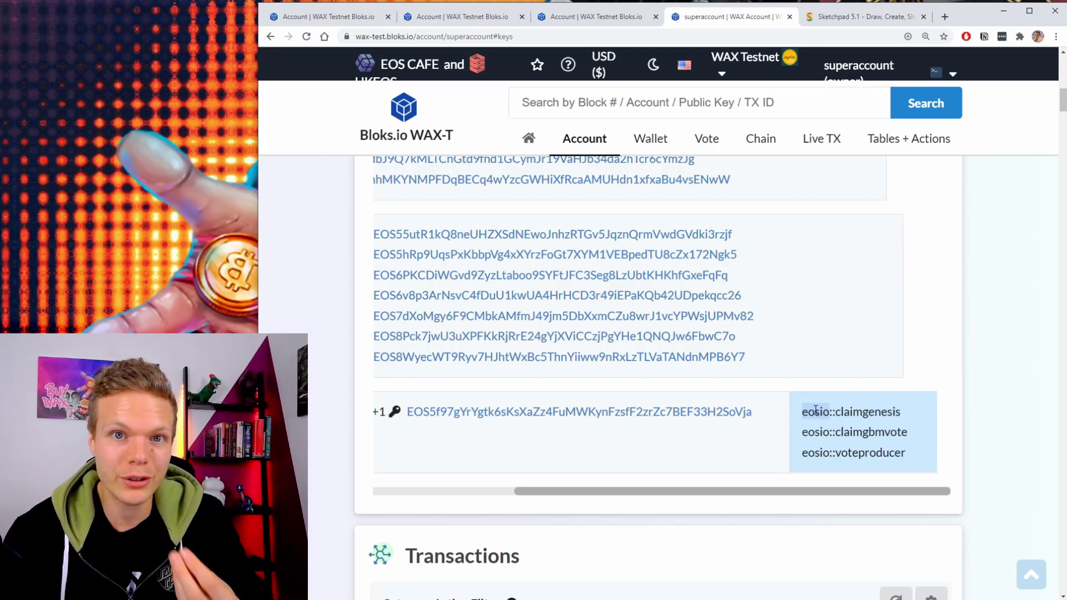
{"action": "triple_click", "coordinate": [815, 411]}
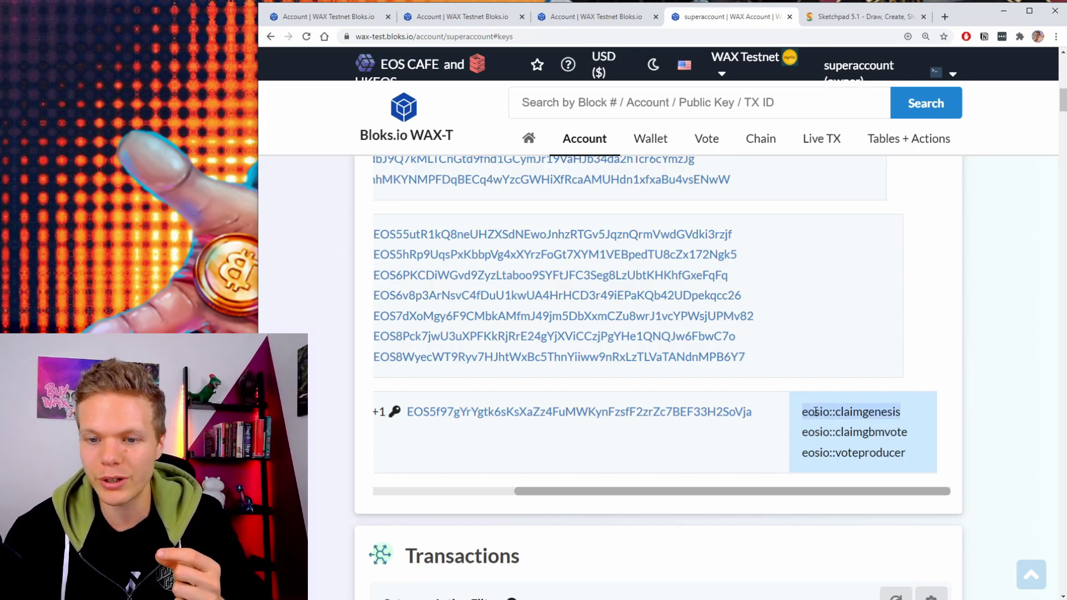
Inspect the contract and action names in the eosio::claimgenesis and eosio::claimgbmvote entries linked to the vote permission
{"action": "left_click", "coordinate": [825, 412]}
{"action": "left_click_drag", "start_coordinate": [802, 411], "coordinate": [830, 412]}
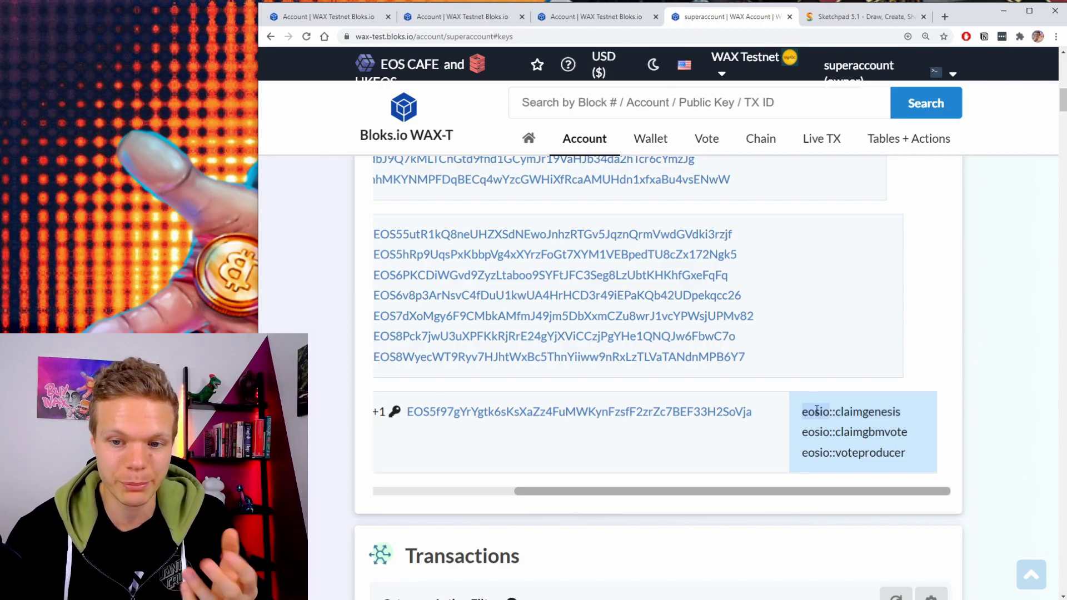
{"action": "double_click", "coordinate": [859, 411]}
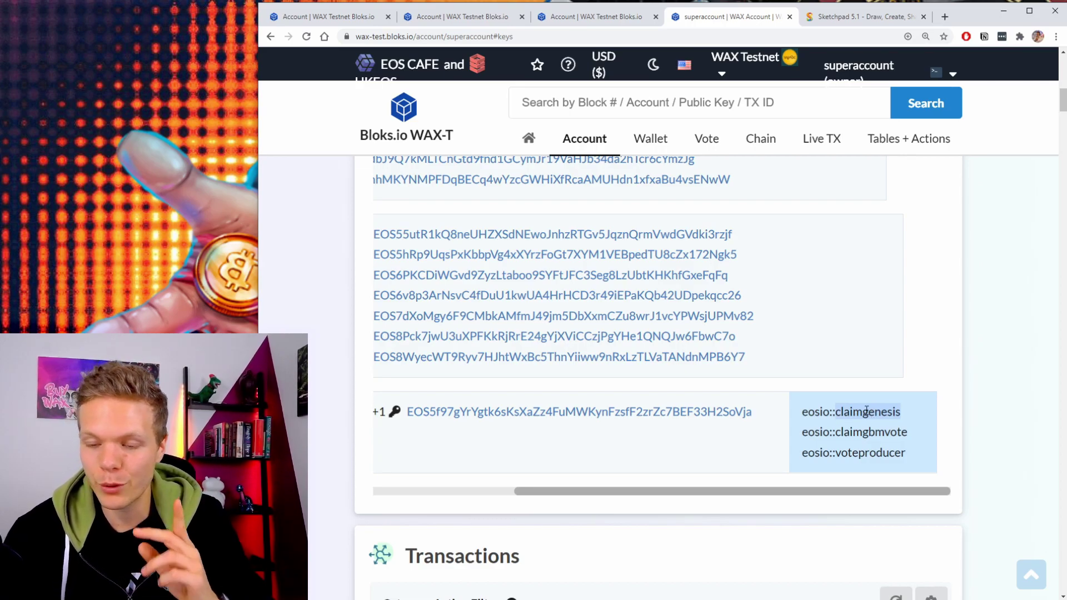
{"action": "double_click", "coordinate": [814, 432]}
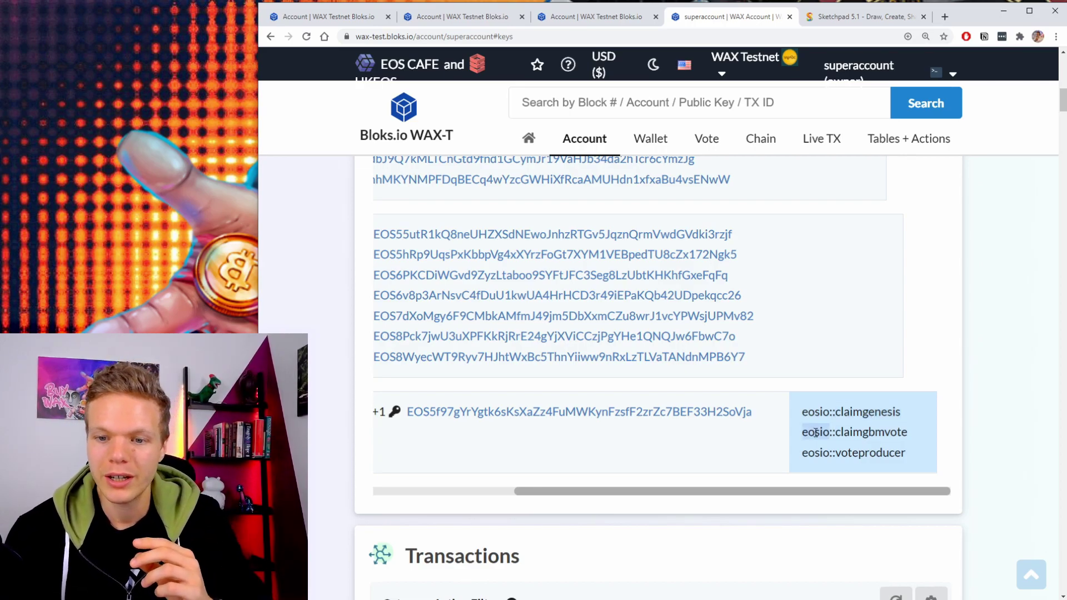
{"action": "double_click", "coordinate": [860, 433]}
{"action": "double_click", "coordinate": [862, 433]}
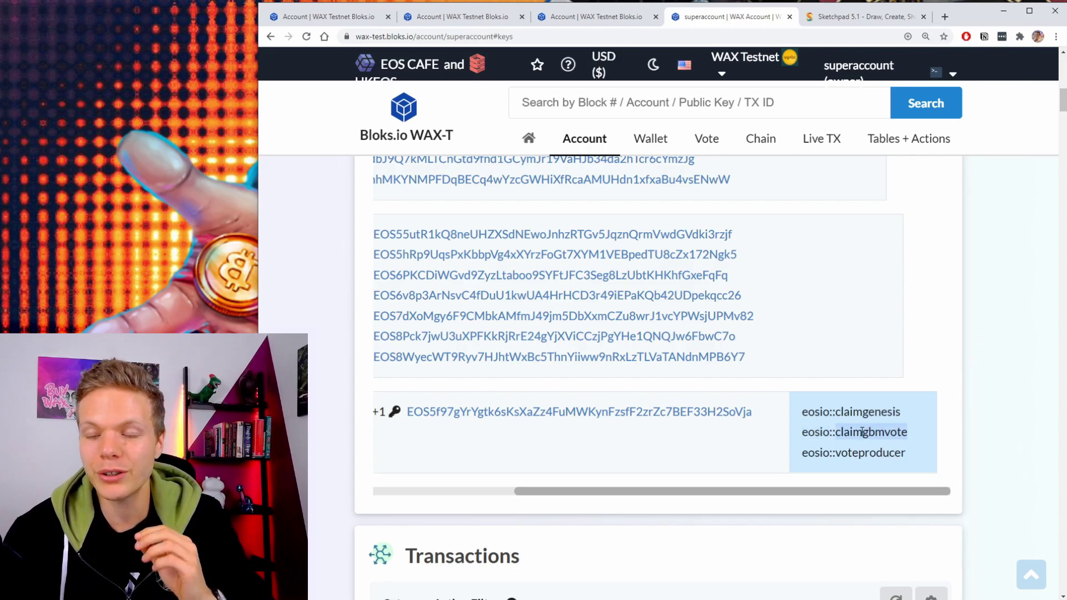
Inspect the eosio::voteproducer entry and review the full set of actions linked to superaccount's vote permission
{"action": "left_click", "coordinate": [814, 454]}
{"action": "double_click", "coordinate": [872, 455]}
{"action": "left_click", "coordinate": [840, 455]}
{"action": "mouse_move", "coordinate": [689, 491]}
{"action": "left_mouse_down"}
{"action": "mouse_move", "coordinate": [672, 500]}
{"action": "mouse_move", "coordinate": [621, 454]}
{"action": "mouse_move", "coordinate": [701, 483]}
{"action": "left_mouse_up"}
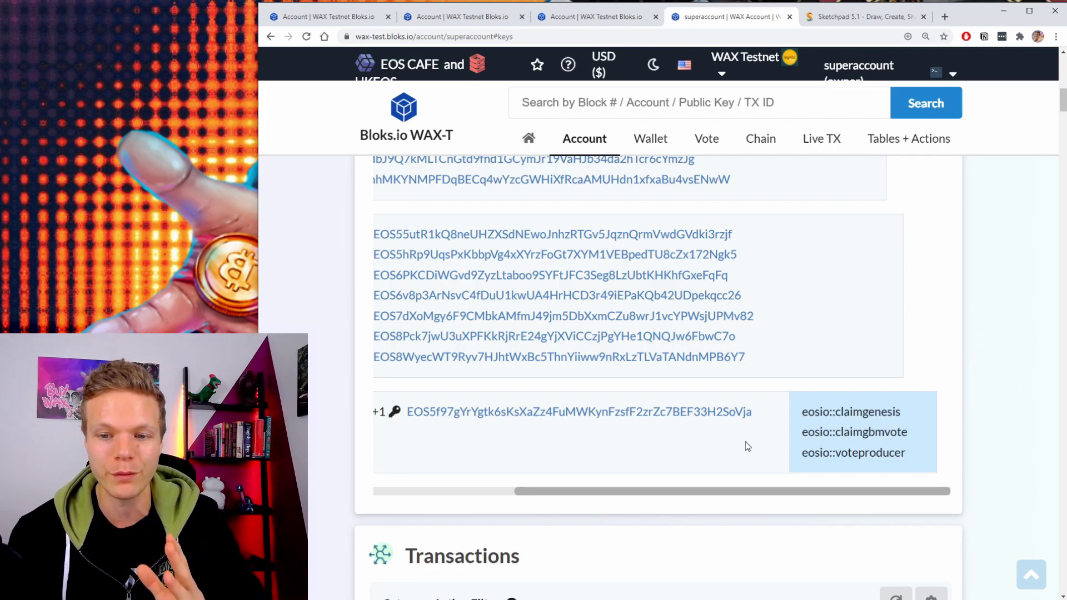
{"action": "left_click_drag", "start_coordinate": [817, 414], "coordinate": [915, 454]}
{"action": "left_click", "coordinate": [914, 454]}
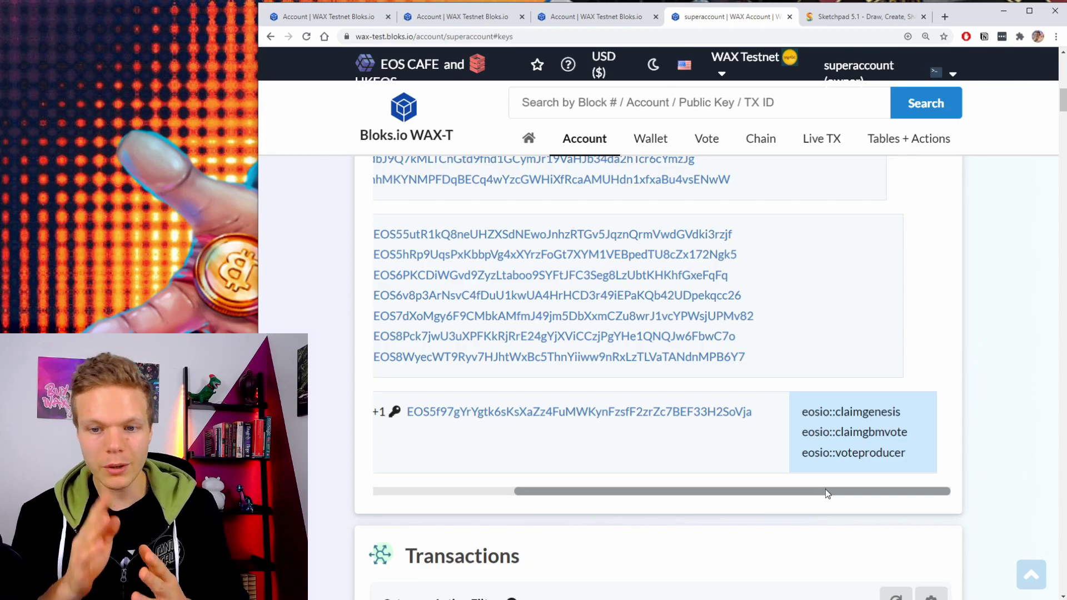
Bring superaccount's active permission back into view and compare its threshold with the weights of its first three keys
{"action": "left_click_drag", "start_coordinate": [825, 490], "coordinate": [796, 505]}
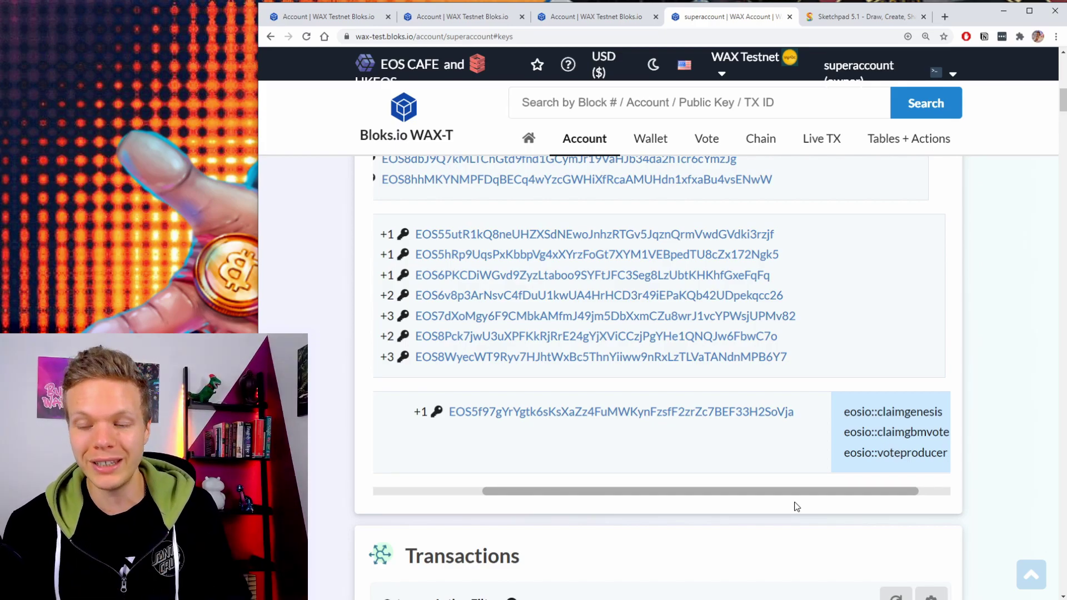
{"action": "left_click_drag", "start_coordinate": [791, 494], "coordinate": [638, 497]}
{"action": "left_click_drag", "start_coordinate": [434, 238], "coordinate": [465, 233]}
{"action": "left_click", "coordinate": [468, 230]}
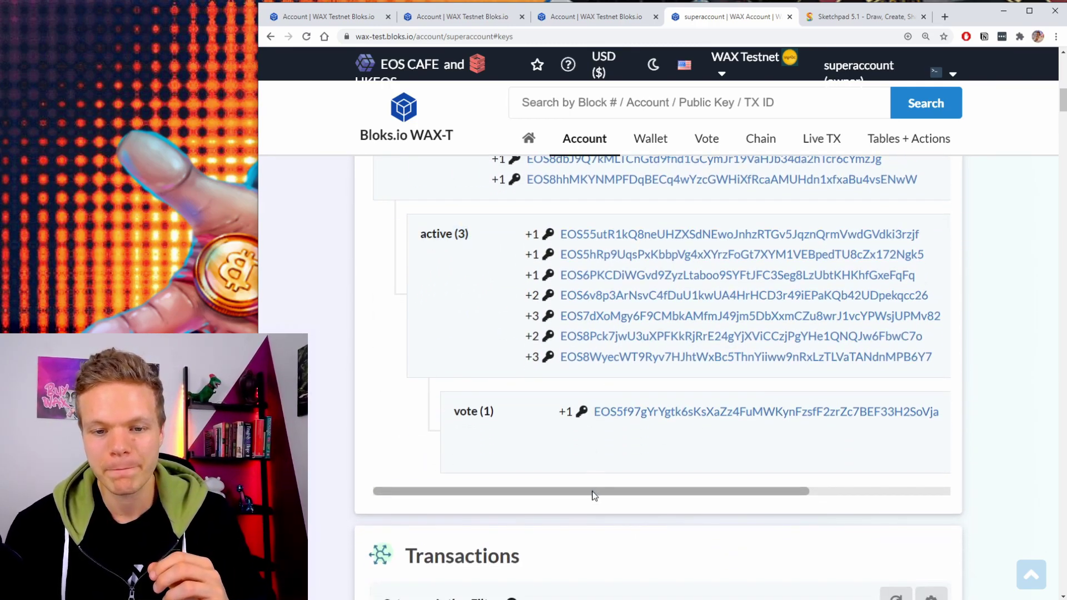
{"action": "left_click_drag", "start_coordinate": [593, 492], "coordinate": [610, 488]}
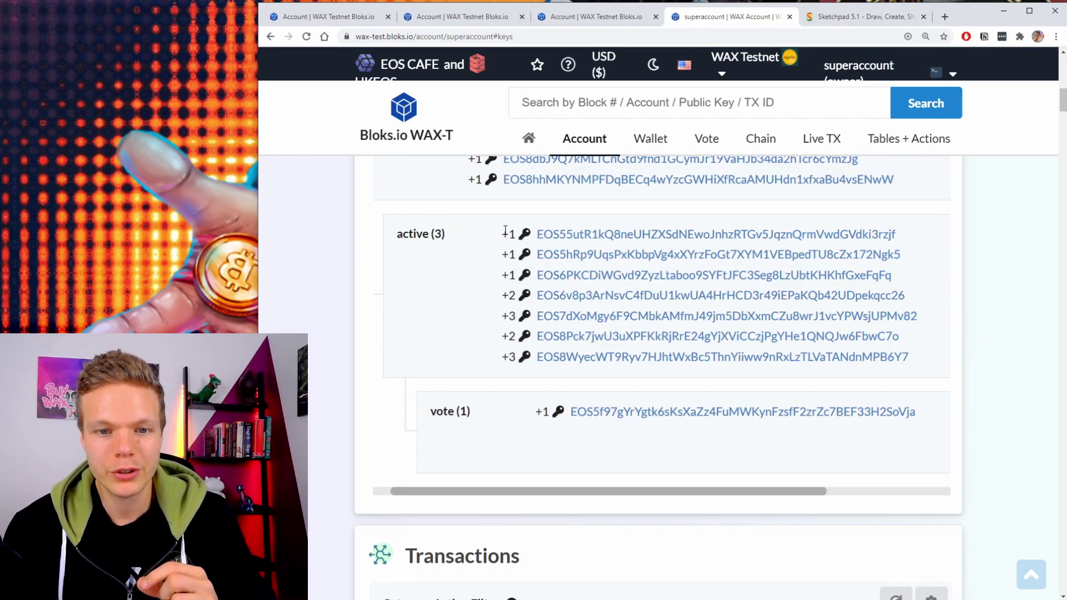
{"action": "left_click_drag", "start_coordinate": [506, 234], "coordinate": [522, 278]}
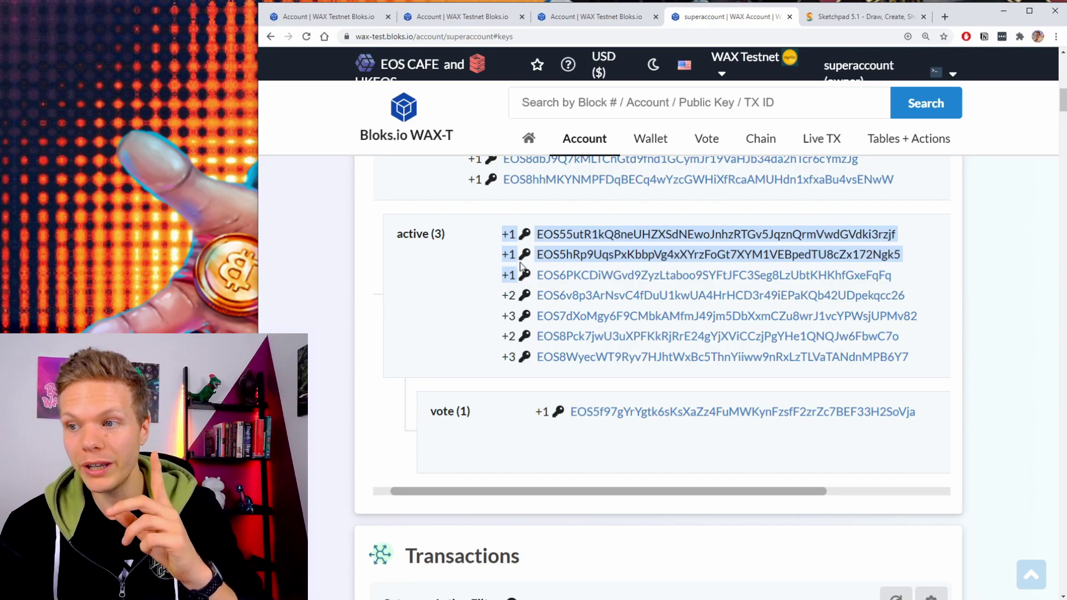
{"action": "left_click", "coordinate": [437, 234]}
{"action": "triple_click", "coordinate": [437, 234]}
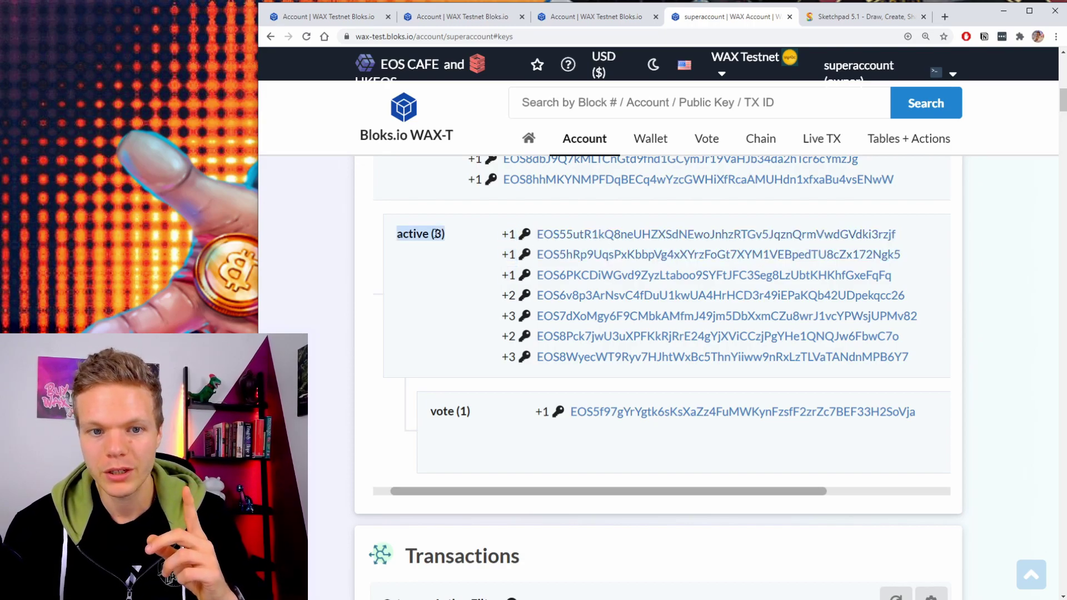
{"action": "left_click", "coordinate": [437, 233]}
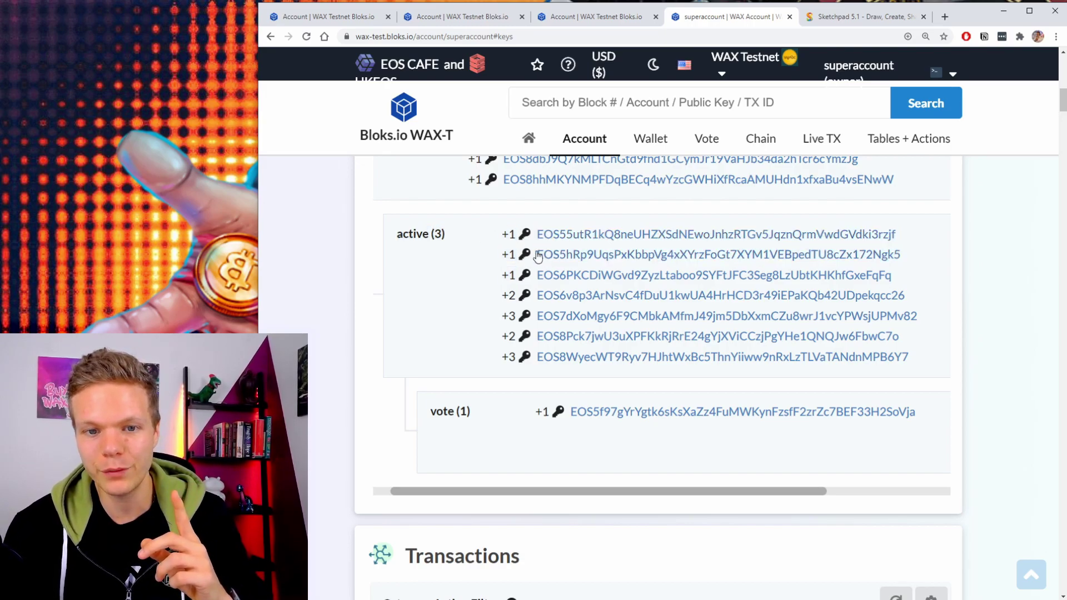
{"action": "left_click_drag", "start_coordinate": [506, 233], "coordinate": [512, 277]}
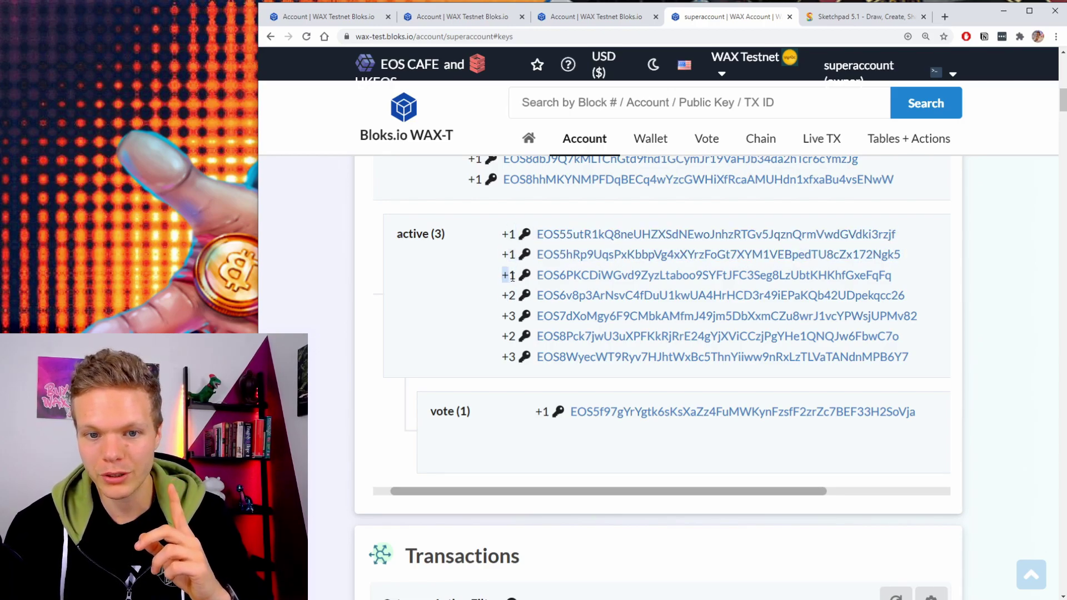
Examine the two weight-3 keys of superaccount's active permission
{"action": "left_click_drag", "start_coordinate": [503, 317], "coordinate": [512, 318]}
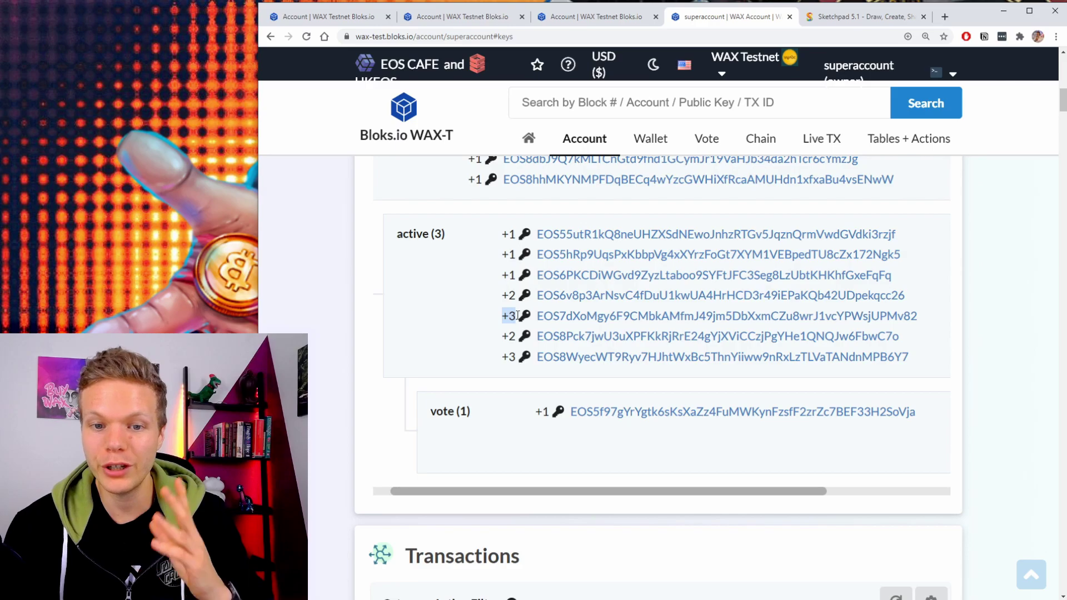
{"action": "left_click_drag", "start_coordinate": [935, 322], "coordinate": [595, 316]}
{"action": "left_click", "coordinate": [511, 311]}
{"action": "triple_click", "coordinate": [512, 312]}
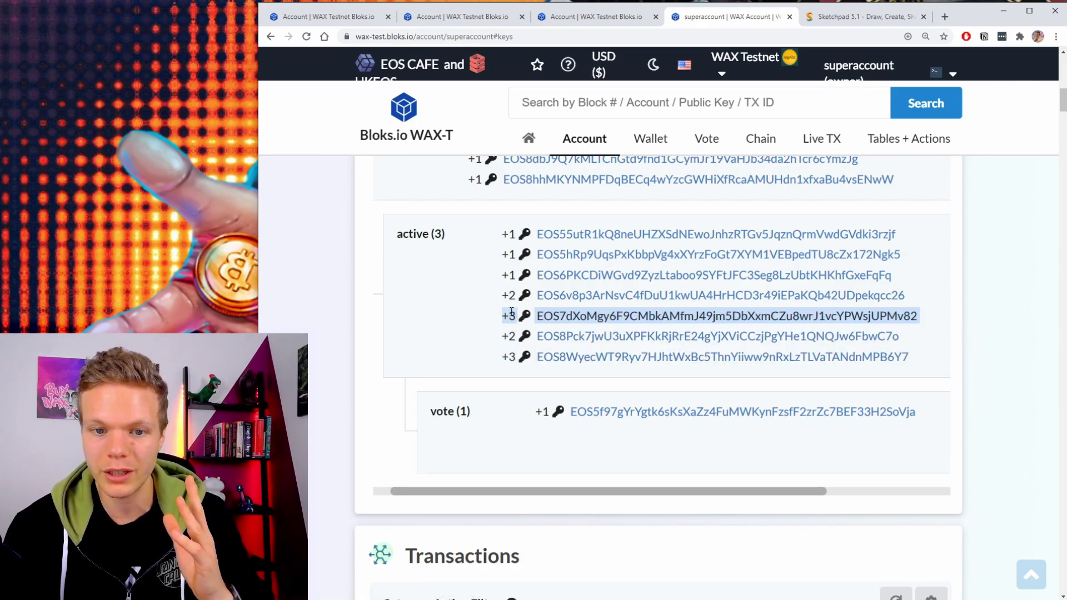
{"action": "triple_click", "coordinate": [504, 355]}
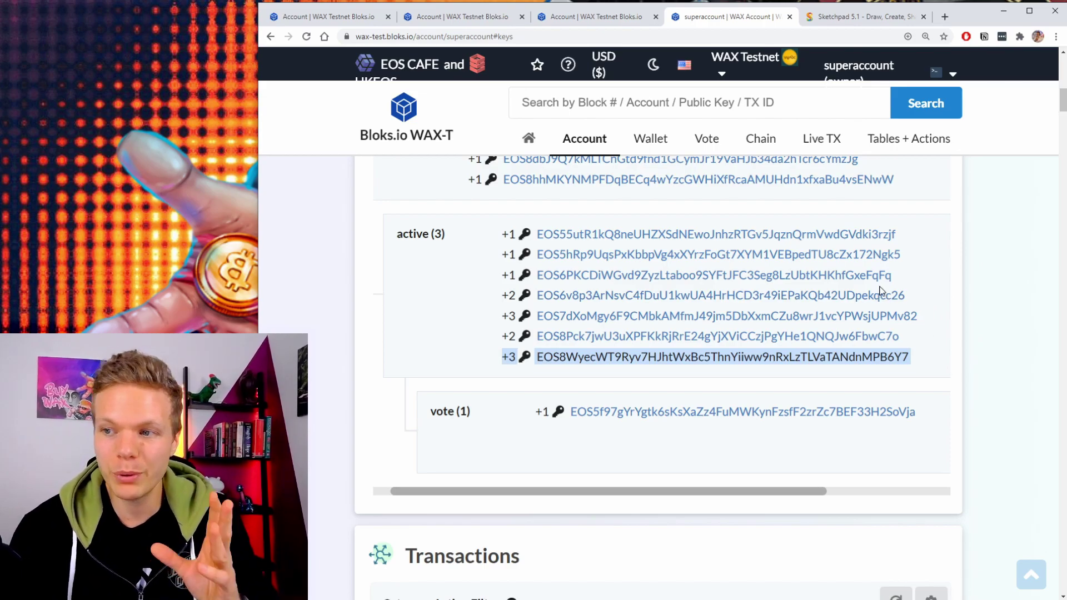
Review the accounts listed under superaccount's owner permission and compare them with the first weight-3 key of active
{"action": "scroll", "coordinate": [717, 291], "scroll_direction": "up", "scroll_amount": 5}
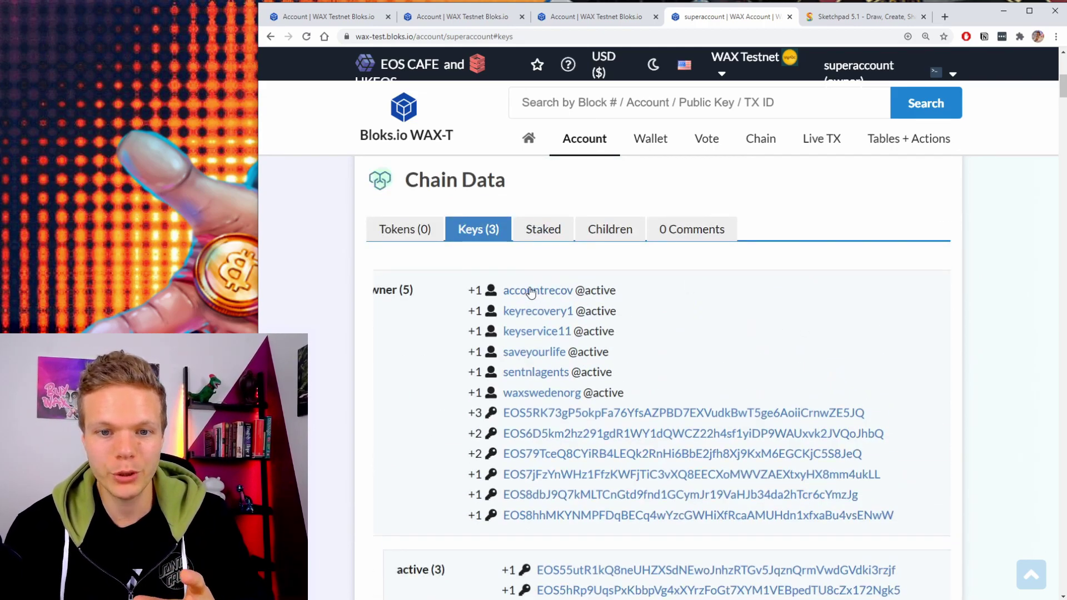
{"action": "left_click_drag", "start_coordinate": [531, 293], "coordinate": [590, 331]}
{"action": "scroll", "coordinate": [916, 355], "scroll_direction": "down", "scroll_amount": 5}
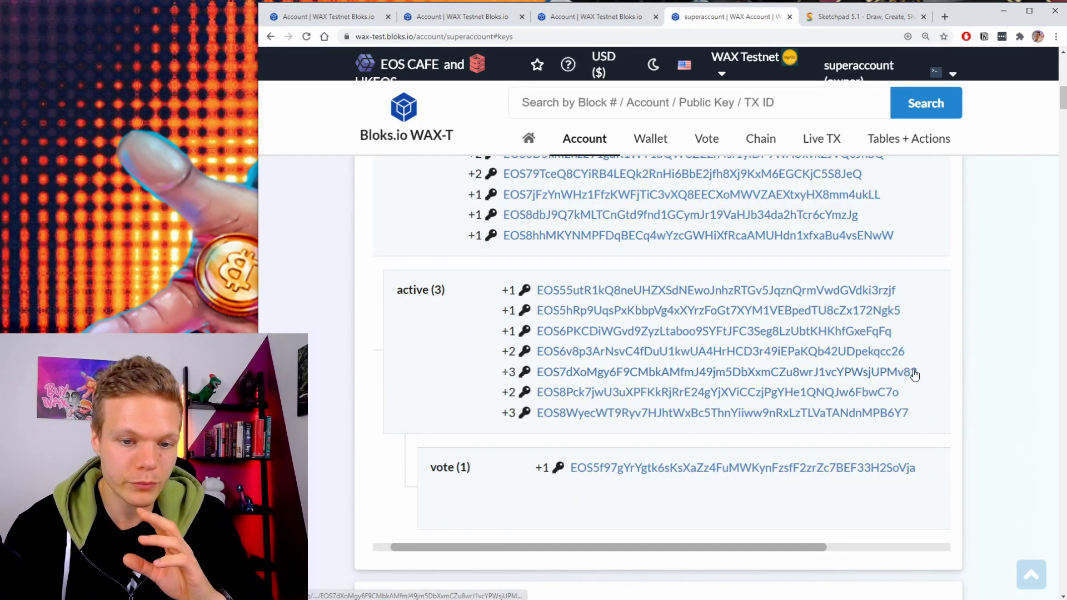
{"action": "left_click_drag", "start_coordinate": [929, 375], "coordinate": [503, 376]}
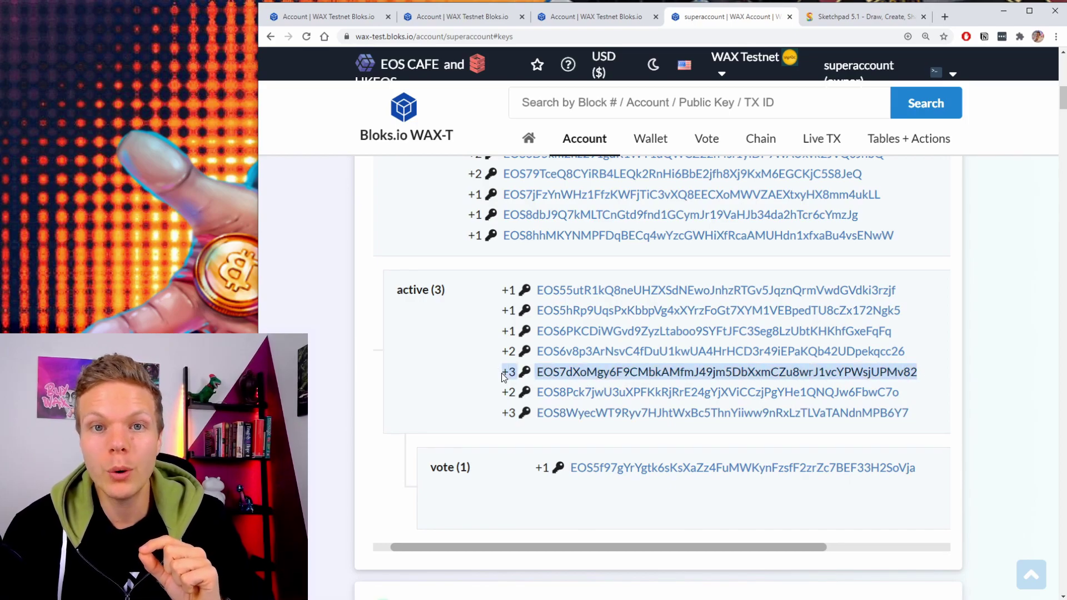
{"action": "triple_click", "coordinate": [511, 371]}
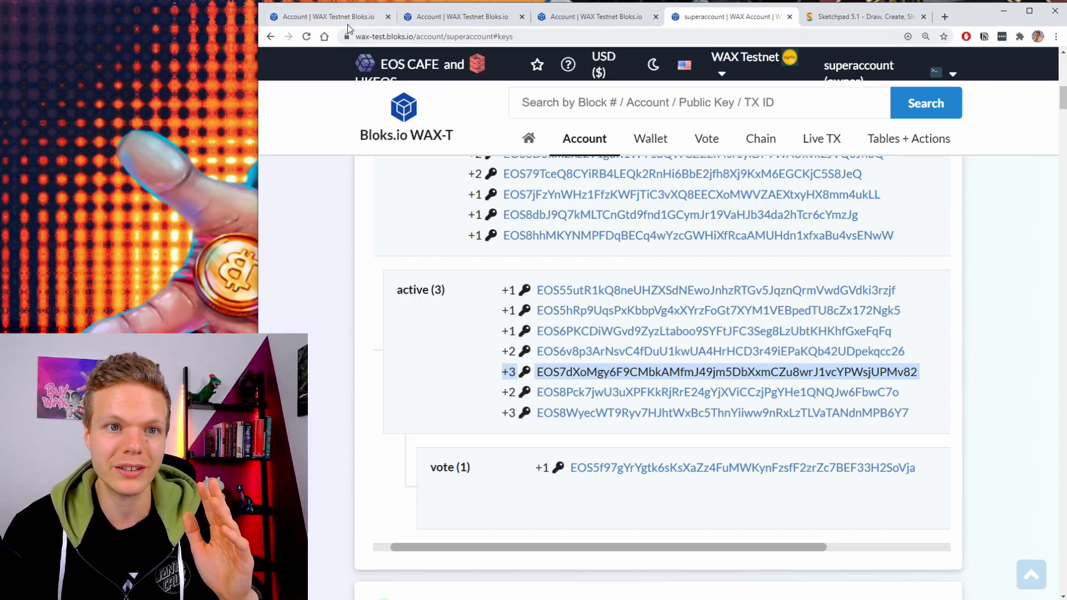
Revisit the owner and active permissions of bigmikefans1 for comparison and return to superaccount's keys
{"action": "key", "text": "ctrl+1"}
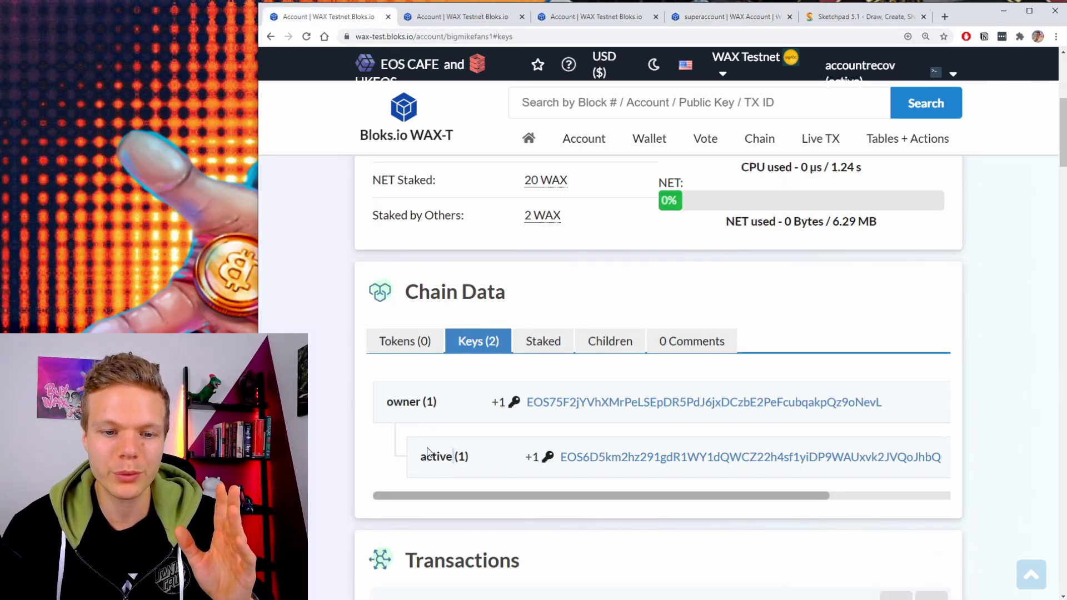
{"action": "left_click", "coordinate": [593, 18]}
{"action": "left_click", "coordinate": [704, 20]}
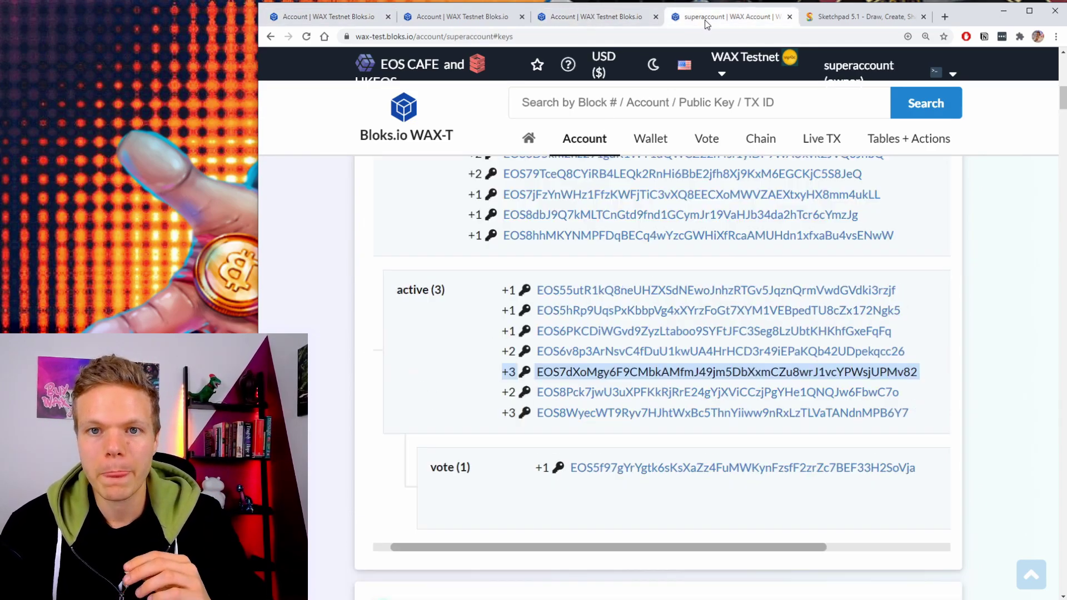
Examine the first weight-2 key of superaccount's active permission and contrast it with the three weight-1 keys
{"action": "left_click_drag", "start_coordinate": [920, 350], "coordinate": [899, 349]}
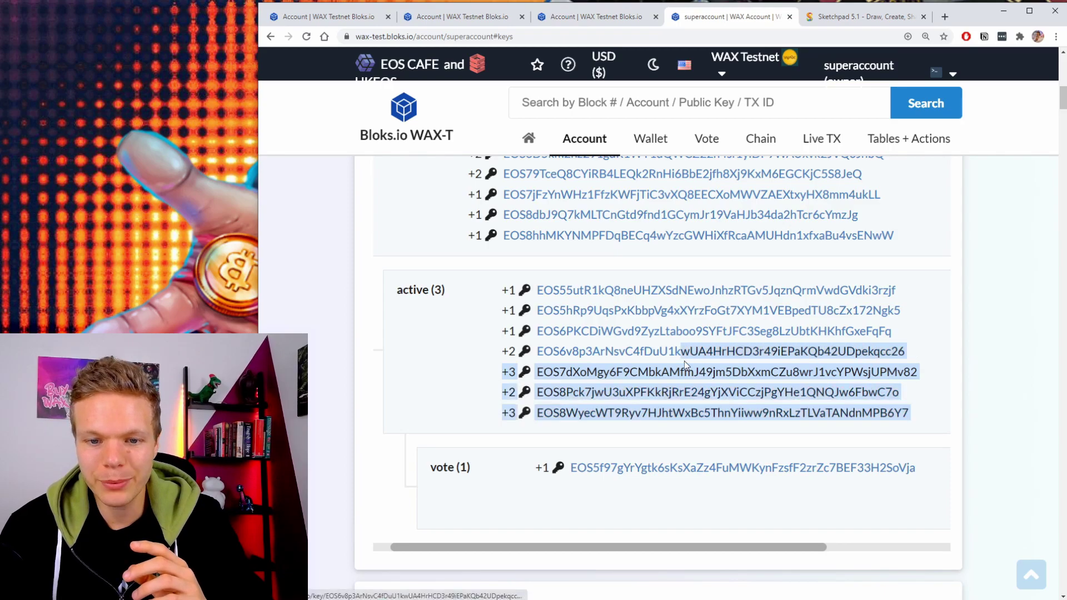
{"action": "triple_click", "coordinate": [908, 350]}
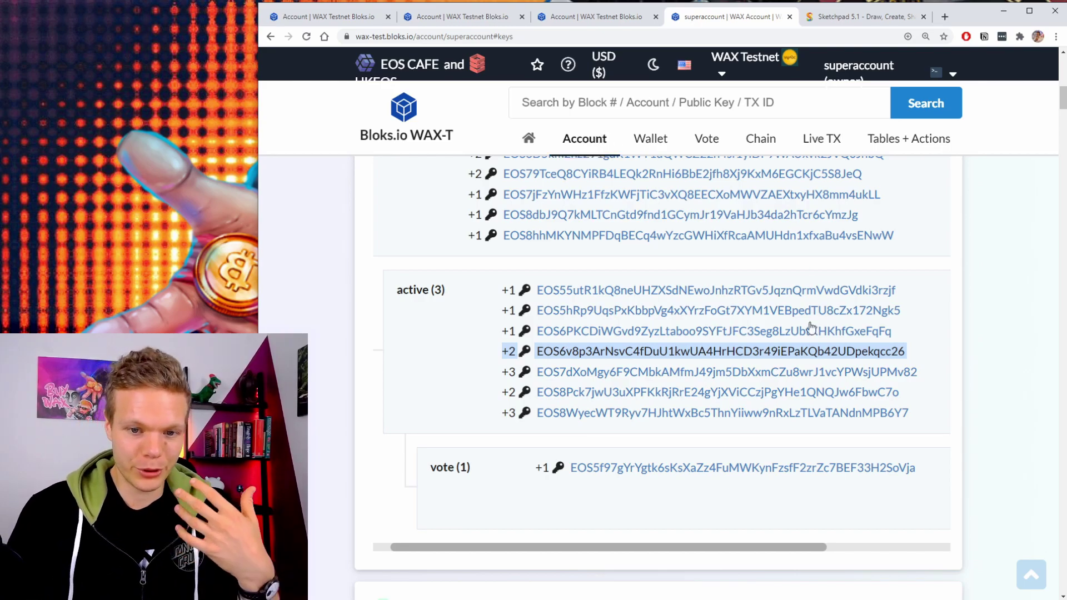
{"action": "left_click", "coordinate": [926, 348]}
{"action": "left_click_drag", "start_coordinate": [926, 348], "coordinate": [536, 332]}
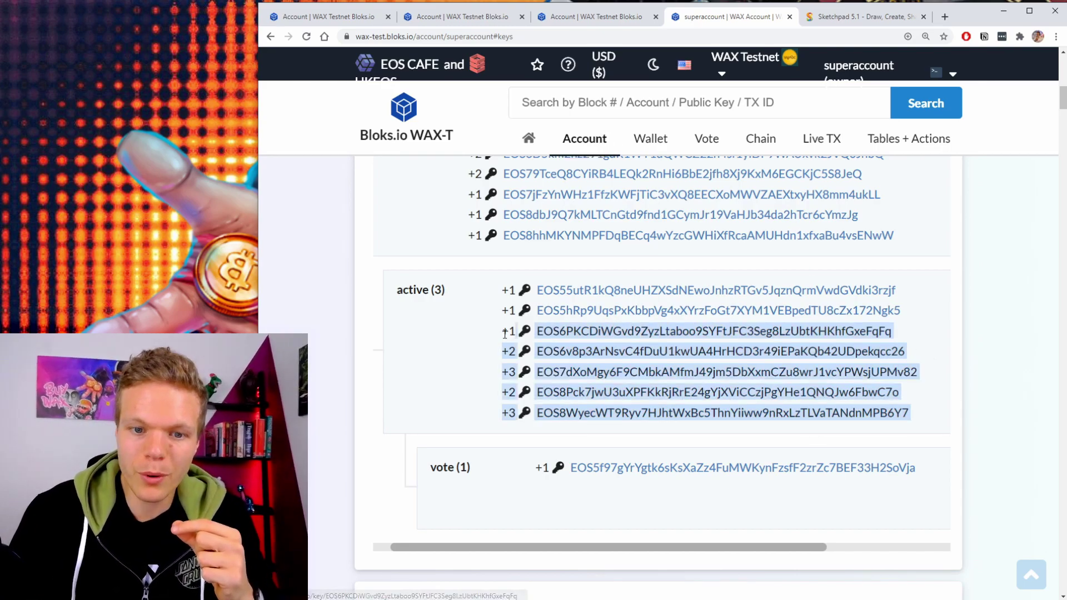
{"action": "triple_click", "coordinate": [861, 334]}
{"action": "left_click_drag", "start_coordinate": [861, 337], "coordinate": [508, 290]}
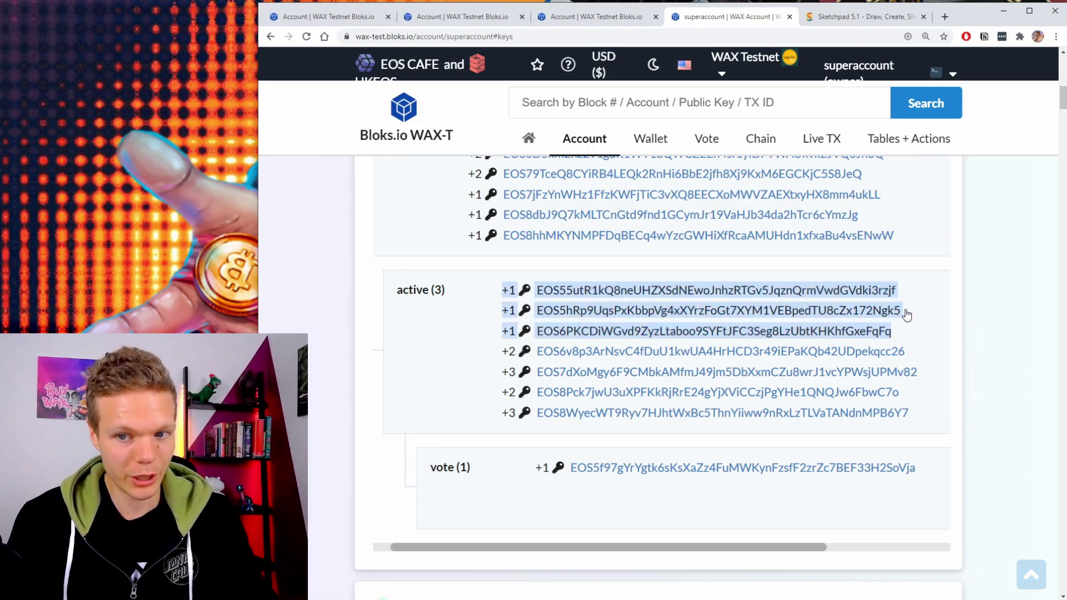
Examine the third weight-1 key of superaccount's active permission as a single signer
{"action": "left_click", "coordinate": [946, 325]}
{"action": "left_click_drag", "start_coordinate": [900, 300], "coordinate": [689, 310]}
{"action": "left_click", "coordinate": [921, 302]}
{"action": "left_click_drag", "start_coordinate": [913, 414], "coordinate": [609, 310]}
{"action": "left_click_drag", "start_coordinate": [905, 328], "coordinate": [531, 333]}
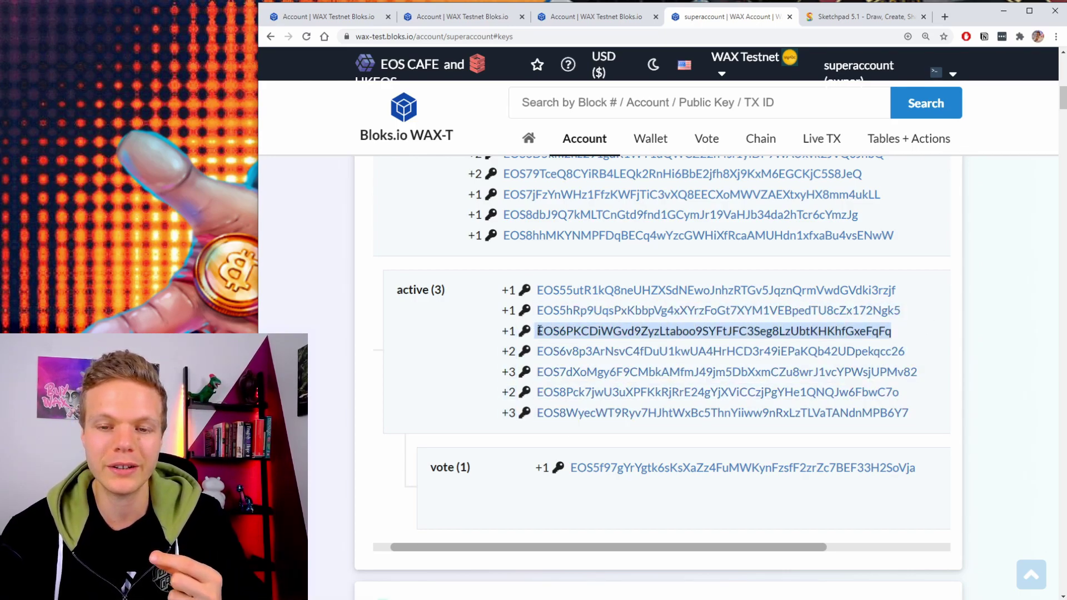
{"action": "left_click", "coordinate": [906, 331]}
{"action": "left_click_drag", "start_coordinate": [908, 330], "coordinate": [500, 332]}
Examine how two and three weight-1 keys combine towards the threshold of superaccount's active permission
{"action": "left_click_drag", "start_coordinate": [905, 333], "coordinate": [505, 314]}
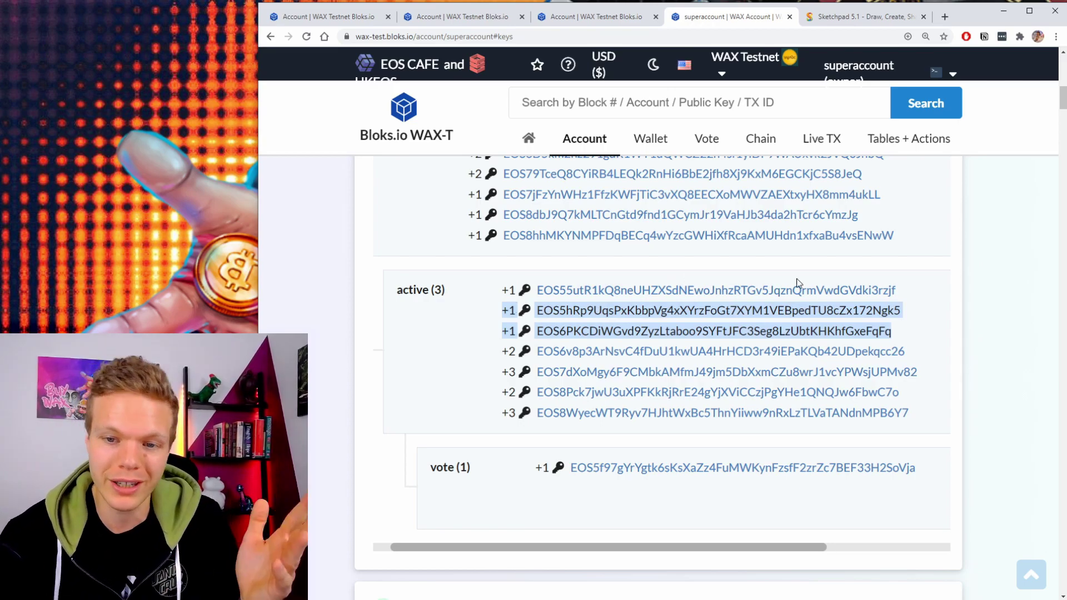
{"action": "left_click_drag", "start_coordinate": [908, 332], "coordinate": [501, 287]}
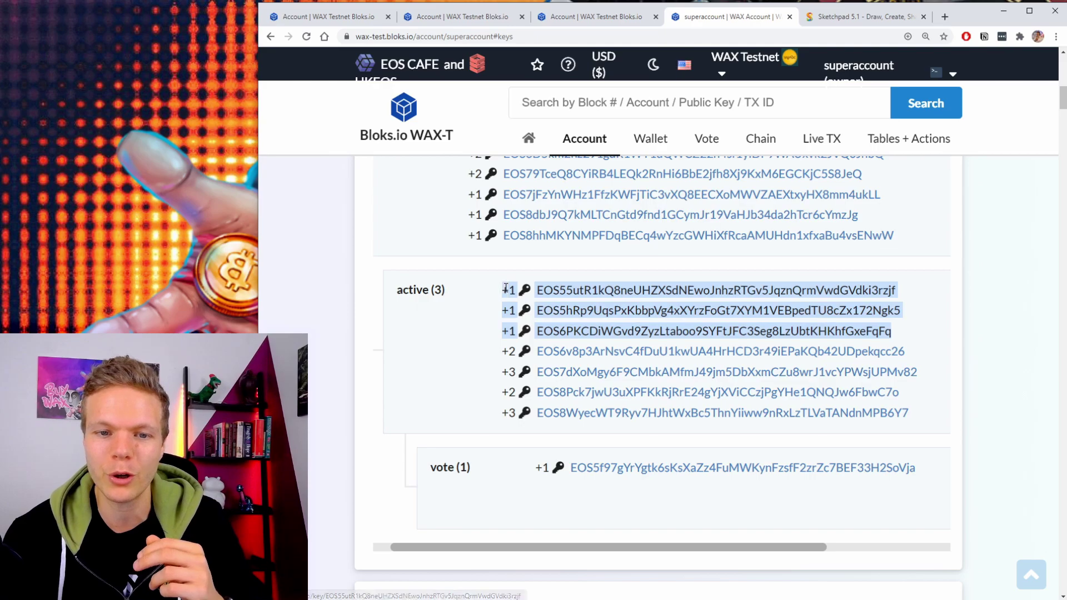
{"action": "left_click", "coordinate": [502, 288]}
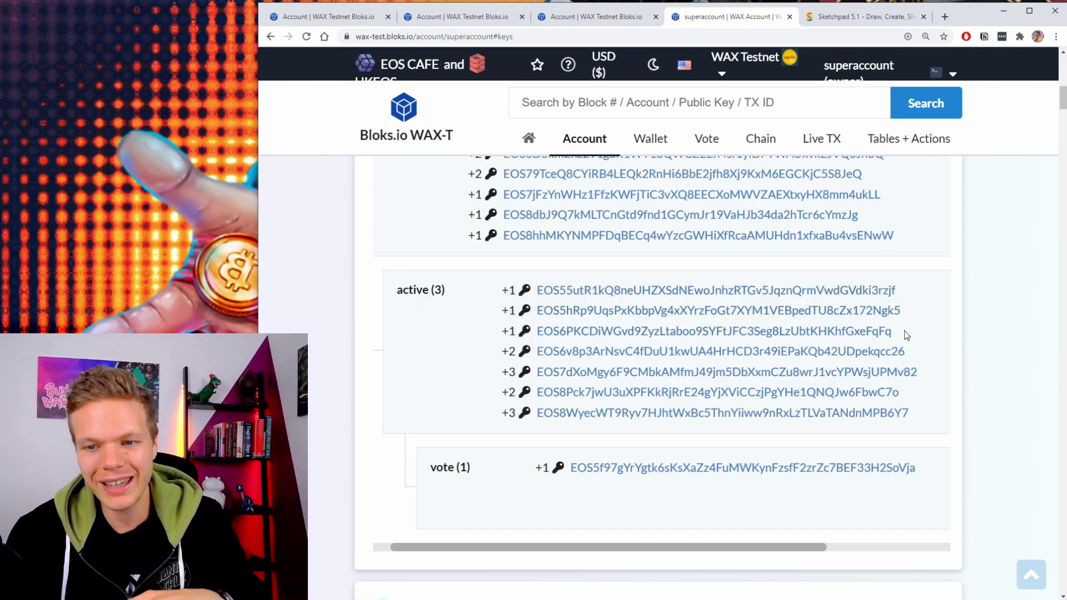
{"action": "left_click_drag", "start_coordinate": [906, 332], "coordinate": [498, 293]}
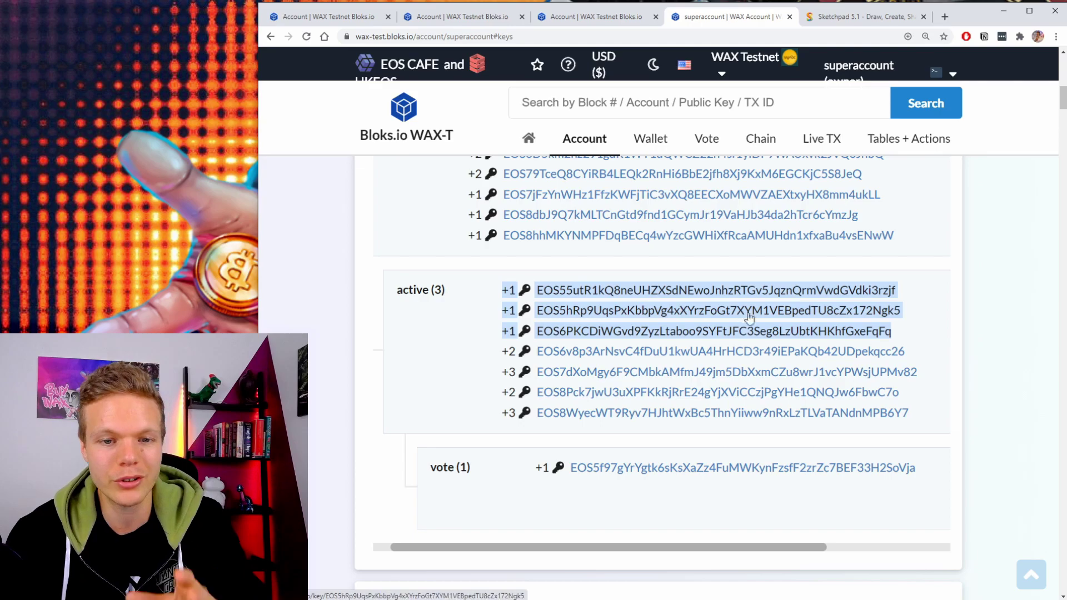
{"action": "left_click", "coordinate": [916, 350]}
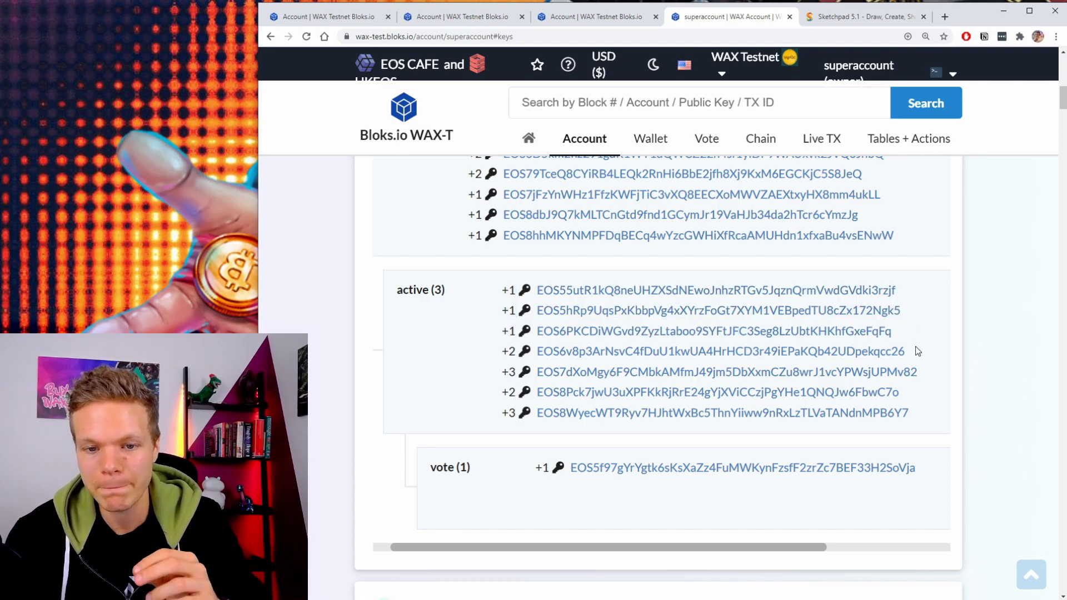
Examine the first weight-2 key together with the adjacent weight-1 key, and the other weight-2 key, under active
{"action": "left_click_drag", "start_coordinate": [914, 352], "coordinate": [503, 351]}
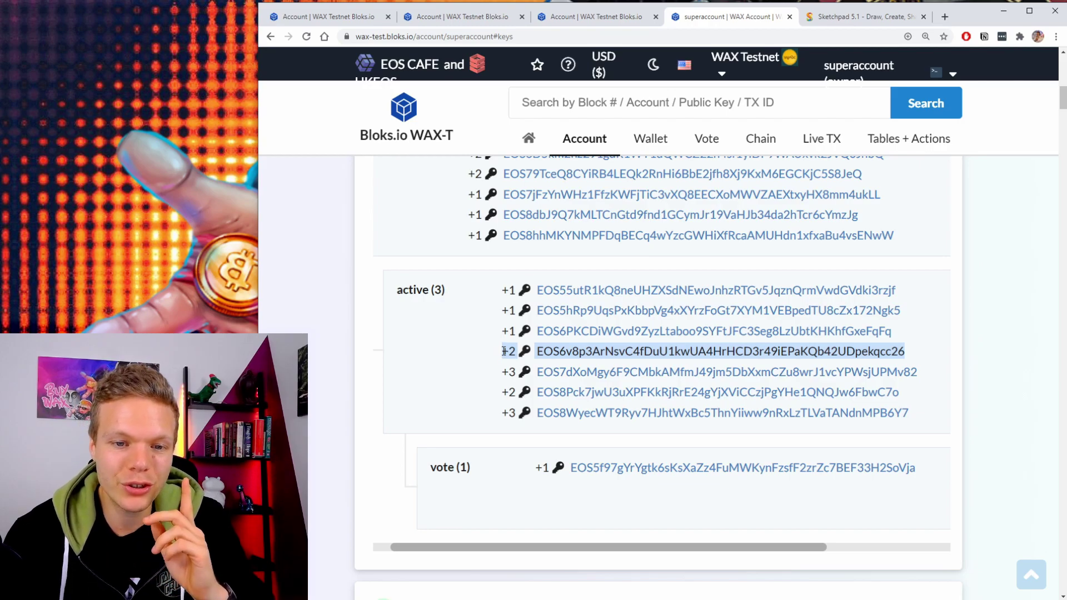
{"action": "left_click_drag", "start_coordinate": [502, 349], "coordinate": [502, 335]}
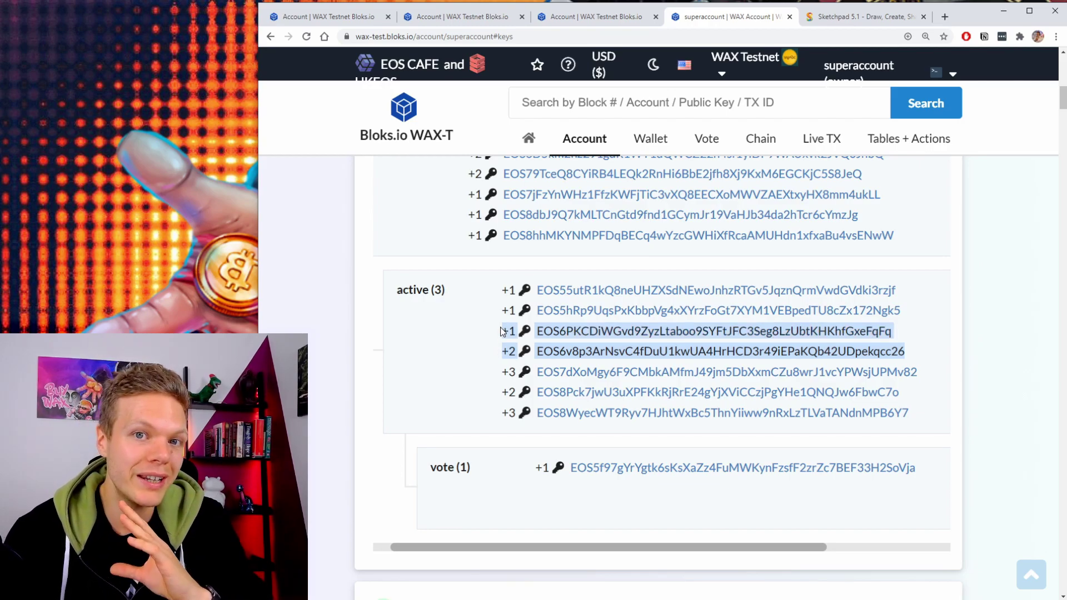
{"action": "left_click_drag", "start_coordinate": [917, 392], "coordinate": [503, 386]}
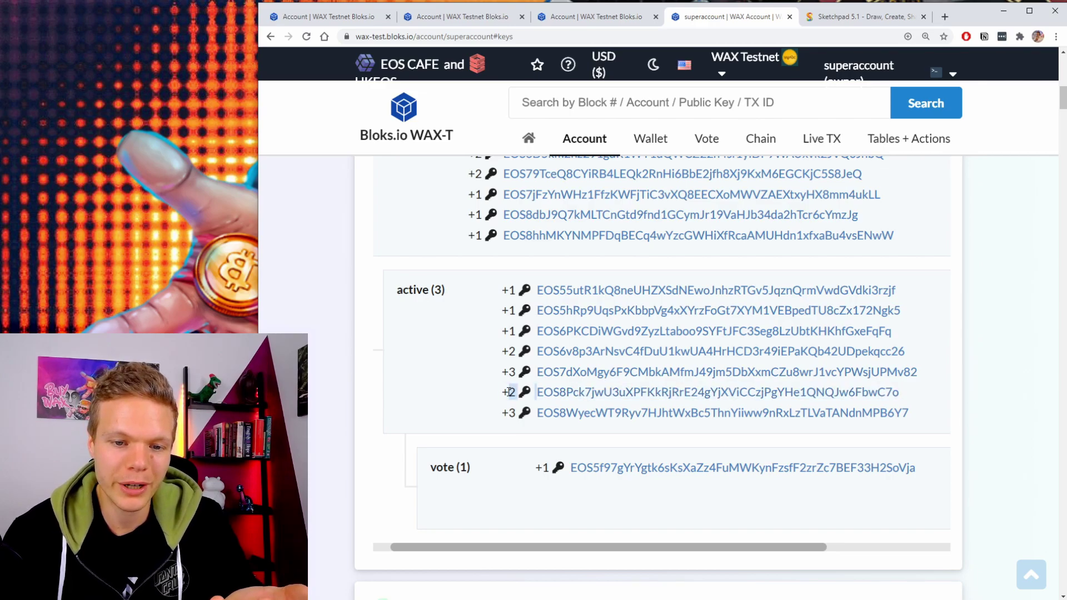
Examine the second weight-2 key and the first weight-3 key of superaccount's active permission
{"action": "left_click_drag", "start_coordinate": [907, 332], "coordinate": [522, 340]}
{"action": "left_click_drag", "start_coordinate": [903, 391], "coordinate": [501, 392]}
{"action": "left_click_drag", "start_coordinate": [958, 416], "coordinate": [965, 350]}
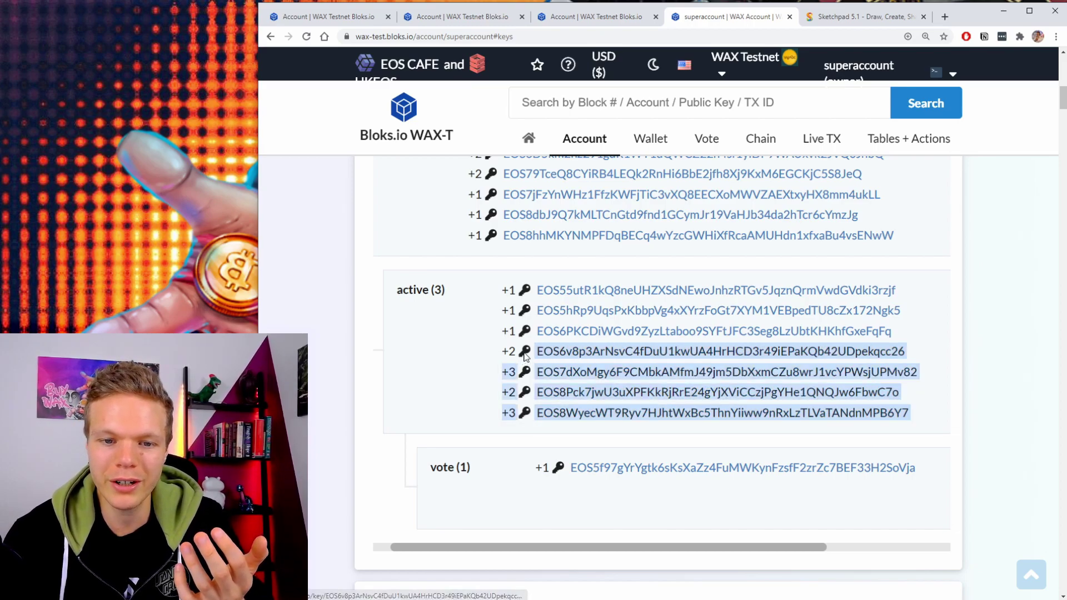
{"action": "left_click", "coordinate": [937, 379]}
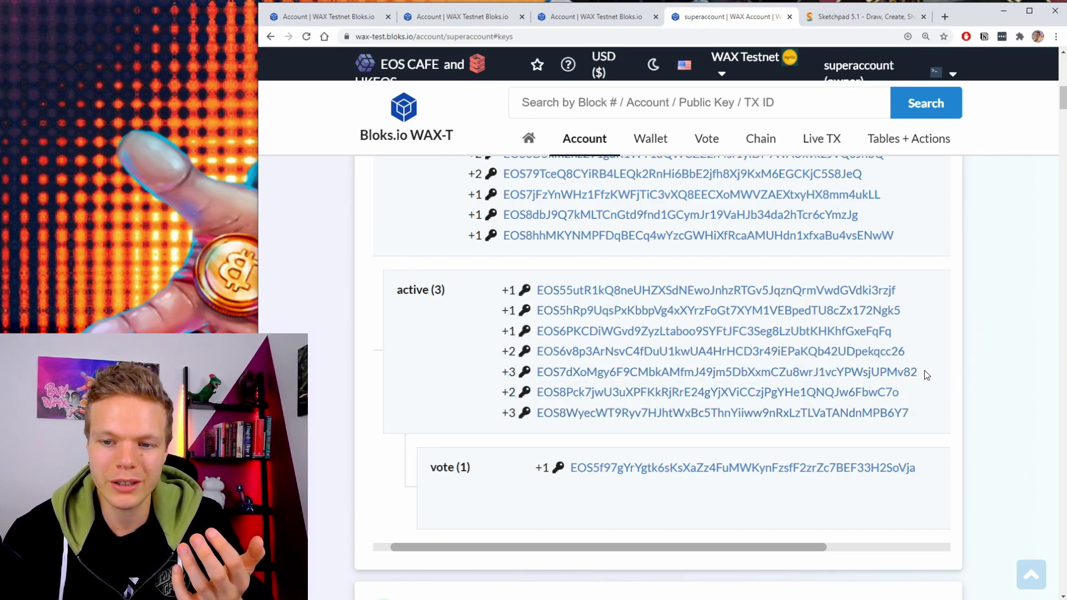
{"action": "left_click_drag", "start_coordinate": [501, 372], "coordinate": [934, 374]}
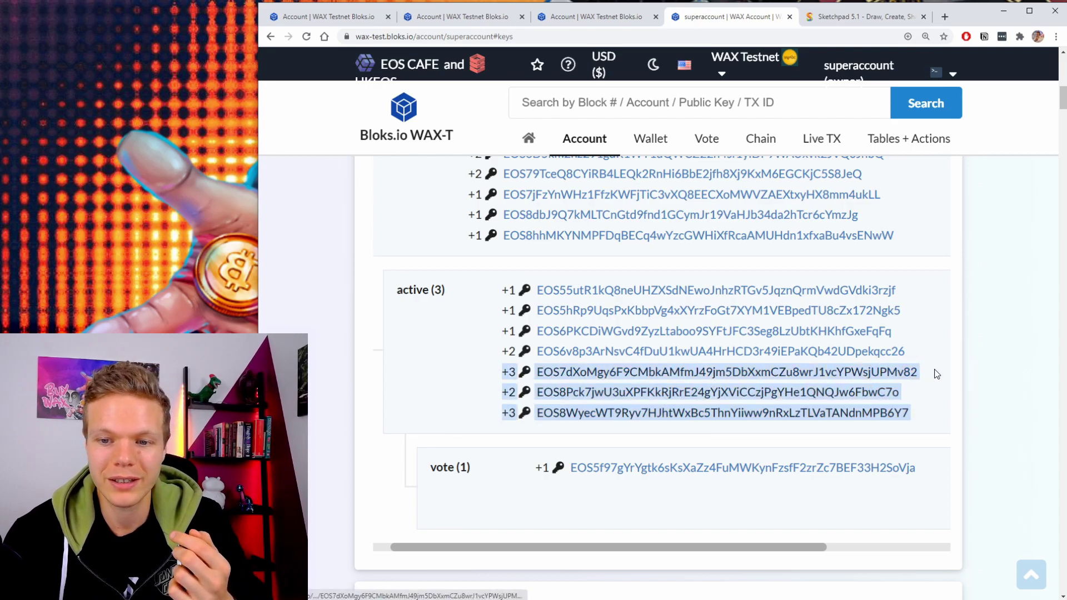
{"action": "left_click", "coordinate": [922, 370]}
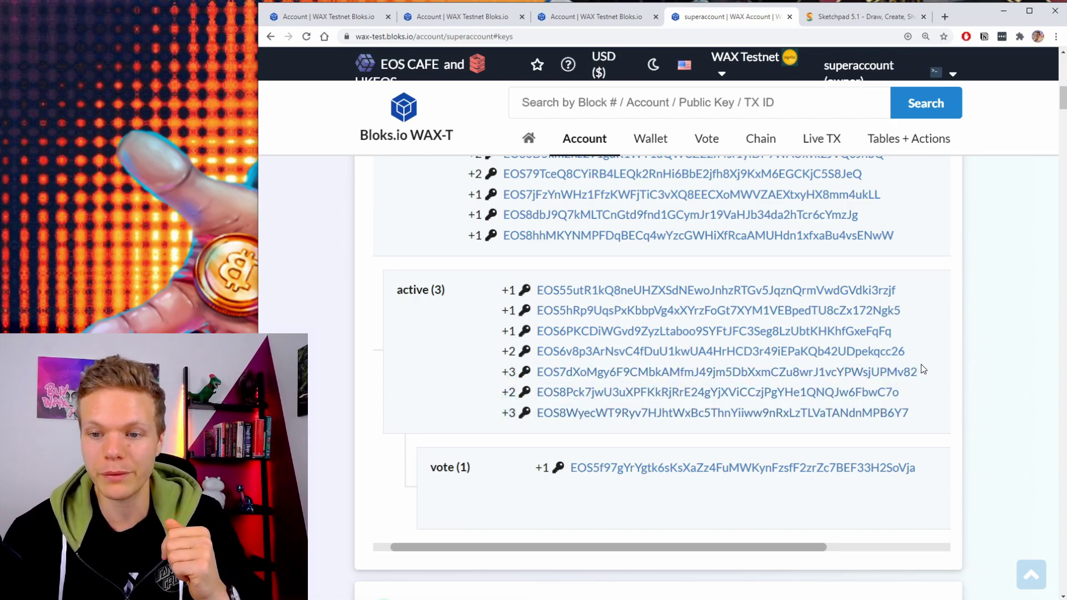
Examine the last weight-3 key of superaccount's active permission as a single signer
{"action": "mouse_move", "coordinate": [911, 413]}
{"action": "left_mouse_down"}
{"action": "mouse_move", "coordinate": [489, 414]}
{"action": "mouse_move", "coordinate": [911, 412]}
{"action": "left_mouse_up"}
{"action": "left_click", "coordinate": [503, 409]}
{"action": "left_click", "coordinate": [922, 408]}
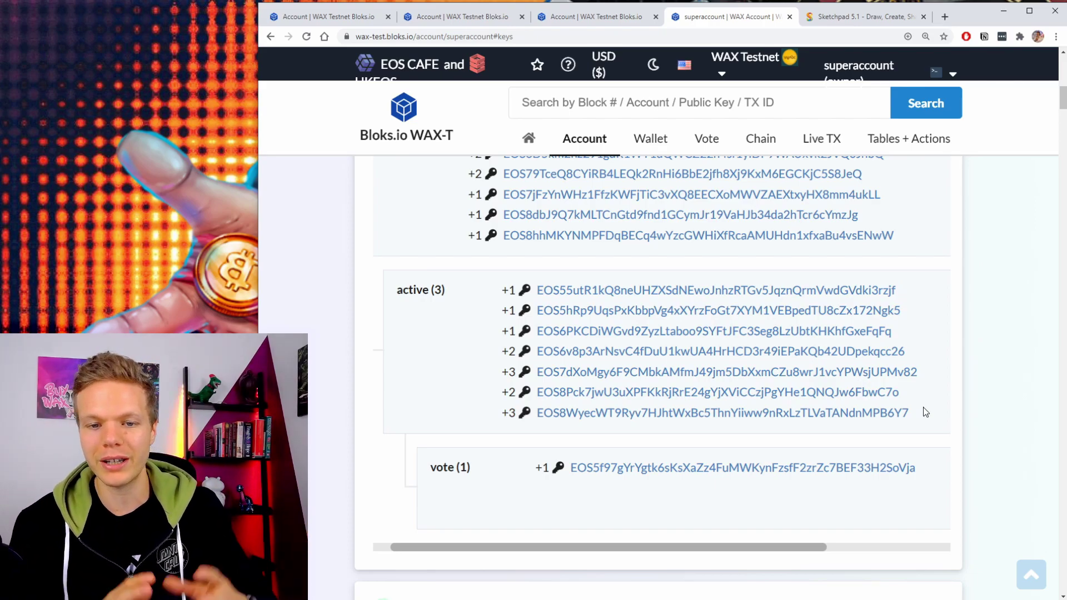
{"action": "left_click_drag", "start_coordinate": [910, 412], "coordinate": [754, 371]}
{"action": "left_click_drag", "start_coordinate": [909, 400], "coordinate": [500, 414]}
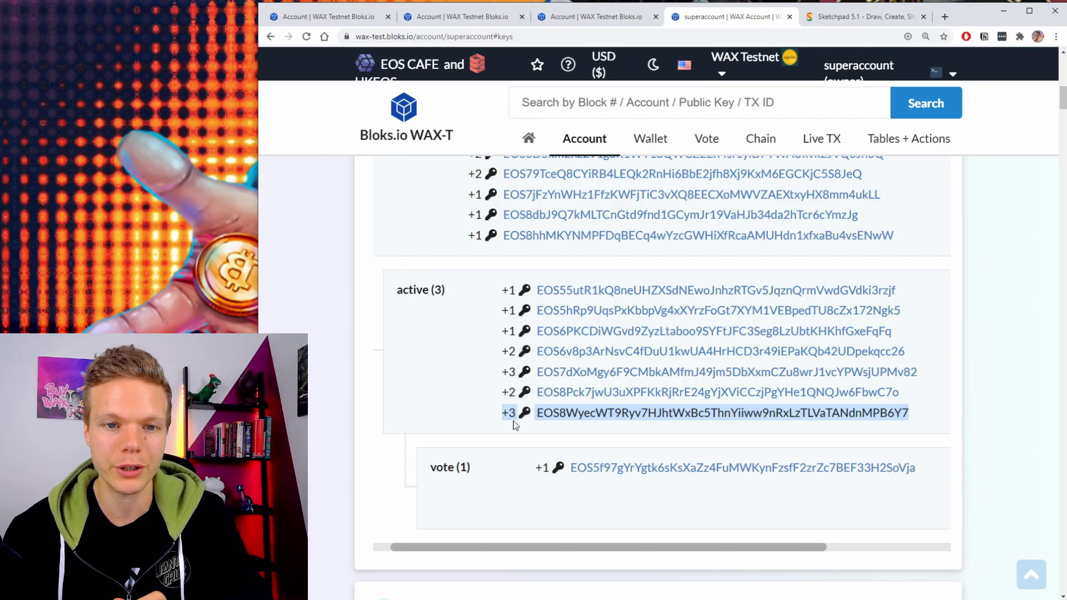
Examine the active permission's threshold together with its full list of weighted keys
{"action": "scroll", "coordinate": [514, 425], "scroll_direction": "up", "scroll_amount": 1}
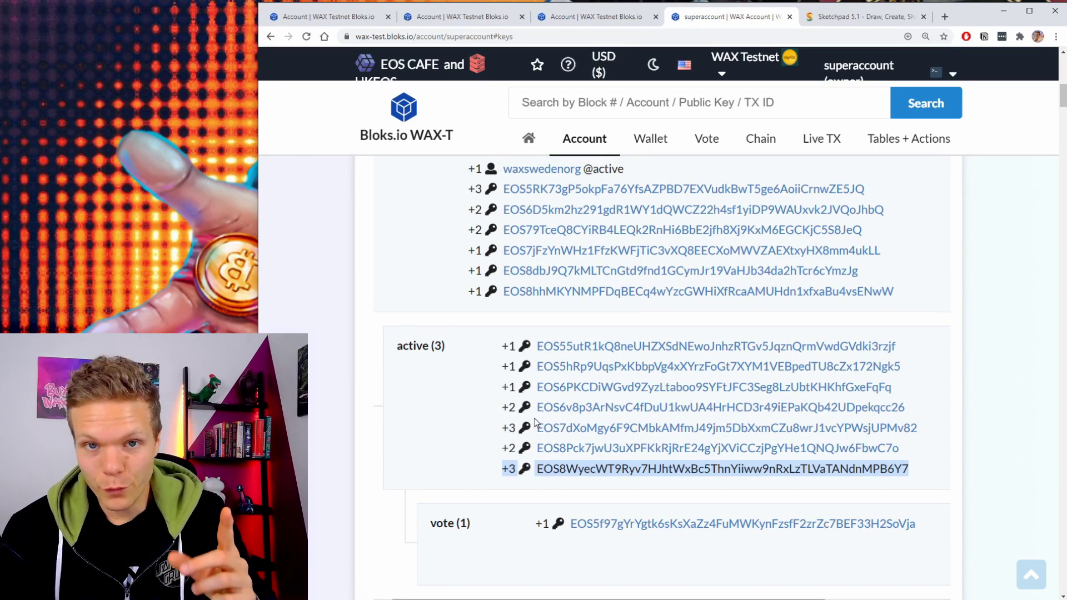
{"action": "left_click_drag", "start_coordinate": [393, 345], "coordinate": [516, 462]}
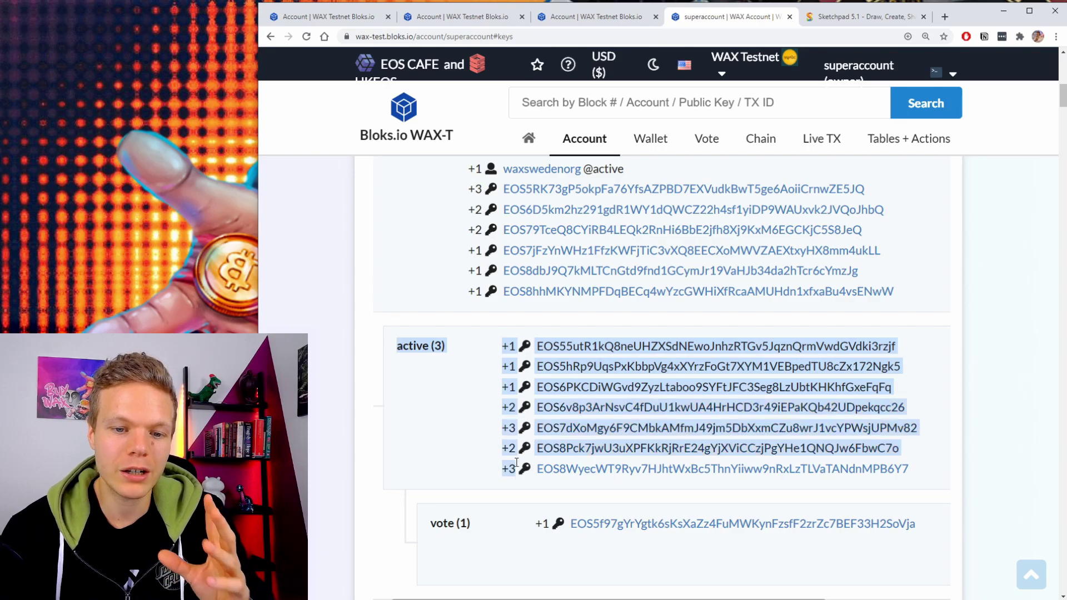
{"action": "left_click", "coordinate": [932, 478]}
{"action": "scroll", "coordinate": [930, 468], "scroll_direction": "up", "scroll_amount": 1}
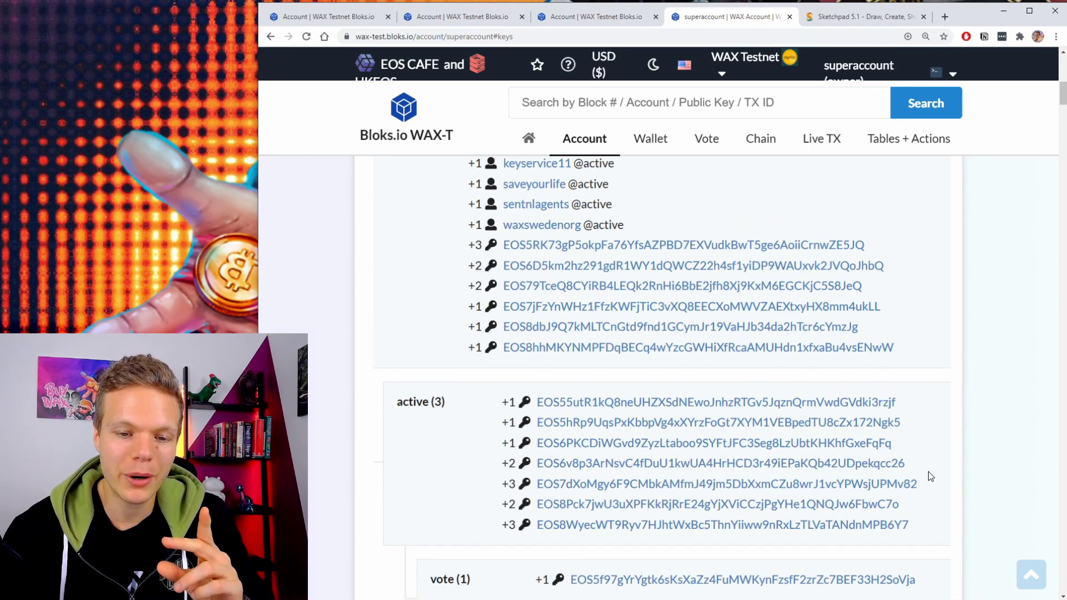
{"action": "scroll", "coordinate": [926, 470], "scroll_direction": "down", "scroll_amount": 2}
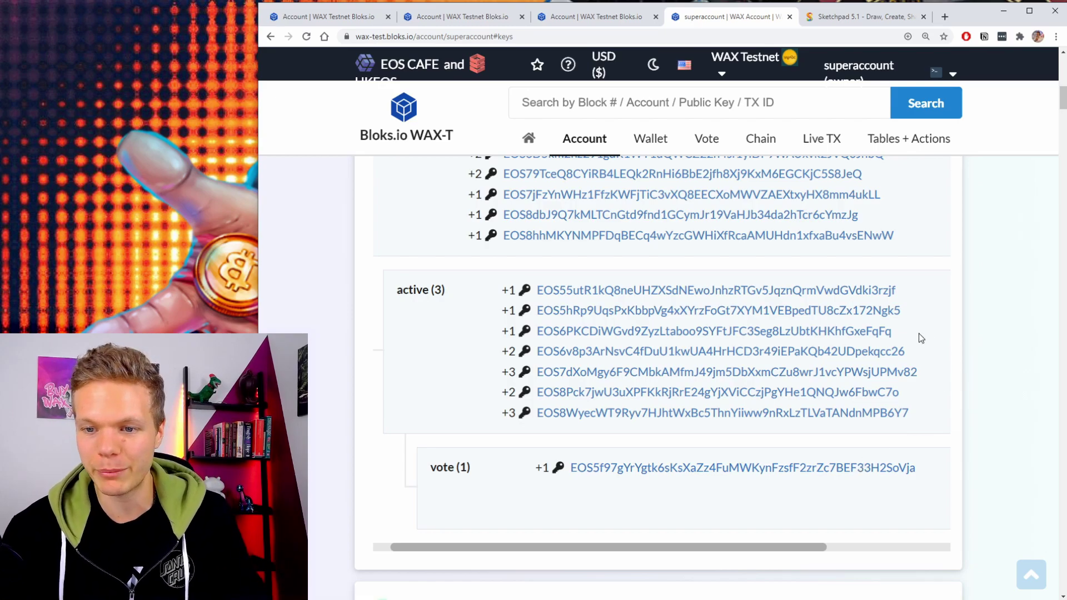
Examine the owner permission's threshold and compare it with the weight of its weight-3 key
{"action": "scroll", "coordinate": [910, 344], "scroll_direction": "up", "scroll_amount": 2}
{"action": "scroll", "coordinate": [809, 422], "scroll_direction": "up", "scroll_amount": 3}
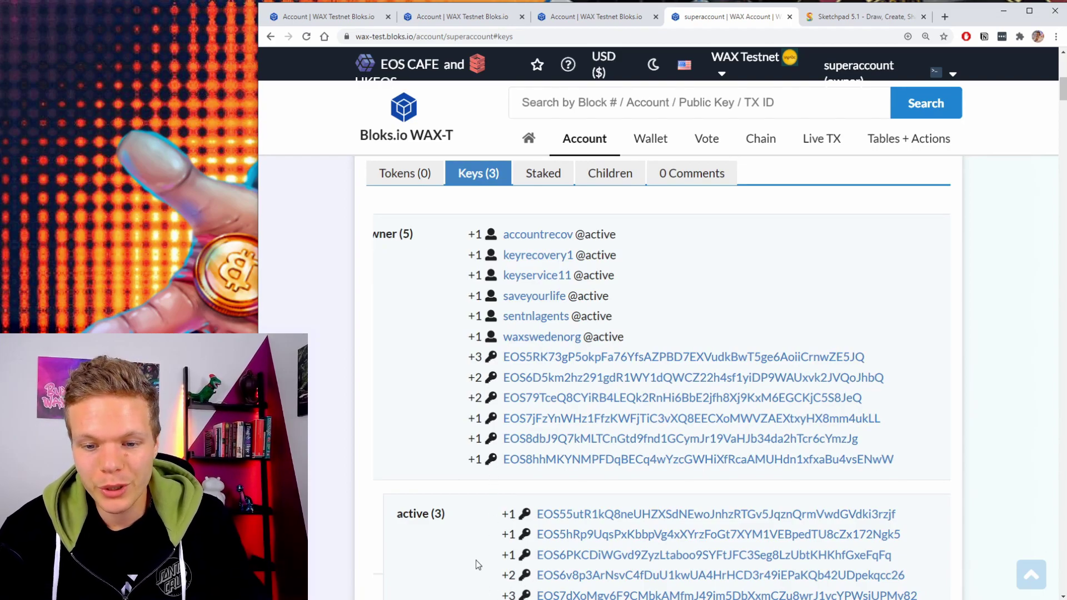
{"action": "scroll", "coordinate": [392, 425], "scroll_direction": "left", "scroll_amount": 1}
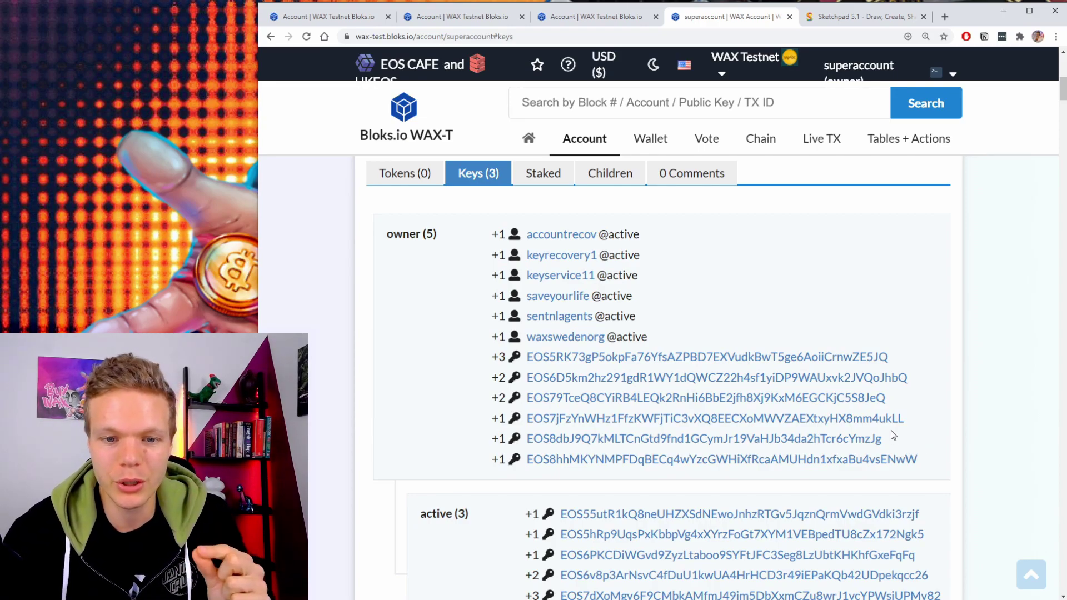
{"action": "left_click_drag", "start_coordinate": [894, 358], "coordinate": [482, 367]}
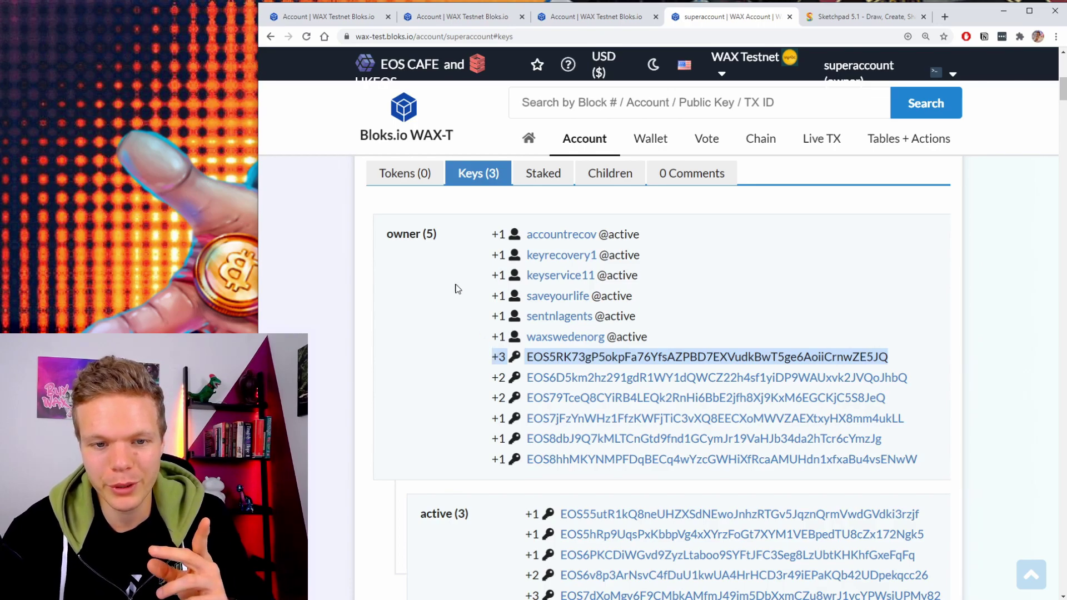
{"action": "triple_click", "coordinate": [429, 234]}
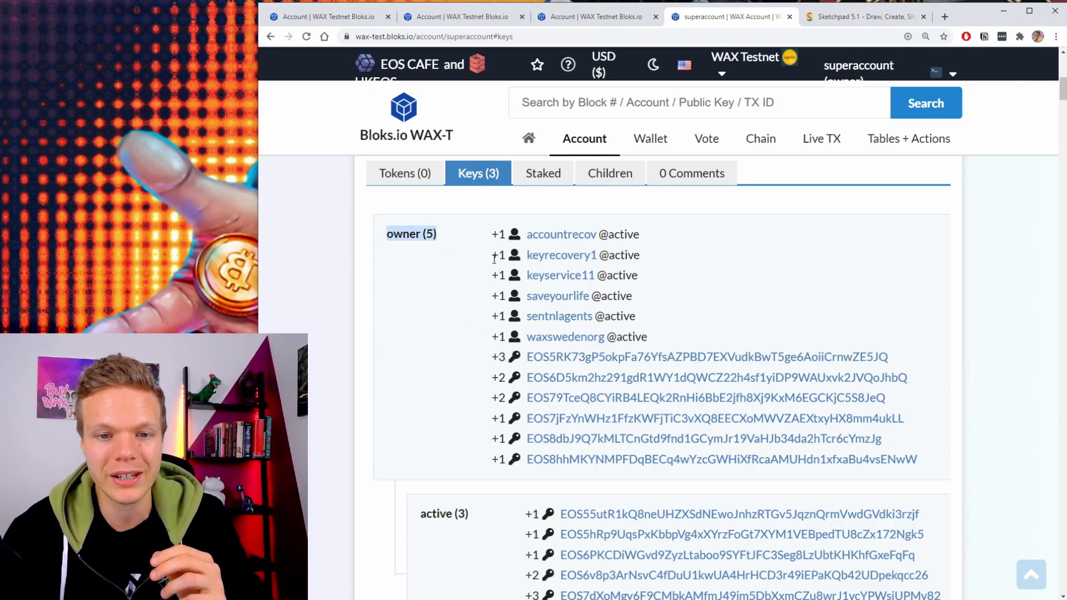
{"action": "mouse_move", "coordinate": [496, 356]}
{"action": "left_mouse_down"}
{"action": "mouse_move", "coordinate": [903, 361]}
{"action": "mouse_move", "coordinate": [880, 353]}
{"action": "mouse_move", "coordinate": [919, 381]}
{"action": "mouse_move", "coordinate": [624, 358]}
{"action": "mouse_move", "coordinate": [485, 370]}
{"action": "left_mouse_up"}
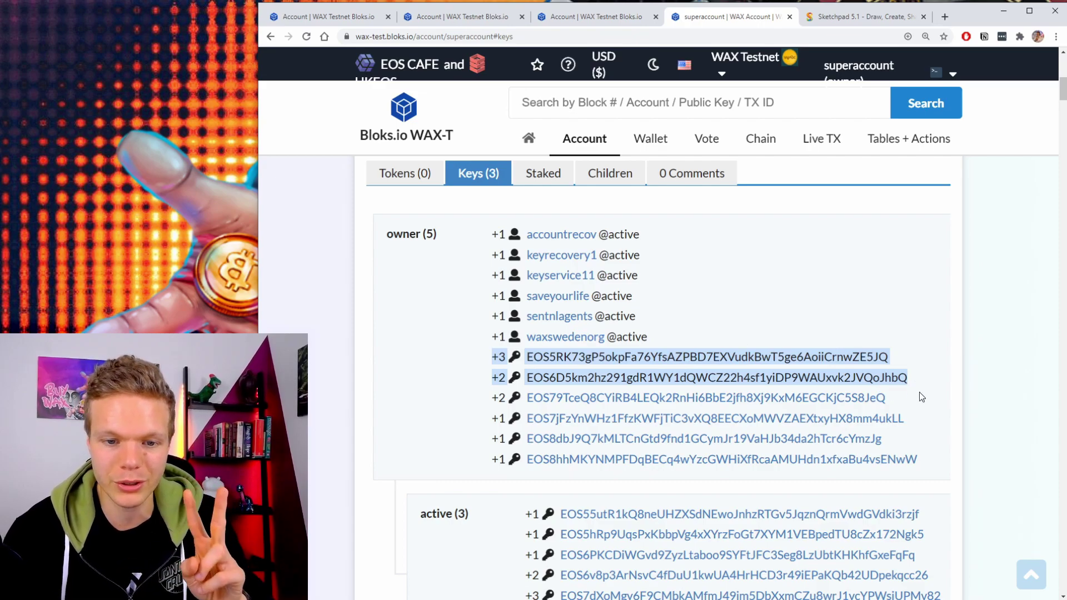
Examine how the weight-3, weight-2 and weight-1 keys combine towards the owner permission's threshold
{"action": "left_click_drag", "start_coordinate": [902, 356], "coordinate": [919, 415]}
{"action": "left_click_drag", "start_coordinate": [944, 460], "coordinate": [484, 415]}
{"action": "left_click_drag", "start_coordinate": [924, 428], "coordinate": [488, 418]}
{"action": "left_click_drag", "start_coordinate": [486, 356], "coordinate": [908, 361]}
{"action": "left_click", "coordinate": [919, 360]}
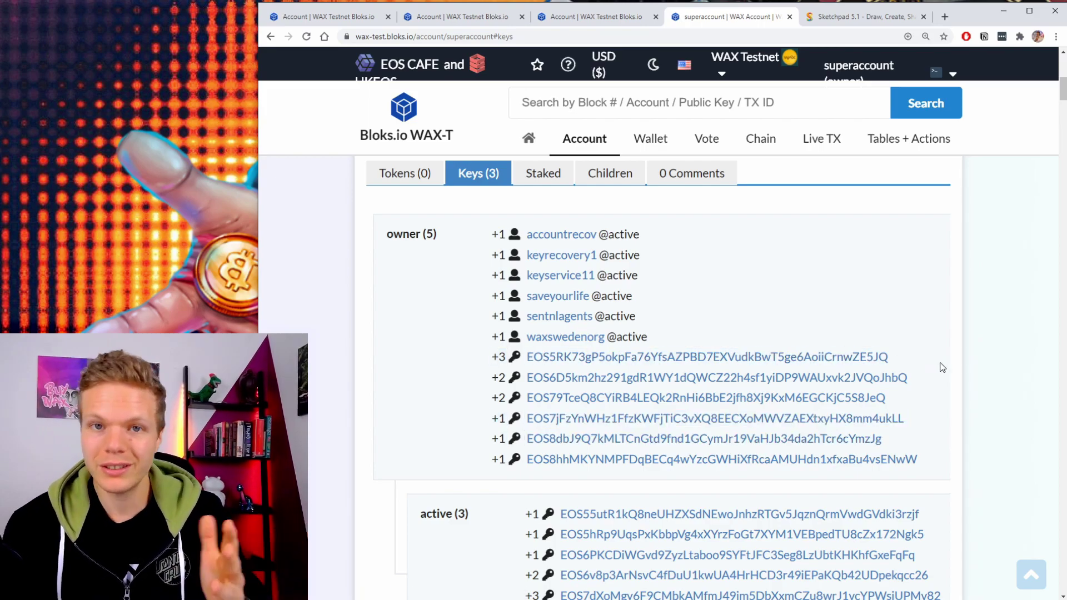
Examine the owner permission's weight-3 key on its own and together with the first weight-2 key
{"action": "triple_click", "coordinate": [497, 356]}
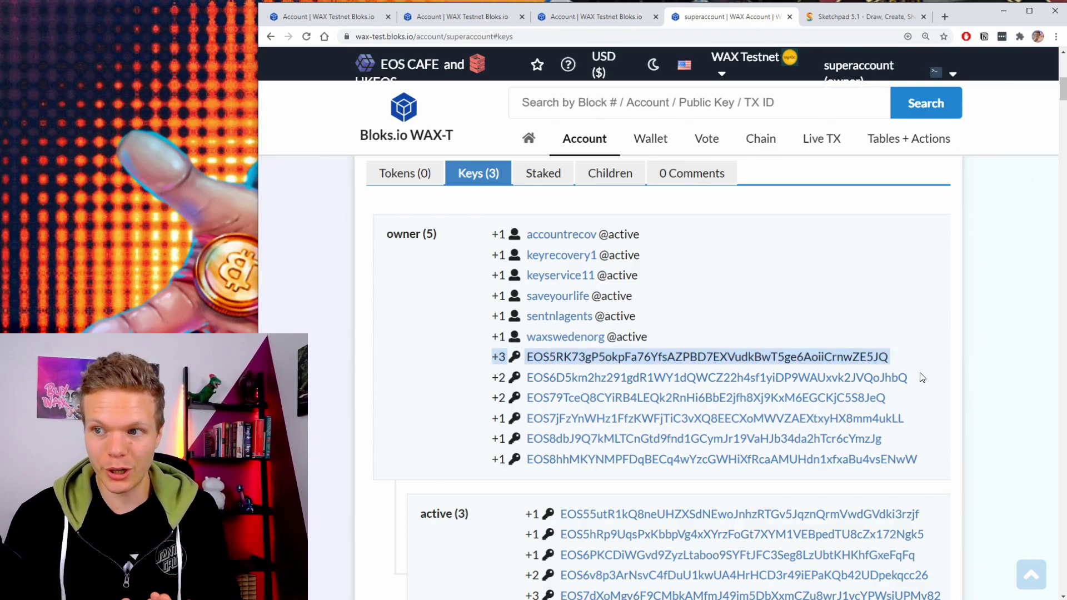
{"action": "left_click_drag", "start_coordinate": [914, 358], "coordinate": [490, 363]}
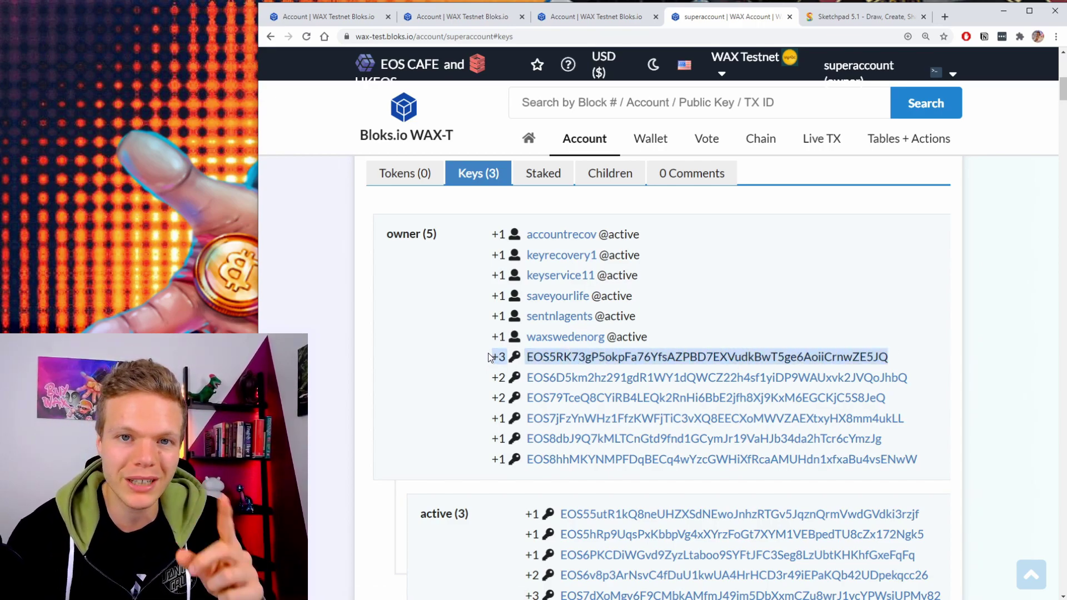
{"action": "left_click_drag", "start_coordinate": [916, 378], "coordinate": [490, 359]}
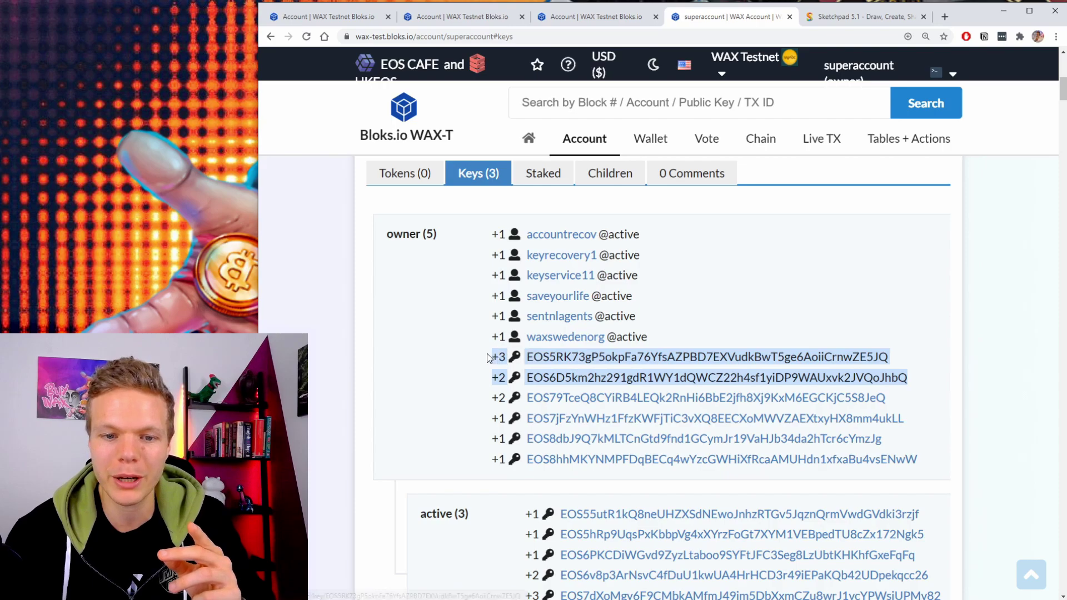
{"action": "left_click", "coordinate": [919, 375]}
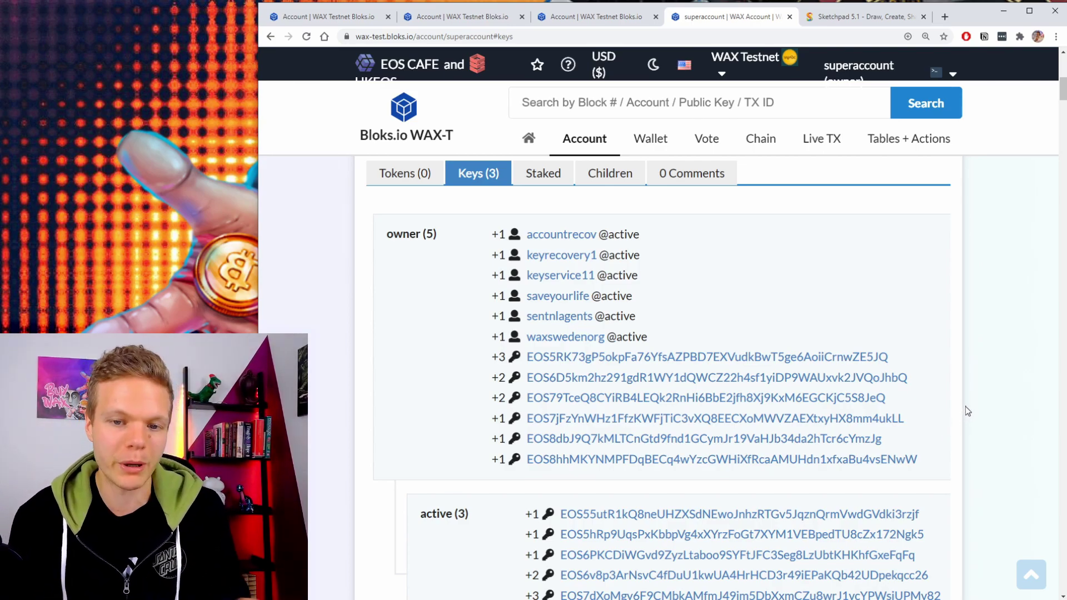
Contrast the owner permission's public keys with the weight-1 accounts listed above them
{"action": "left_click_drag", "start_coordinate": [936, 476], "coordinate": [486, 365]}
{"action": "left_click", "coordinate": [490, 365]}
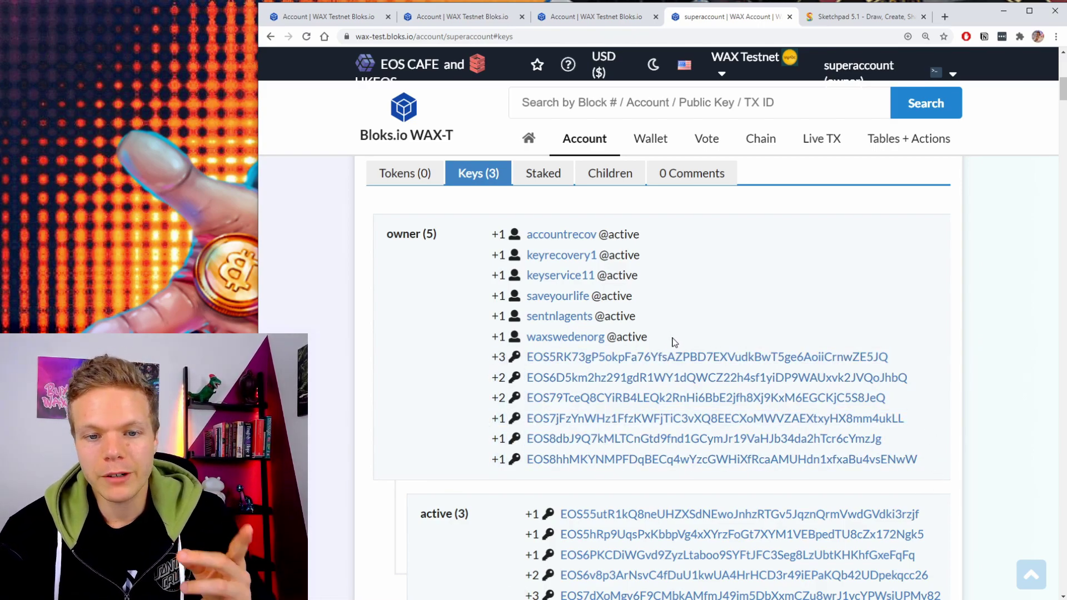
{"action": "left_click_drag", "start_coordinate": [669, 338], "coordinate": [488, 247]}
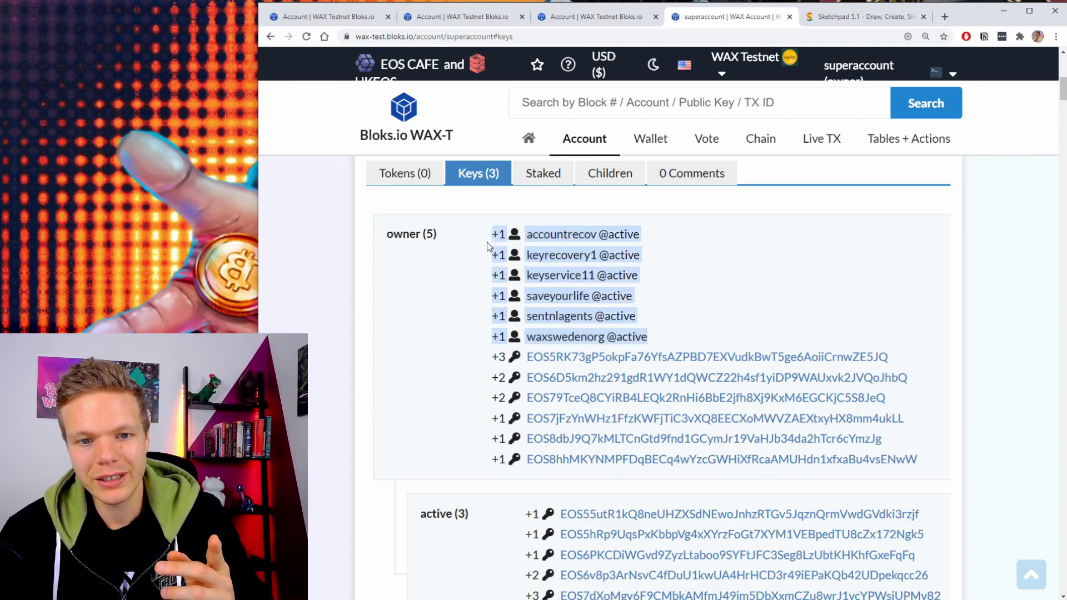
{"action": "left_click", "coordinate": [672, 287]}
{"action": "left_click_drag", "start_coordinate": [658, 342], "coordinate": [489, 294]}
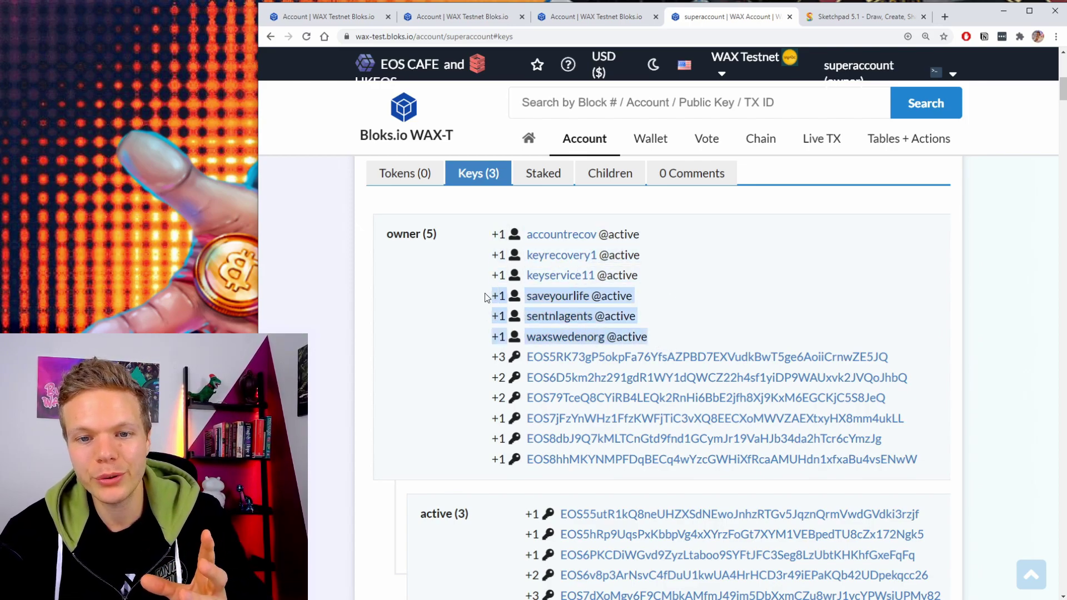
{"action": "left_click", "coordinate": [633, 303]}
{"action": "double_click", "coordinate": [633, 303]}
{"action": "left_click", "coordinate": [639, 300]}
{"action": "left_click_drag", "start_coordinate": [640, 299], "coordinate": [584, 297]}
Examine how the first three weight-1 accounts and a weight-2 key add up towards the owner threshold
{"action": "left_click_drag", "start_coordinate": [387, 234], "coordinate": [415, 235]}
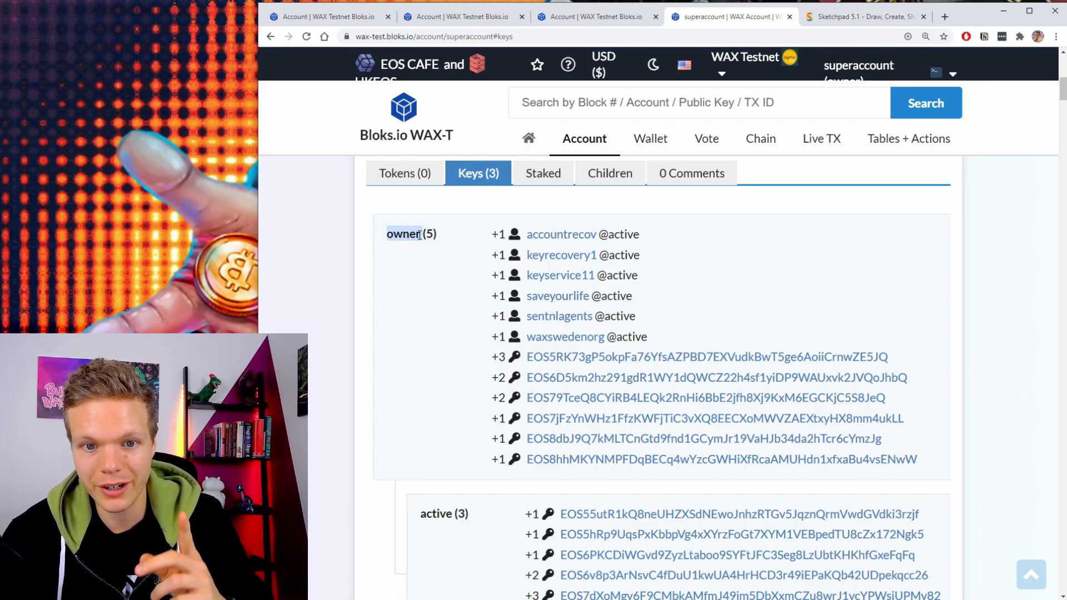
{"action": "left_click", "coordinate": [494, 237]}
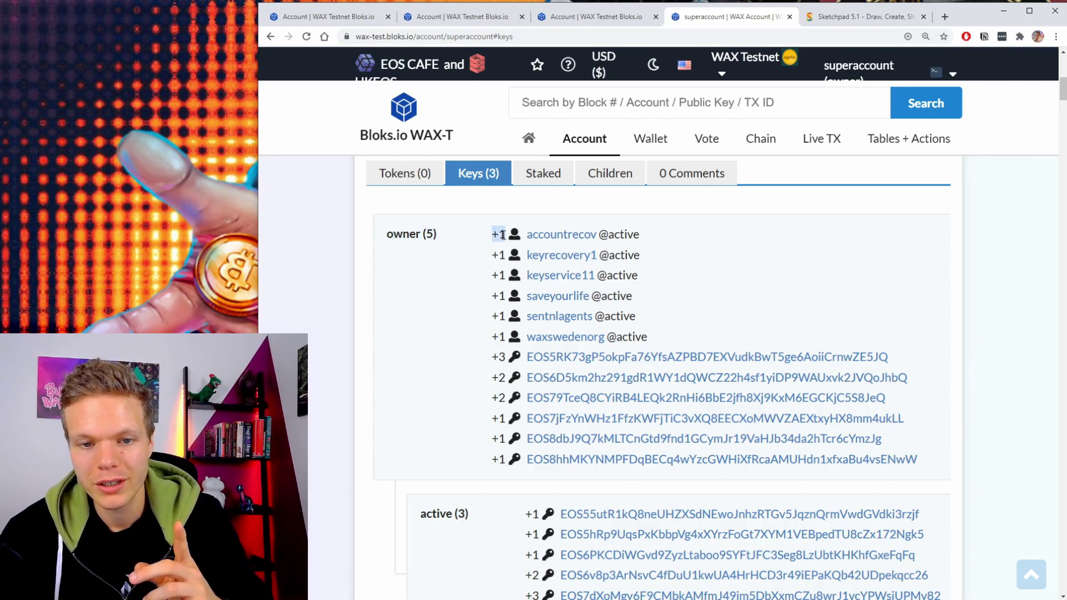
{"action": "left_click", "coordinate": [503, 235]}
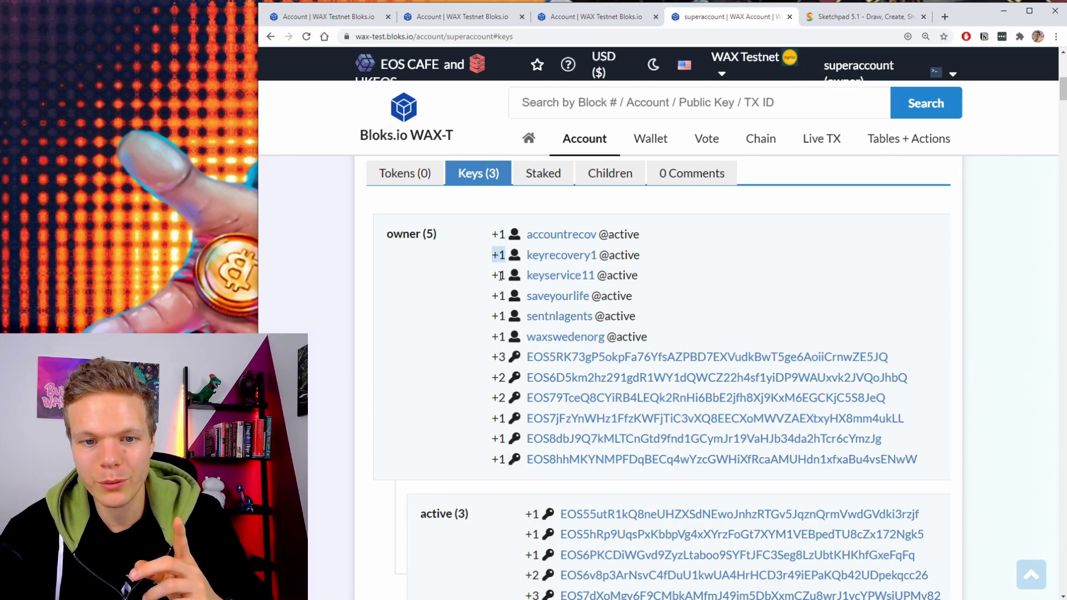
{"action": "left_click_drag", "start_coordinate": [656, 278], "coordinate": [486, 243]}
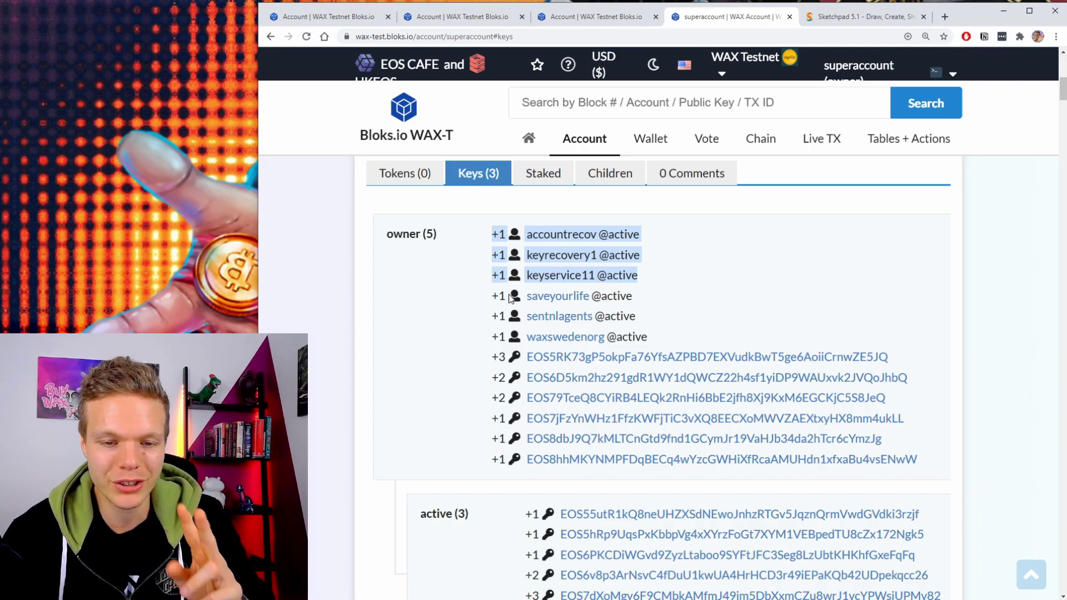
{"action": "left_click_drag", "start_coordinate": [655, 321], "coordinate": [487, 245]}
{"action": "left_click", "coordinate": [645, 280]}
{"action": "left_click_drag", "start_coordinate": [644, 281], "coordinate": [487, 233]}
{"action": "left_click_drag", "start_coordinate": [909, 389], "coordinate": [491, 377]}
{"action": "left_click", "coordinate": [691, 317]}
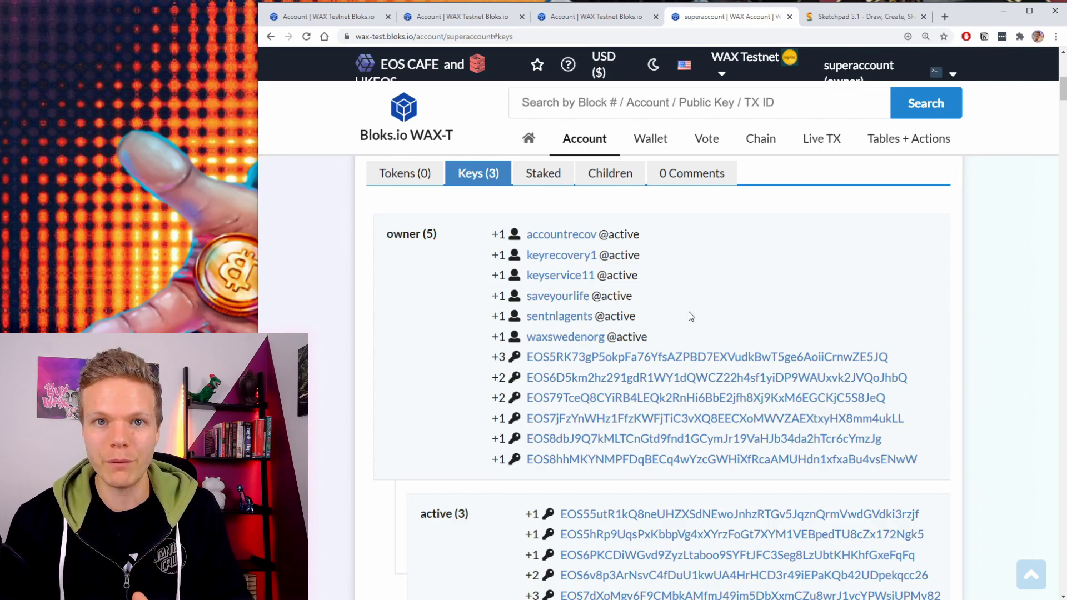
Examine the superaccount name on the account page and the six accounts authorised under its owner permission
{"action": "scroll", "coordinate": [667, 261], "scroll_direction": "up", "scroll_amount": 10}
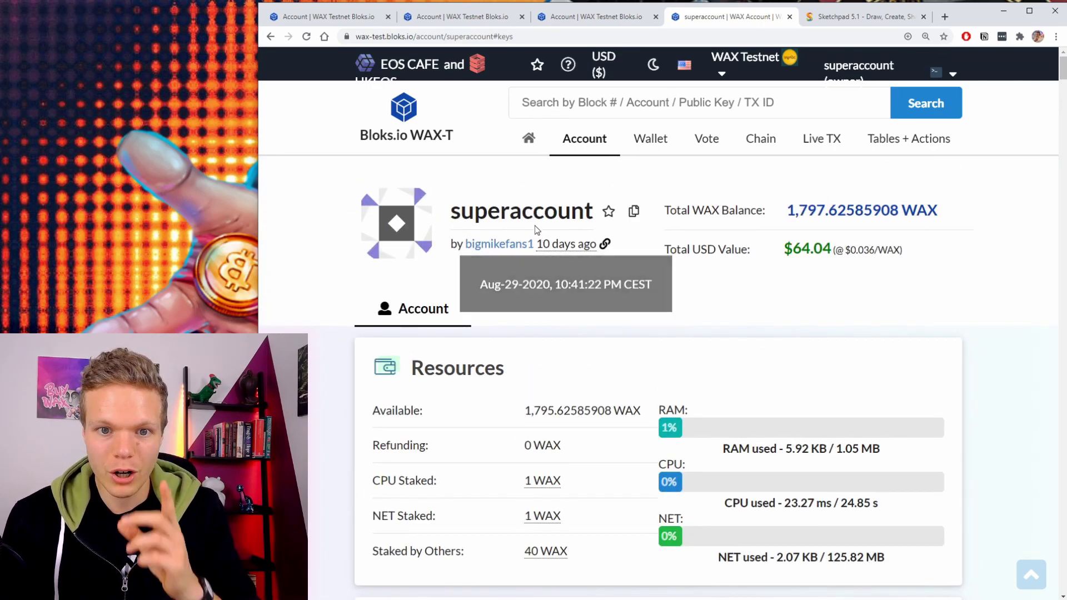
{"action": "double_click", "coordinate": [518, 209]}
{"action": "left_click", "coordinate": [534, 209]}
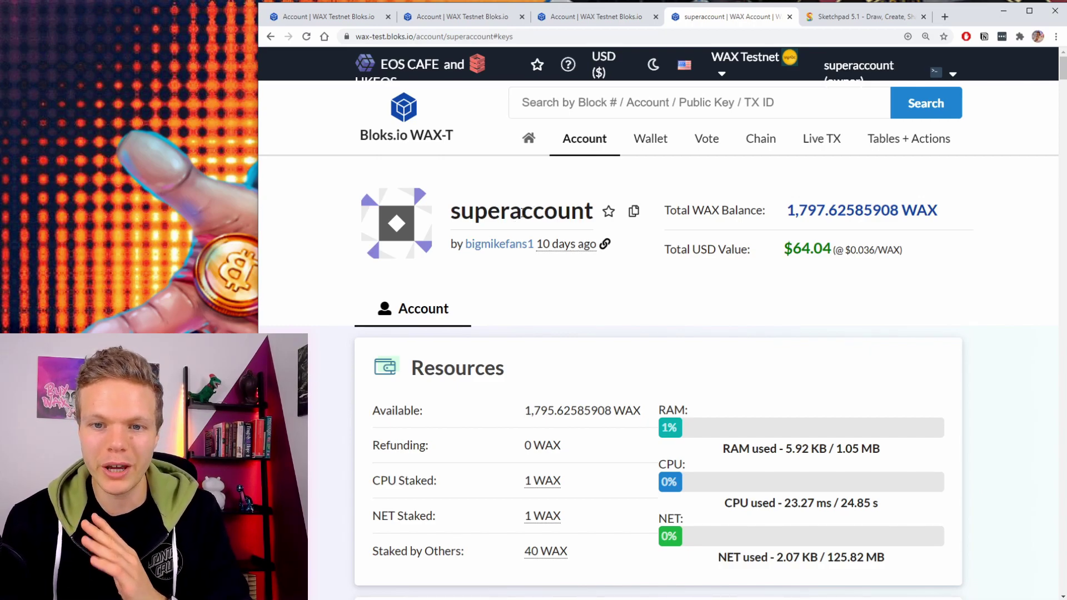
{"action": "double_click", "coordinate": [522, 211]}
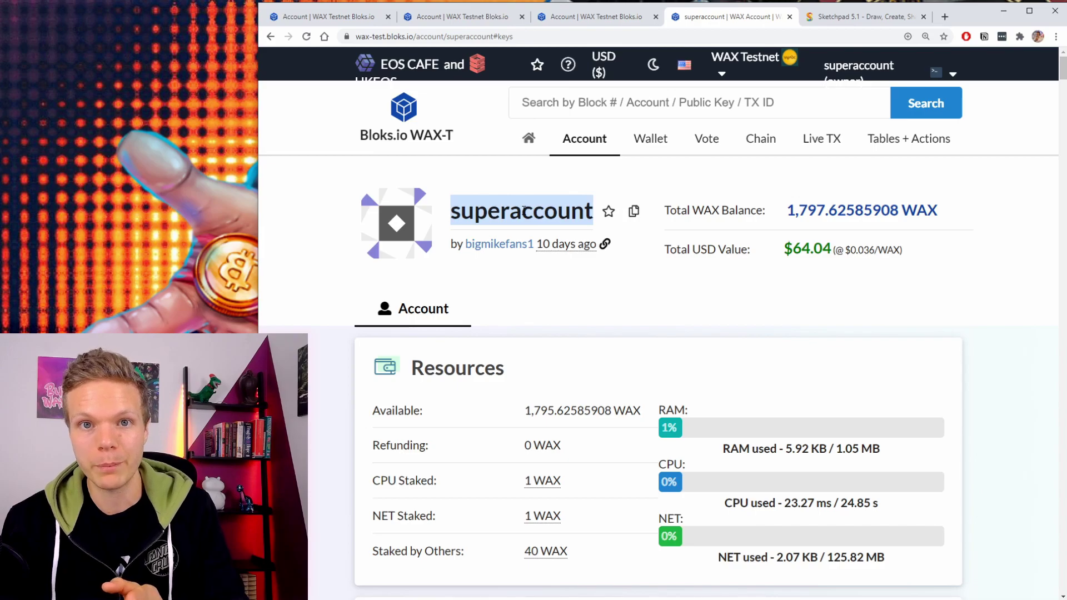
{"action": "scroll", "coordinate": [532, 219], "scroll_direction": "down", "scroll_amount": 10}
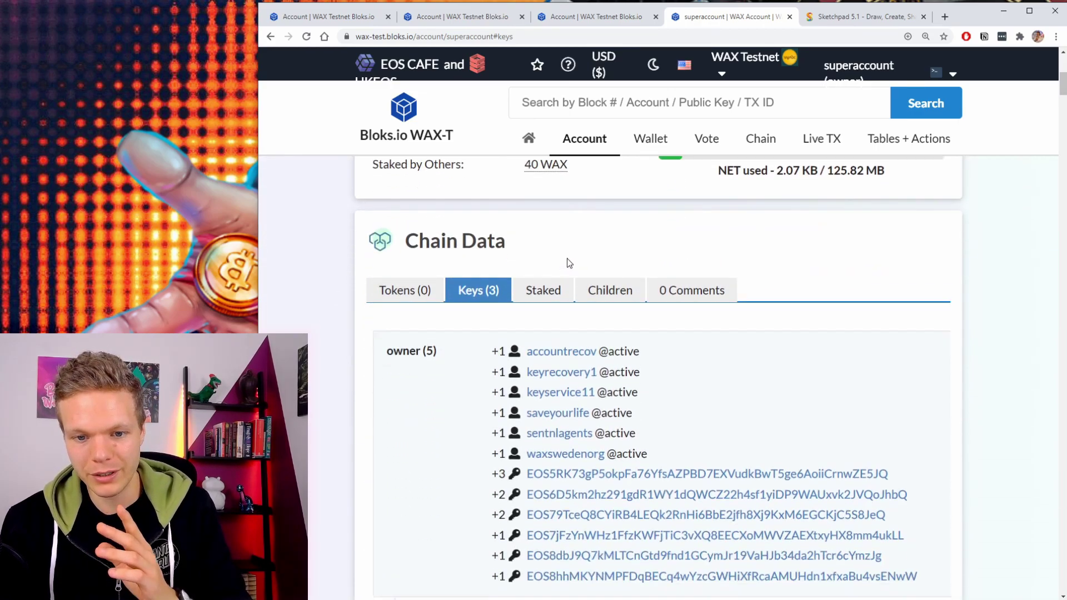
{"action": "mouse_move", "coordinate": [654, 336]}
{"action": "left_mouse_down"}
{"action": "mouse_move", "coordinate": [584, 311]}
{"action": "mouse_move", "coordinate": [550, 239]}
{"action": "left_mouse_up"}
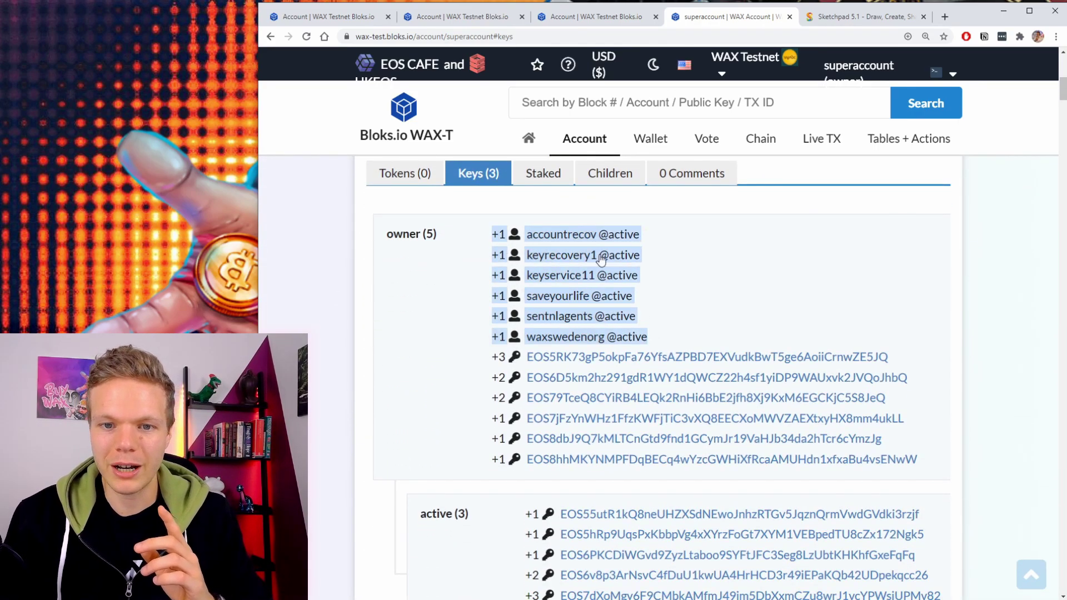
Switch to Sketchpad and circle the owner (5) label in pink with the Calligraphy brush, undoing the first stroke
{"action": "left_click", "coordinate": [858, 17]}
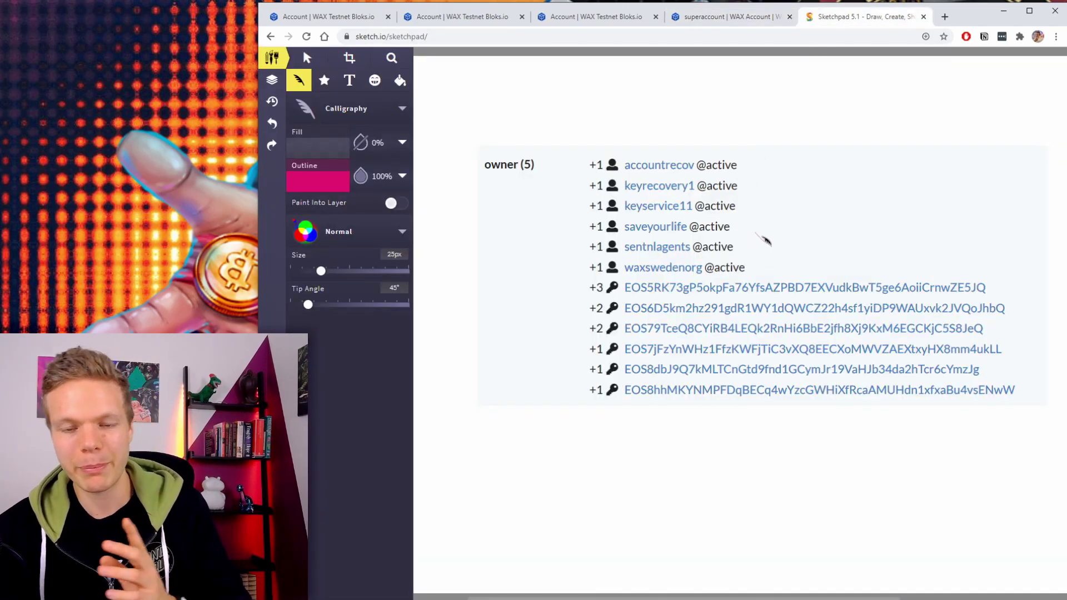
{"action": "mouse_move", "coordinate": [555, 160]}
{"action": "left_mouse_down"}
{"action": "mouse_move", "coordinate": [522, 182]}
{"action": "mouse_move", "coordinate": [550, 191]}
{"action": "mouse_move", "coordinate": [561, 178]}
{"action": "left_mouse_up"}
{"action": "key", "text": "ctrl+z"}
{"action": "mouse_move", "coordinate": [550, 142]}
{"action": "left_mouse_down"}
{"action": "mouse_move", "coordinate": [538, 140]}
{"action": "mouse_move", "coordinate": [548, 164]}
{"action": "left_mouse_up"}
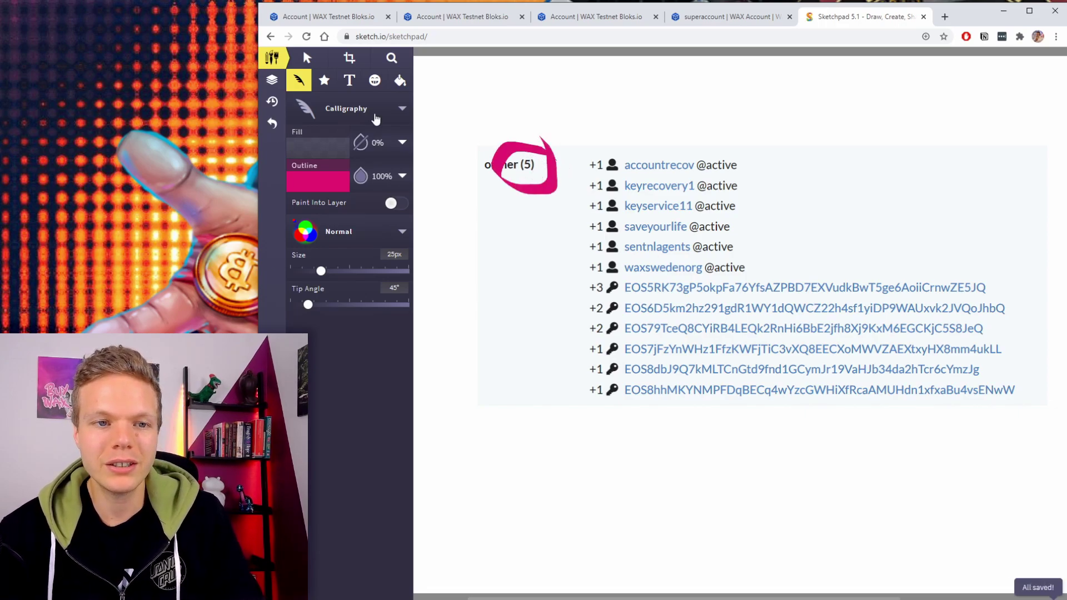
Switch to the Pencil brush, undo the thick calligraphy circle and draw a thin circle around owner (5)
{"action": "left_click", "coordinate": [300, 84]}
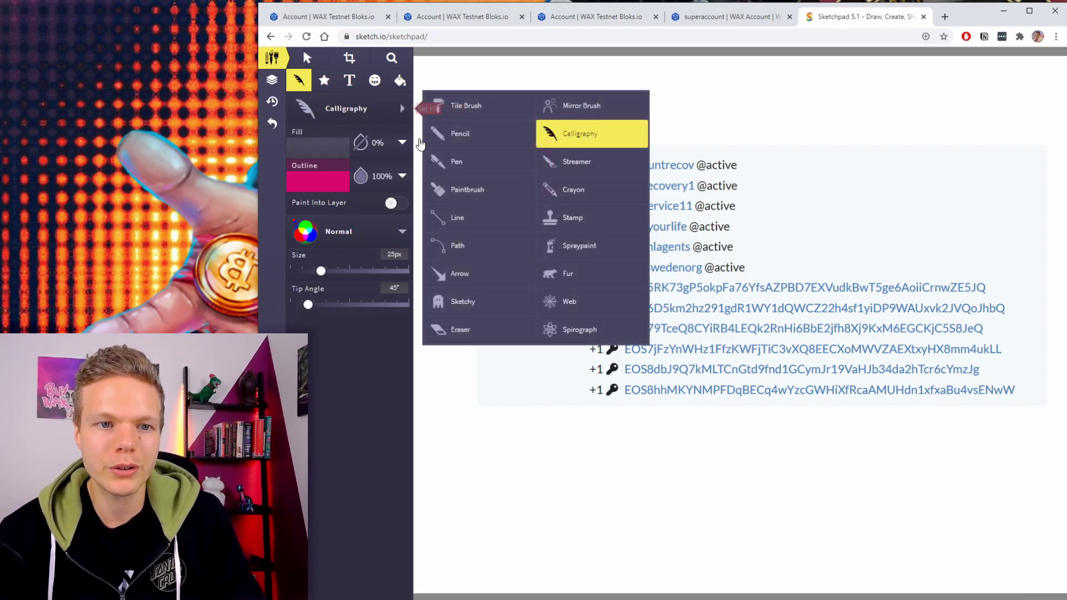
{"action": "left_click", "coordinate": [466, 135]}
{"action": "key", "text": "ctrl+z"}
{"action": "left_click_drag", "start_coordinate": [546, 161], "coordinate": [532, 135]}
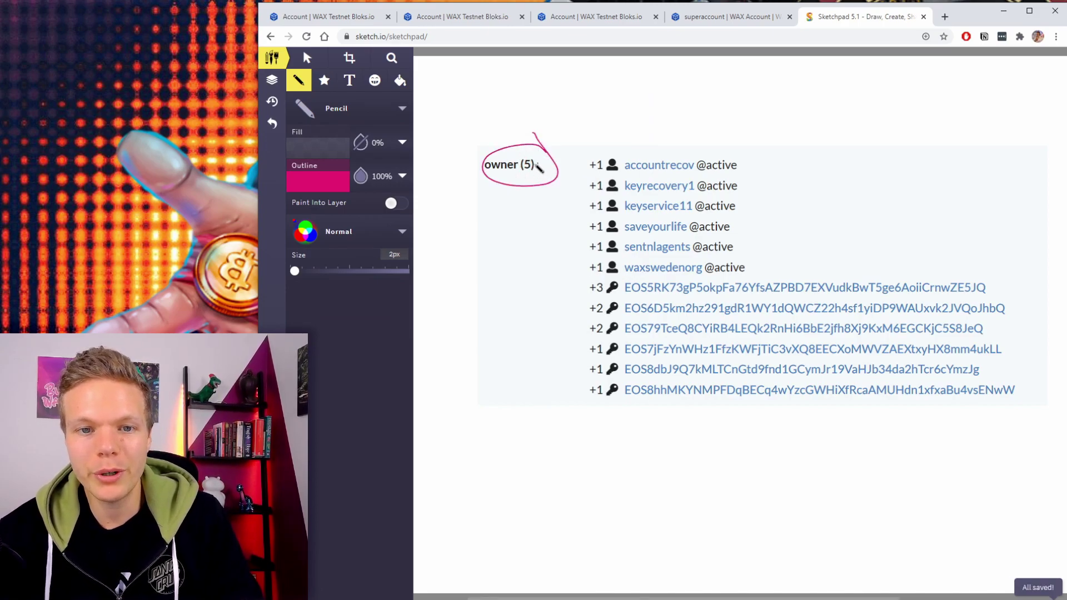
Mark the first five accounts' +1 weights individually, clear all marks, circle those five accounts as a group and undo it
{"action": "left_click_drag", "start_coordinate": [601, 172], "coordinate": [605, 155]}
{"action": "mouse_move", "coordinate": [605, 192]}
{"action": "left_mouse_down"}
{"action": "mouse_move", "coordinate": [607, 177]}
{"action": "mouse_move", "coordinate": [594, 226]}
{"action": "mouse_move", "coordinate": [605, 251]}
{"action": "left_mouse_up"}
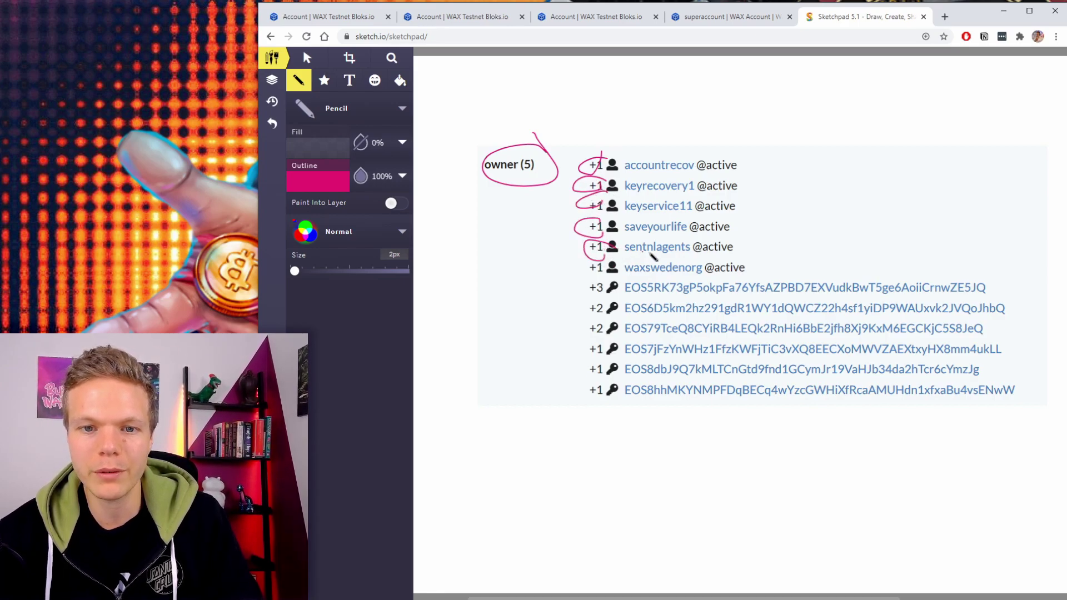
{"action": "key", "text": "ctrl+z"}
{"action": "key", "text": "ctrl+z"}
{"action": "key", "text": "ctrl+z"}
{"action": "key", "text": "ctrl+z"}
{"action": "key", "text": "ctrl+z"}
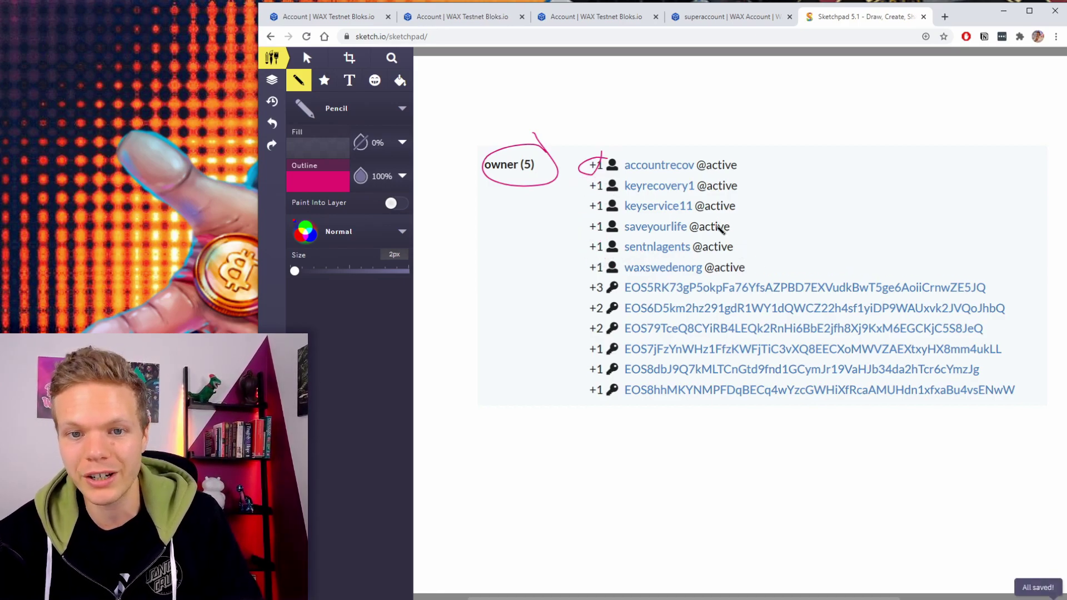
{"action": "key", "text": "ctrl+z"}
{"action": "mouse_move", "coordinate": [579, 257]}
{"action": "left_mouse_down"}
{"action": "mouse_move", "coordinate": [746, 249]}
{"action": "mouse_move", "coordinate": [615, 139]}
{"action": "mouse_move", "coordinate": [597, 260]}
{"action": "left_mouse_up"}
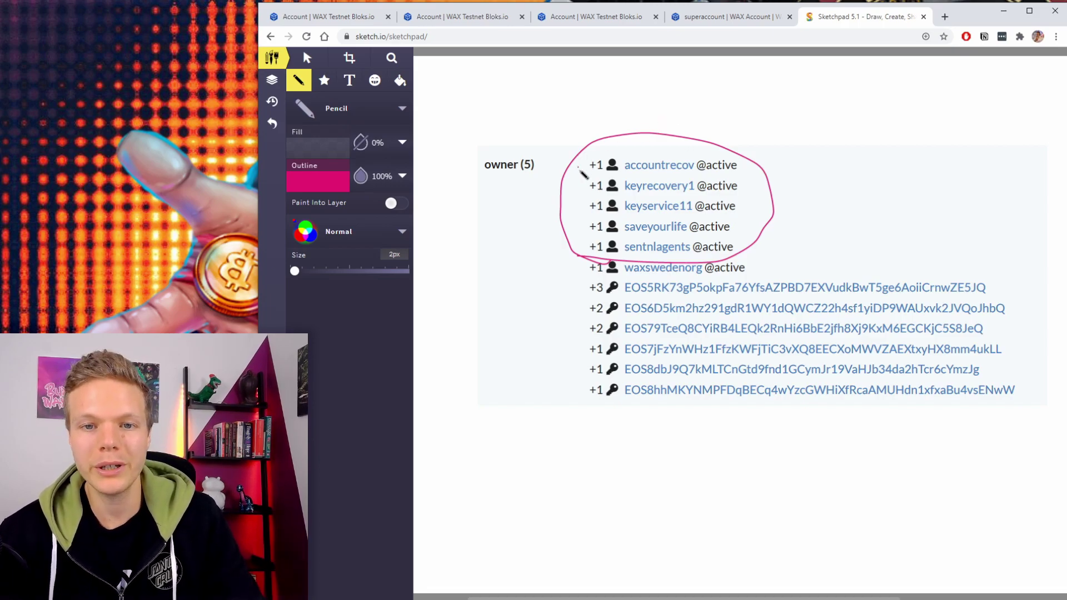
{"action": "key", "text": "ctrl+z"}
Circle the owner threshold (5), the account weights, the first three accounts and the first weight-2 key, and undo all the marks
{"action": "left_click_drag", "start_coordinate": [542, 158], "coordinate": [547, 163]}
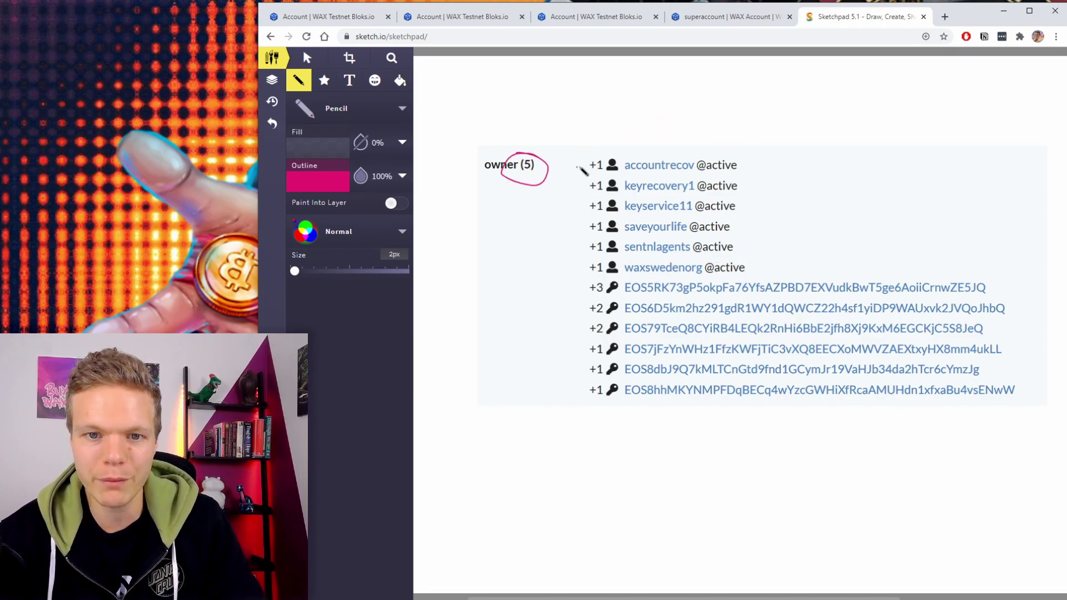
{"action": "mouse_move", "coordinate": [611, 155]}
{"action": "left_mouse_down"}
{"action": "mouse_move", "coordinate": [580, 196]}
{"action": "mouse_move", "coordinate": [597, 272]}
{"action": "mouse_move", "coordinate": [606, 154]}
{"action": "left_mouse_up"}
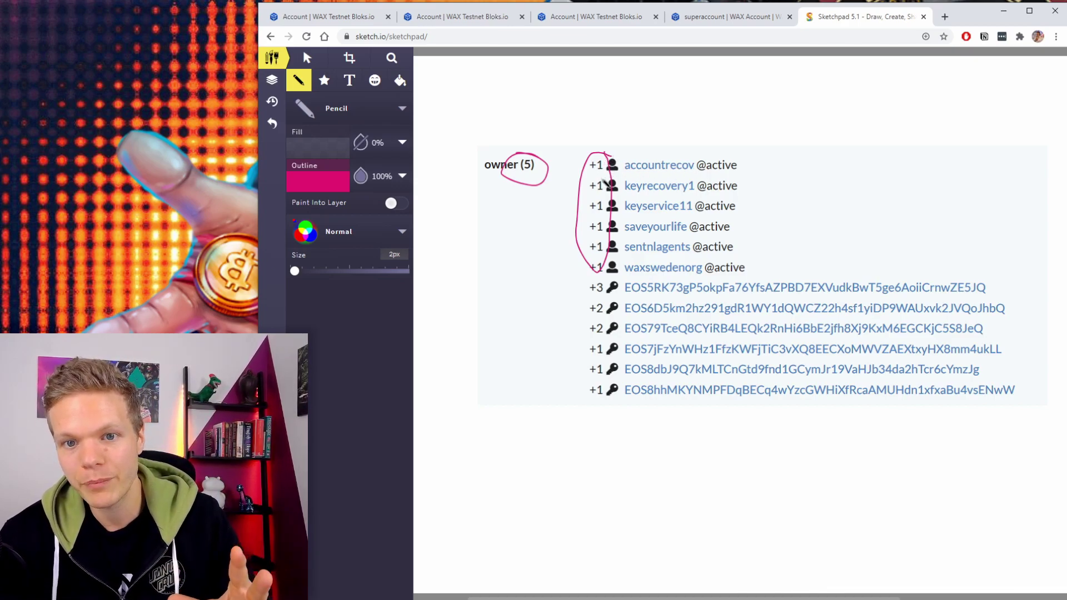
{"action": "mouse_move", "coordinate": [594, 179]}
{"action": "left_mouse_down"}
{"action": "mouse_move", "coordinate": [581, 158]}
{"action": "mouse_move", "coordinate": [594, 194]}
{"action": "mouse_move", "coordinate": [685, 201]}
{"action": "mouse_move", "coordinate": [585, 202]}
{"action": "mouse_move", "coordinate": [684, 220]}
{"action": "mouse_move", "coordinate": [580, 206]}
{"action": "mouse_move", "coordinate": [569, 217]}
{"action": "mouse_move", "coordinate": [739, 221]}
{"action": "mouse_move", "coordinate": [673, 151]}
{"action": "mouse_move", "coordinate": [590, 217]}
{"action": "mouse_move", "coordinate": [630, 227]}
{"action": "left_mouse_up"}
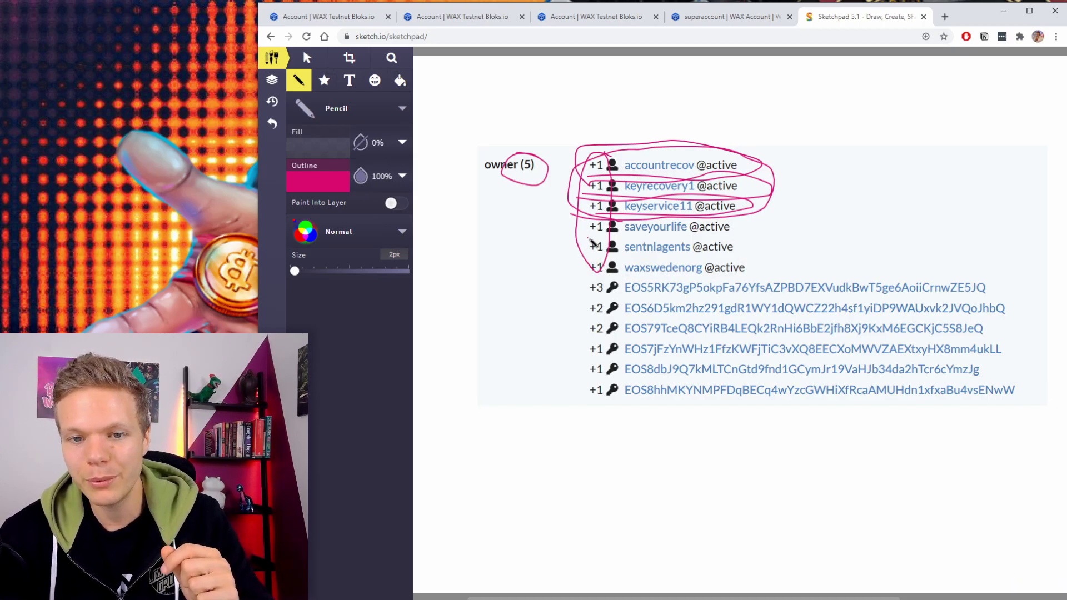
{"action": "mouse_move", "coordinate": [607, 298]}
{"action": "left_mouse_down"}
{"action": "mouse_move", "coordinate": [583, 311]}
{"action": "mouse_move", "coordinate": [667, 320]}
{"action": "mouse_move", "coordinate": [1022, 303]}
{"action": "mouse_move", "coordinate": [578, 299]}
{"action": "left_mouse_up"}
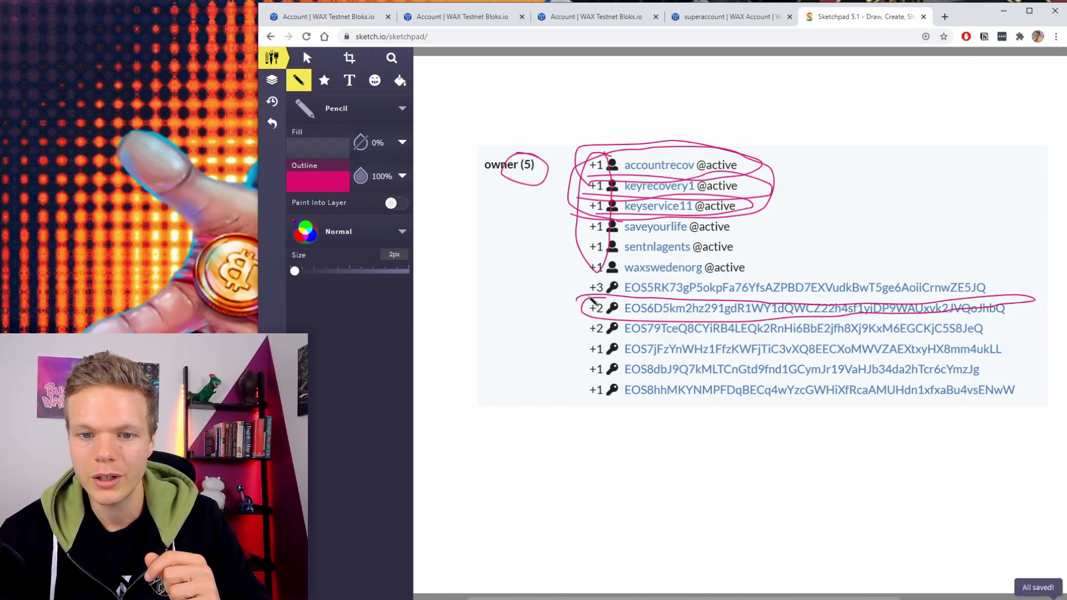
{"action": "key", "text": "ctrl+z"}
{"action": "key", "text": "ctrl+z"}
{"action": "key", "text": "ctrl+z"}
{"action": "key", "text": "ctrl+z"}
{"action": "key", "text": "ctrl+z"}
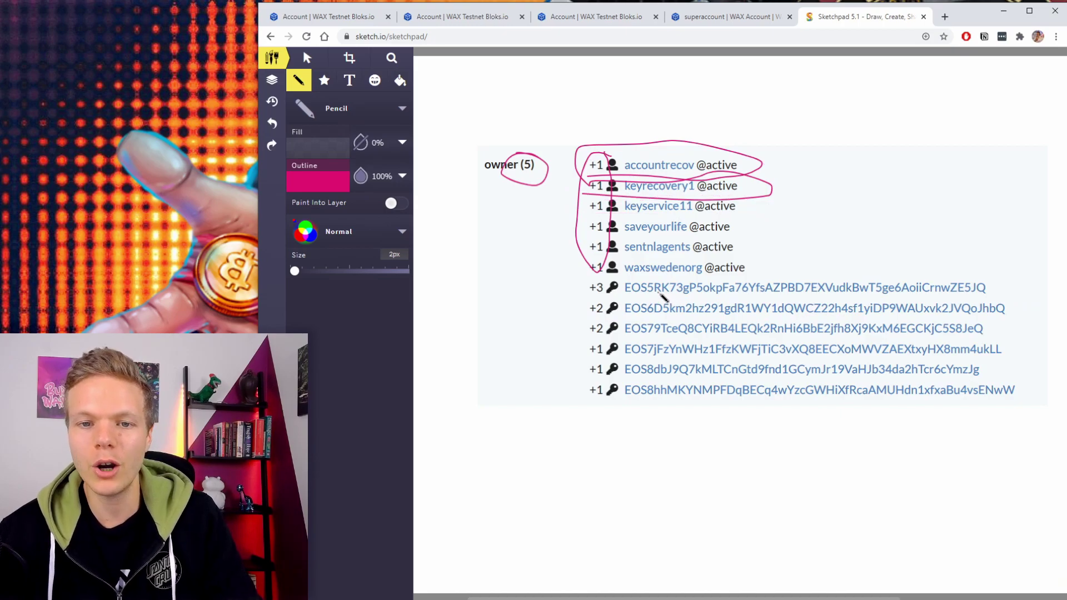
{"action": "key", "text": "ctrl+z"}
{"action": "key", "text": "ctrl+z"}
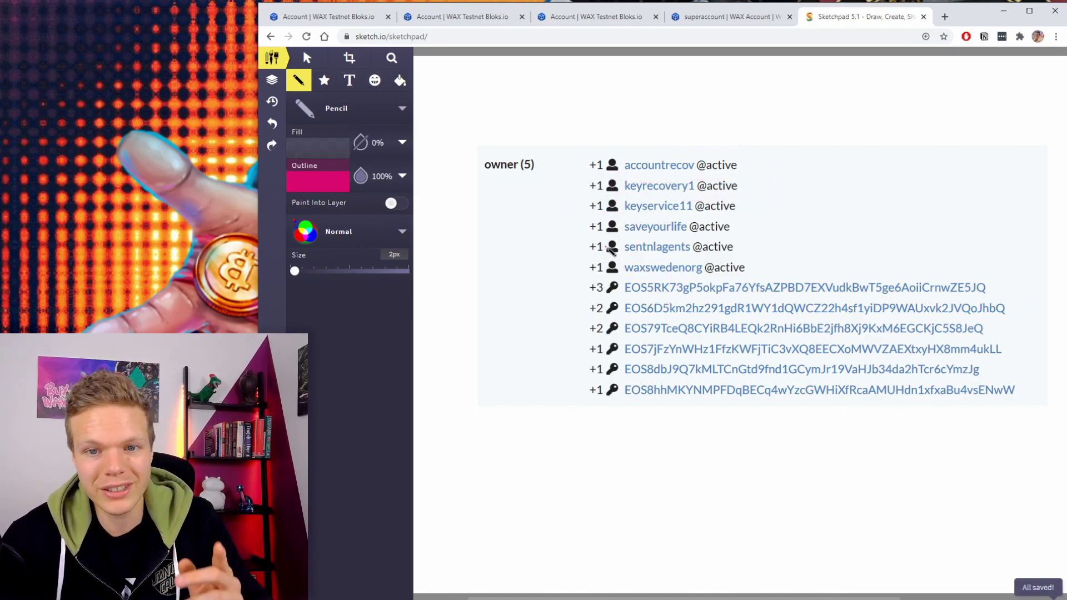
Circle the first five accounts as a group, undo it, and circle them one by one before undoing those marks
{"action": "mouse_move", "coordinate": [584, 254]}
{"action": "left_mouse_down"}
{"action": "mouse_move", "coordinate": [688, 266]}
{"action": "mouse_move", "coordinate": [778, 227]}
{"action": "mouse_move", "coordinate": [703, 146]}
{"action": "mouse_move", "coordinate": [566, 167]}
{"action": "mouse_move", "coordinate": [588, 261]}
{"action": "left_mouse_up"}
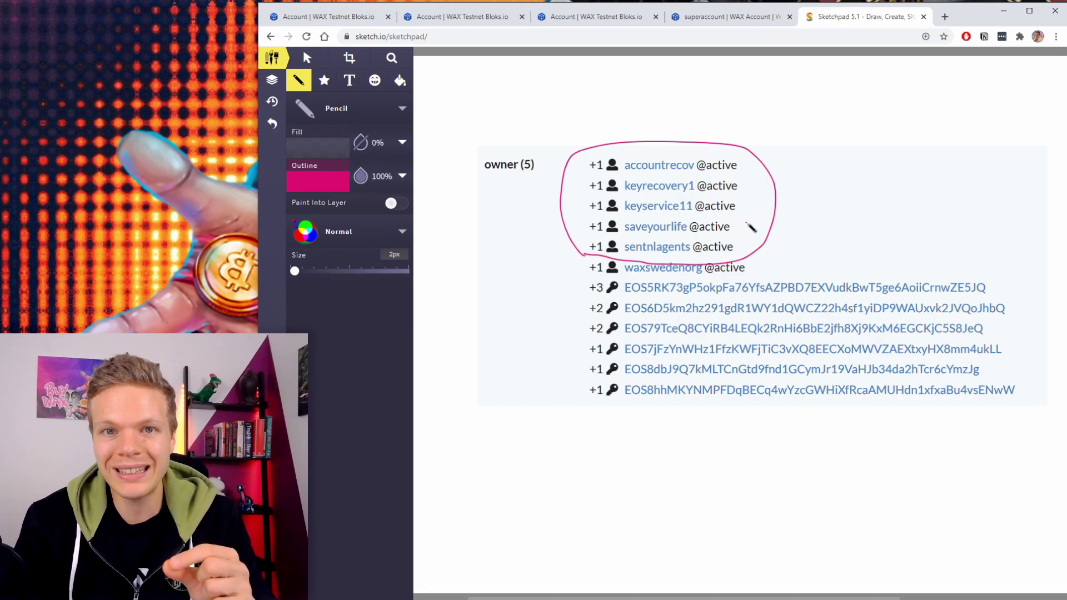
{"action": "key", "text": "ctrl+z"}
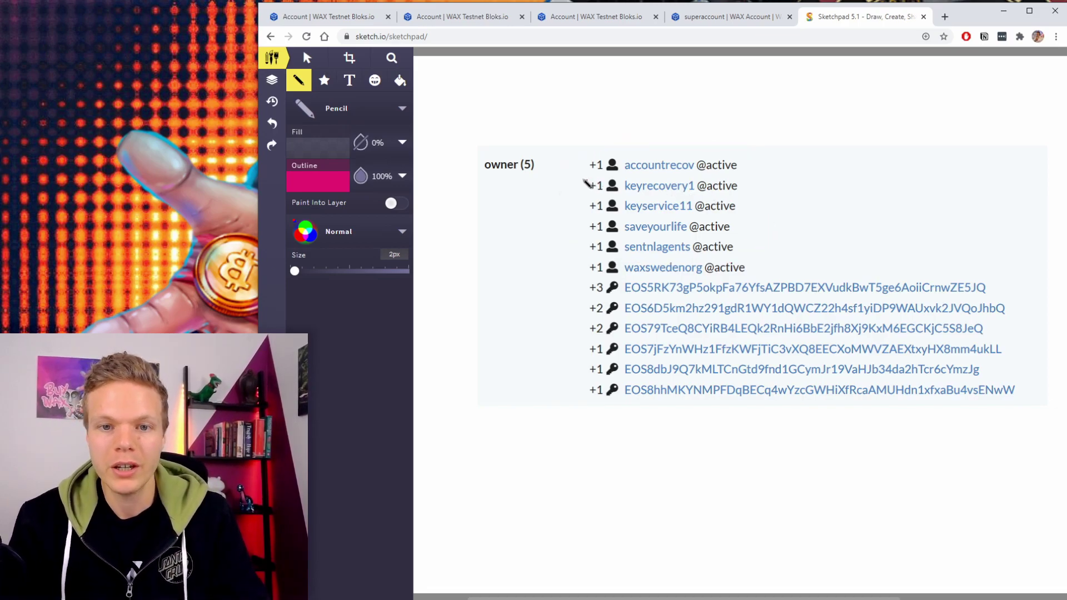
{"action": "mouse_move", "coordinate": [580, 174]}
{"action": "left_mouse_down"}
{"action": "mouse_move", "coordinate": [752, 172]}
{"action": "mouse_move", "coordinate": [600, 155]}
{"action": "mouse_move", "coordinate": [583, 174]}
{"action": "mouse_move", "coordinate": [711, 201]}
{"action": "mouse_move", "coordinate": [597, 186]}
{"action": "mouse_move", "coordinate": [725, 203]}
{"action": "mouse_move", "coordinate": [689, 231]}
{"action": "mouse_move", "coordinate": [686, 249]}
{"action": "mouse_move", "coordinate": [648, 250]}
{"action": "left_mouse_up"}
{"action": "key", "text": "ctrl+z"}
{"action": "key", "text": "ctrl+z"}
{"action": "key", "text": "ctrl+z"}
{"action": "key", "text": "ctrl+z"}
{"action": "key", "text": "ctrl+z"}
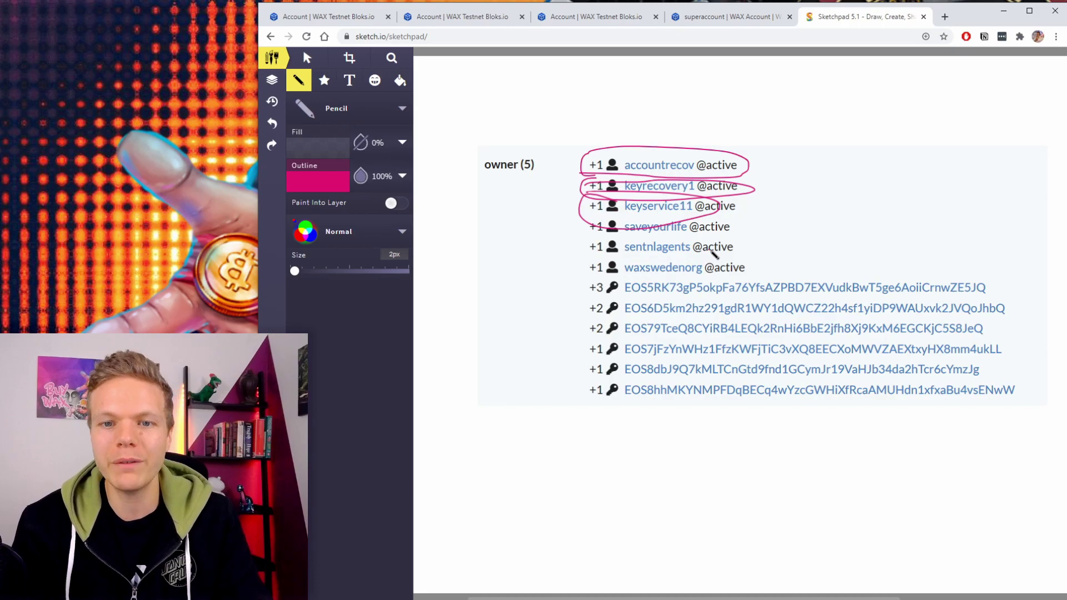
Circle all six accounts and strike through the two weight-2 keys and the first two weight-1 keys, undoing the strikethroughs
{"action": "mouse_move", "coordinate": [594, 277]}
{"action": "left_mouse_down"}
{"action": "mouse_move", "coordinate": [679, 281]}
{"action": "mouse_move", "coordinate": [742, 169]}
{"action": "mouse_move", "coordinate": [572, 172]}
{"action": "mouse_move", "coordinate": [611, 284]}
{"action": "left_mouse_up"}
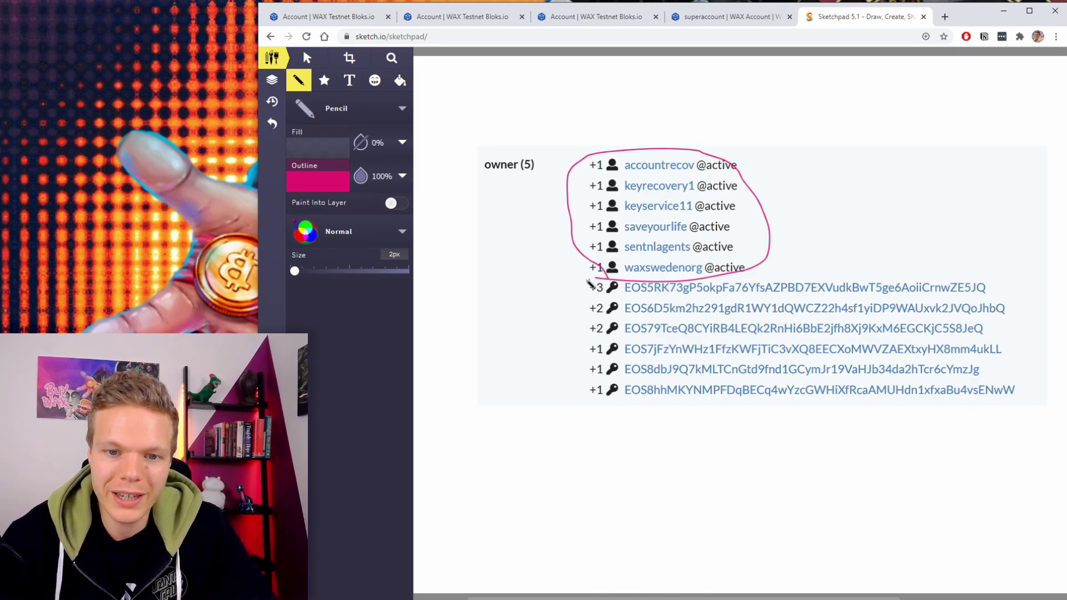
{"action": "left_click_drag", "start_coordinate": [583, 306], "coordinate": [830, 317]}
{"action": "mouse_move", "coordinate": [1005, 313]}
{"action": "left_mouse_down"}
{"action": "mouse_move", "coordinate": [623, 329]}
{"action": "mouse_move", "coordinate": [617, 312]}
{"action": "mouse_move", "coordinate": [678, 315]}
{"action": "left_mouse_up"}
{"action": "key", "text": "ctrl+z"}
{"action": "left_click_drag", "start_coordinate": [591, 309], "coordinate": [972, 306]}
{"action": "left_click", "coordinate": [587, 328]}
{"action": "left_click_drag", "start_coordinate": [599, 328], "coordinate": [981, 329]}
{"action": "left_click_drag", "start_coordinate": [589, 353], "coordinate": [911, 349]}
{"action": "left_click_drag", "start_coordinate": [580, 367], "coordinate": [827, 374]}
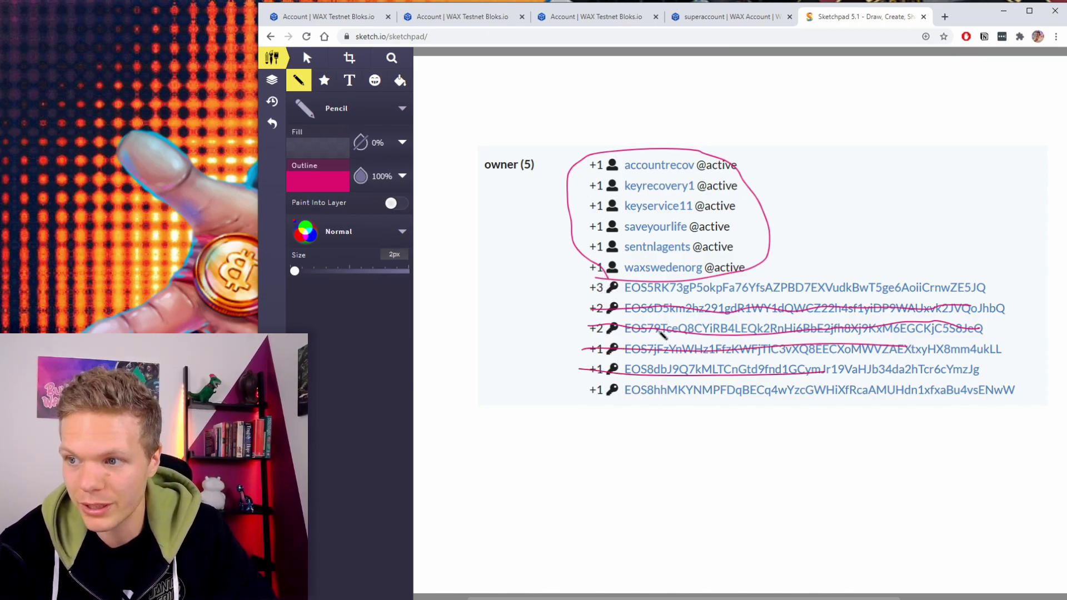
{"action": "key", "text": "ctrl+z"}
{"action": "key", "text": "ctrl+z"}
{"action": "key", "text": "ctrl+z"}
{"action": "key", "text": "ctrl+z"}
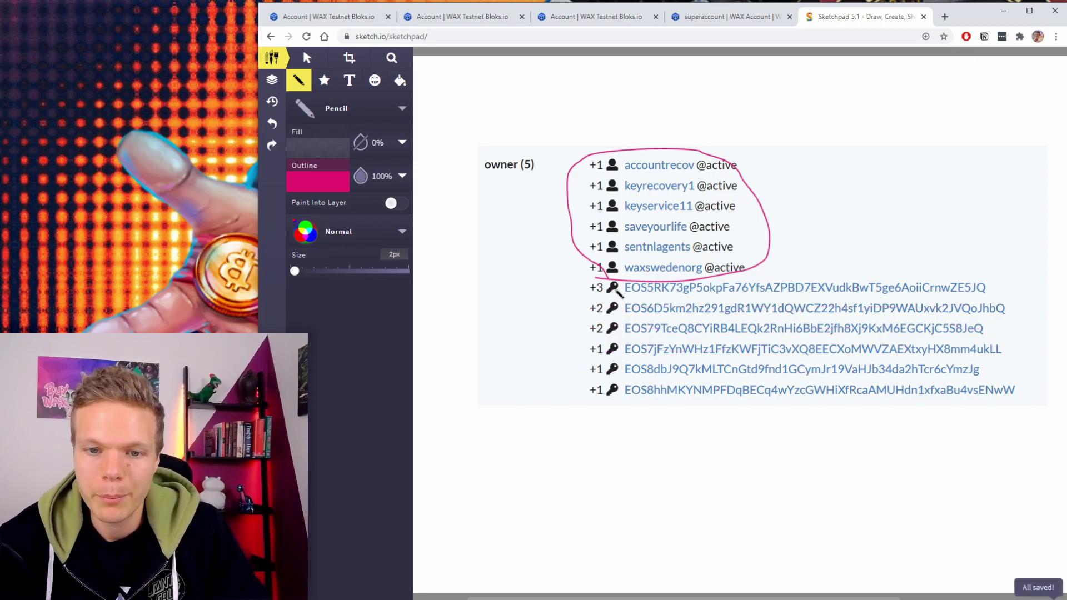
Circle the +3 and +2 key weights and the three +1 key weights separately, and undo these and the accounts circle
{"action": "mouse_move", "coordinate": [607, 281]}
{"action": "left_mouse_down"}
{"action": "mouse_move", "coordinate": [583, 303]}
{"action": "mouse_move", "coordinate": [592, 336]}
{"action": "mouse_move", "coordinate": [619, 286]}
{"action": "left_mouse_up"}
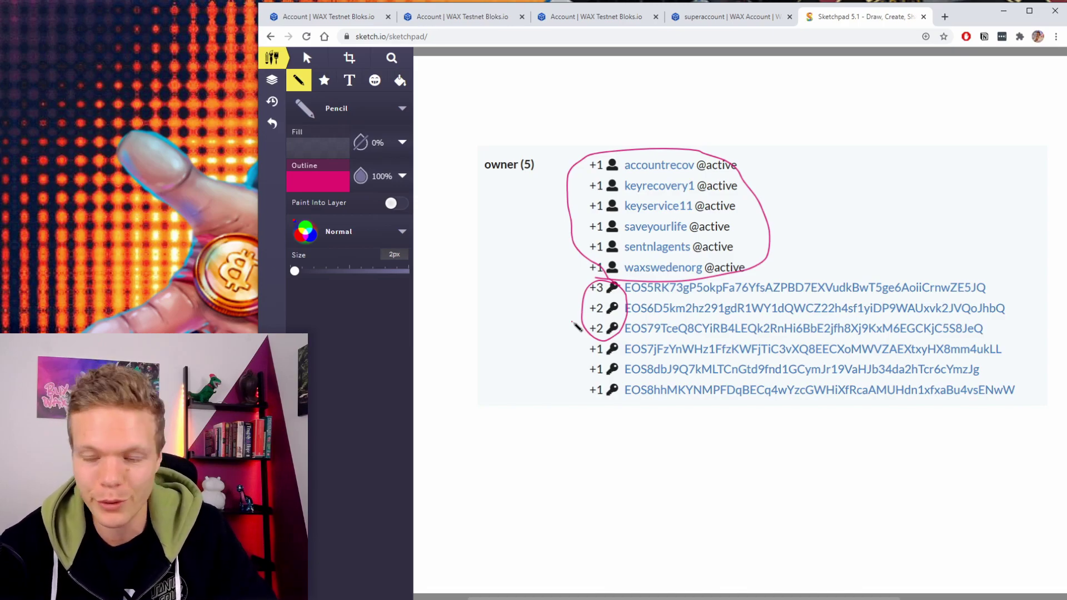
{"action": "mouse_move", "coordinate": [627, 347]}
{"action": "left_mouse_down"}
{"action": "mouse_move", "coordinate": [601, 340]}
{"action": "mouse_move", "coordinate": [614, 411]}
{"action": "mouse_move", "coordinate": [605, 358]}
{"action": "left_mouse_up"}
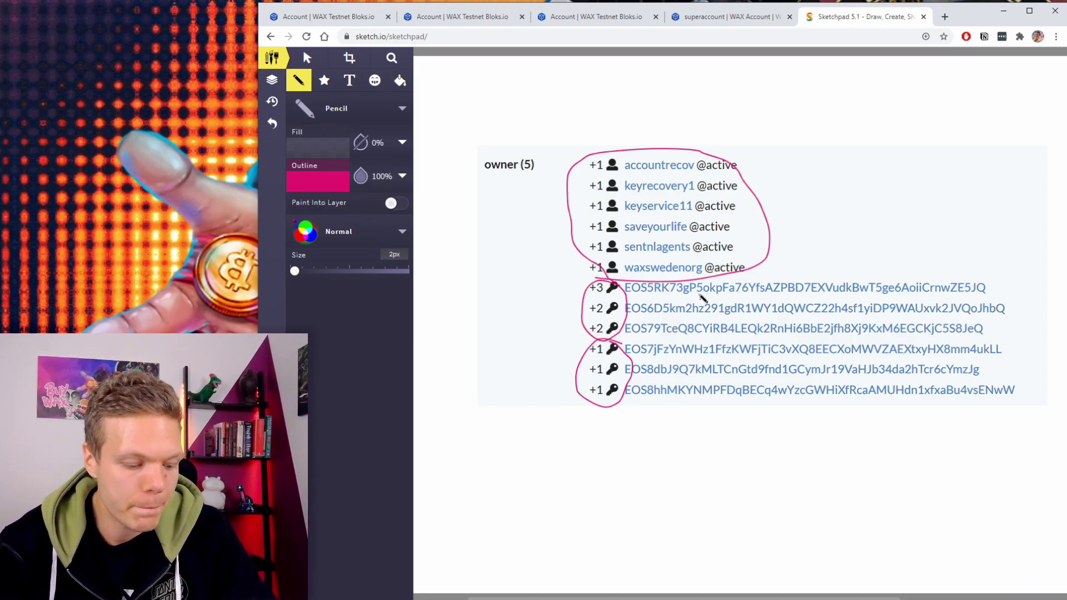
{"action": "key", "text": "ctrl+z"}
{"action": "key", "text": "ctrl+z"}
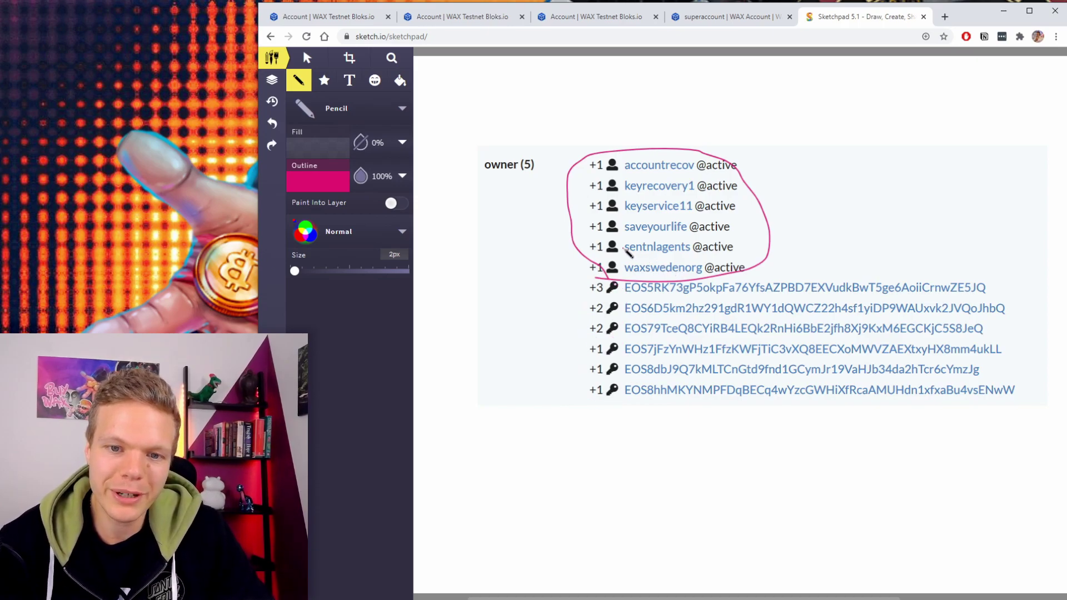
{"action": "key", "text": "ctrl+z"}
Draw a circle around the six accounts and a second one around the first five, and undo both
{"action": "mouse_move", "coordinate": [777, 167]}
{"action": "left_mouse_down"}
{"action": "mouse_move", "coordinate": [622, 140]}
{"action": "mouse_move", "coordinate": [625, 277]}
{"action": "mouse_move", "coordinate": [771, 201]}
{"action": "mouse_move", "coordinate": [743, 157]}
{"action": "left_mouse_up"}
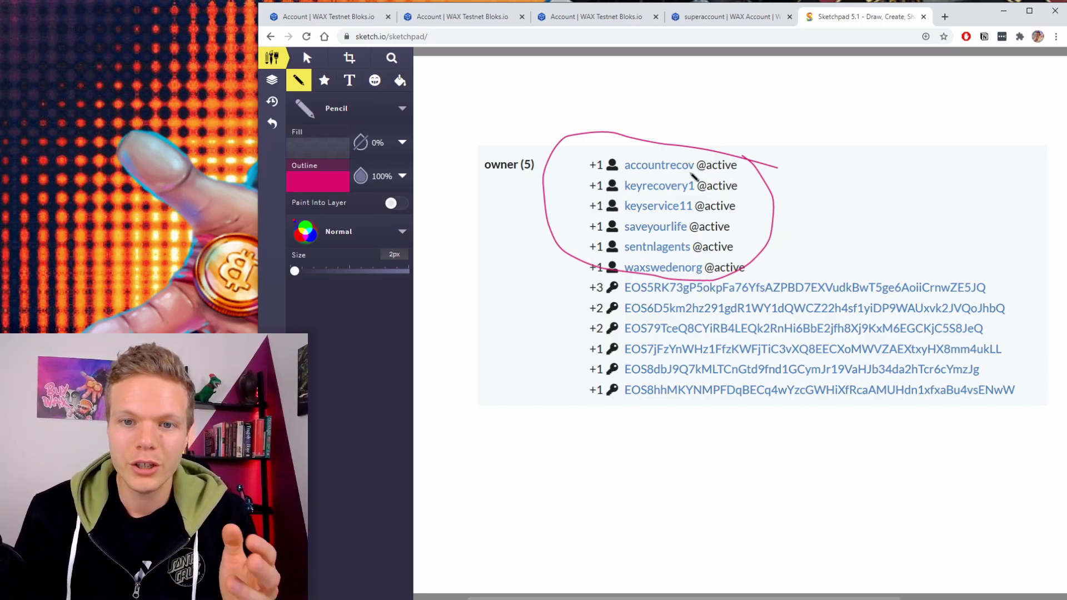
{"action": "mouse_move", "coordinate": [744, 156]}
{"action": "left_mouse_down"}
{"action": "mouse_move", "coordinate": [592, 196]}
{"action": "mouse_move", "coordinate": [665, 266]}
{"action": "mouse_move", "coordinate": [747, 156]}
{"action": "mouse_move", "coordinate": [658, 133]}
{"action": "left_mouse_up"}
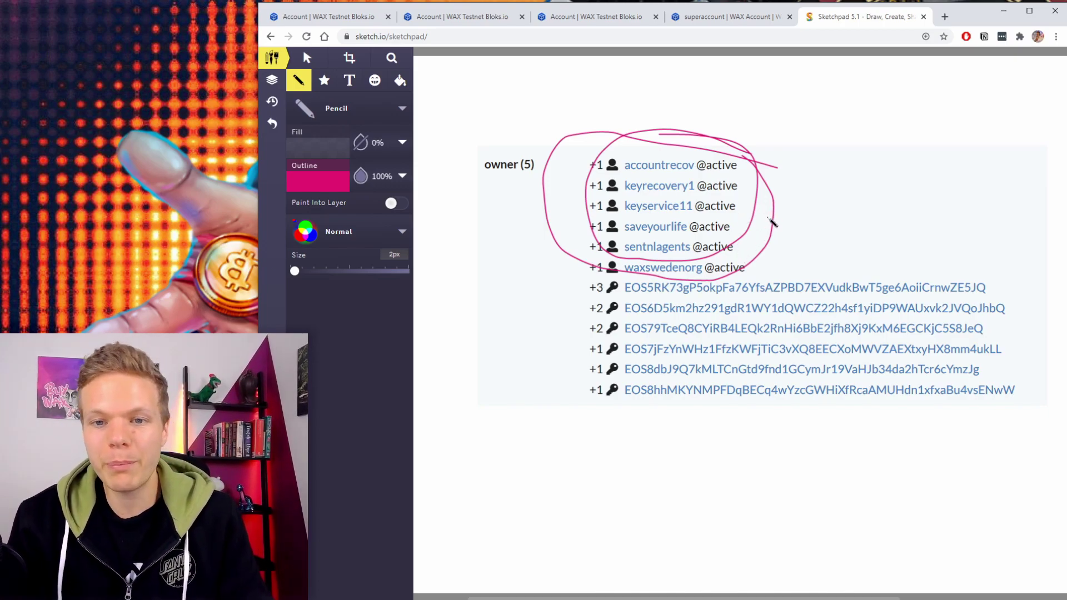
{"action": "key", "text": "ctrl+z"}
{"action": "key", "text": "ctrl+z"}
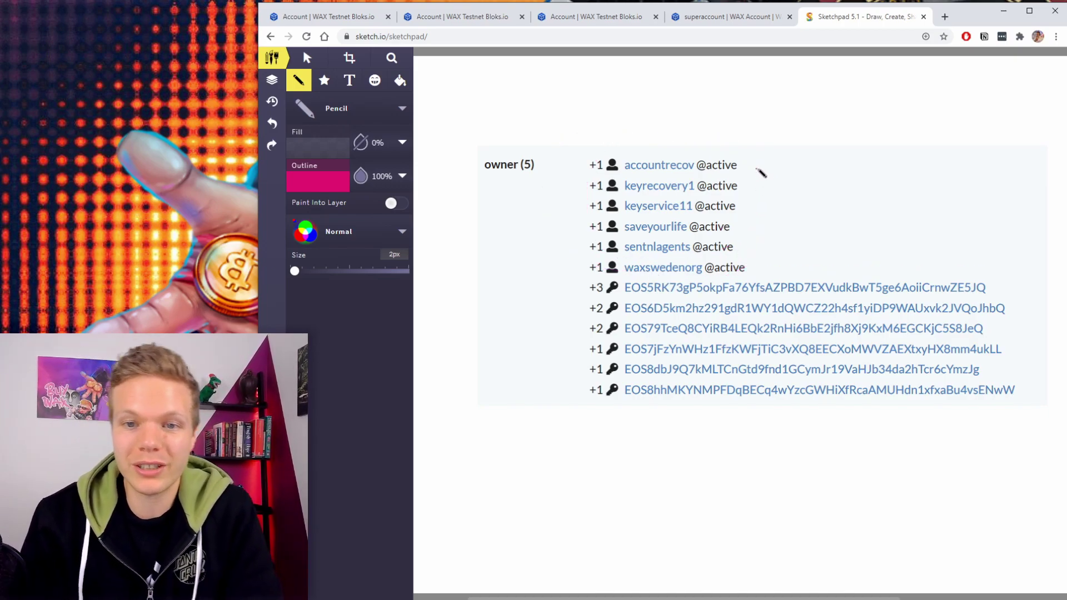
Circle the six accounts, owner (5), accountrecov and the +3 and first +2 key weights, strike through accountrecov, and undo everything
{"action": "mouse_move", "coordinate": [757, 161]}
{"action": "left_mouse_down"}
{"action": "mouse_move", "coordinate": [593, 134]}
{"action": "mouse_move", "coordinate": [563, 244]}
{"action": "mouse_move", "coordinate": [687, 279]}
{"action": "mouse_move", "coordinate": [784, 178]}
{"action": "mouse_move", "coordinate": [723, 141]}
{"action": "left_mouse_up"}
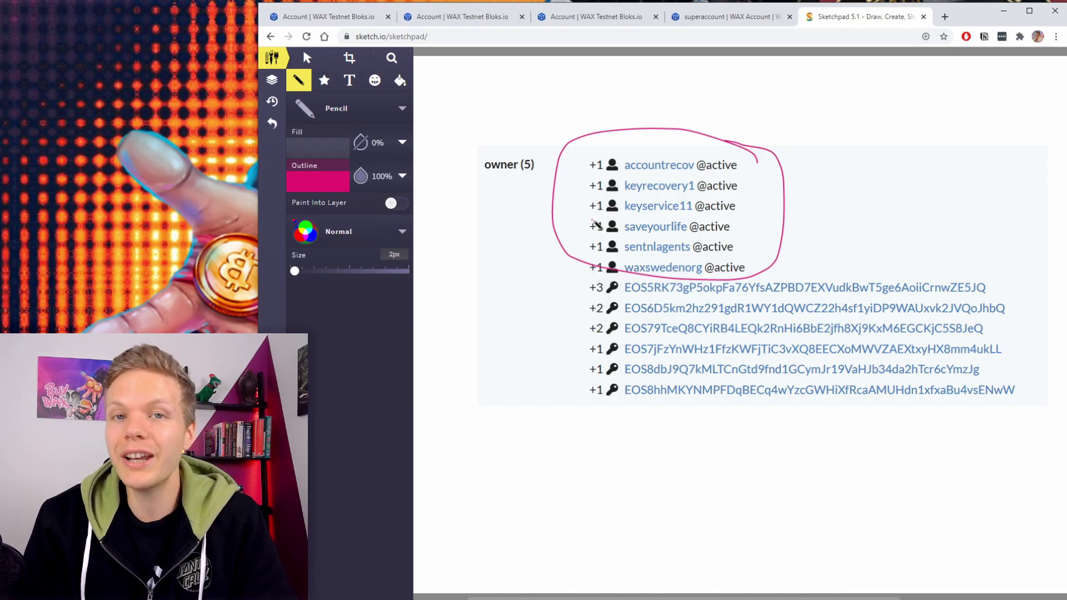
{"action": "mouse_move", "coordinate": [545, 160]}
{"action": "left_mouse_down"}
{"action": "mouse_move", "coordinate": [526, 147]}
{"action": "mouse_move", "coordinate": [520, 194]}
{"action": "mouse_move", "coordinate": [554, 170]}
{"action": "left_mouse_up"}
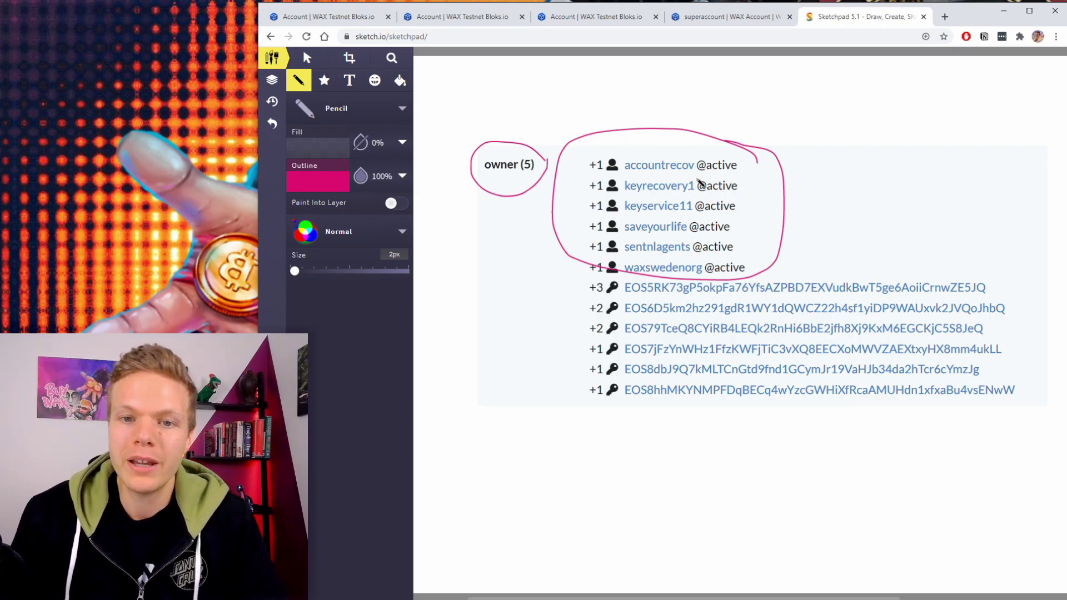
{"action": "mouse_move", "coordinate": [585, 169]}
{"action": "left_mouse_down"}
{"action": "mouse_move", "coordinate": [731, 182]}
{"action": "mouse_move", "coordinate": [690, 160]}
{"action": "mouse_move", "coordinate": [581, 162]}
{"action": "mouse_move", "coordinate": [606, 176]}
{"action": "left_mouse_up"}
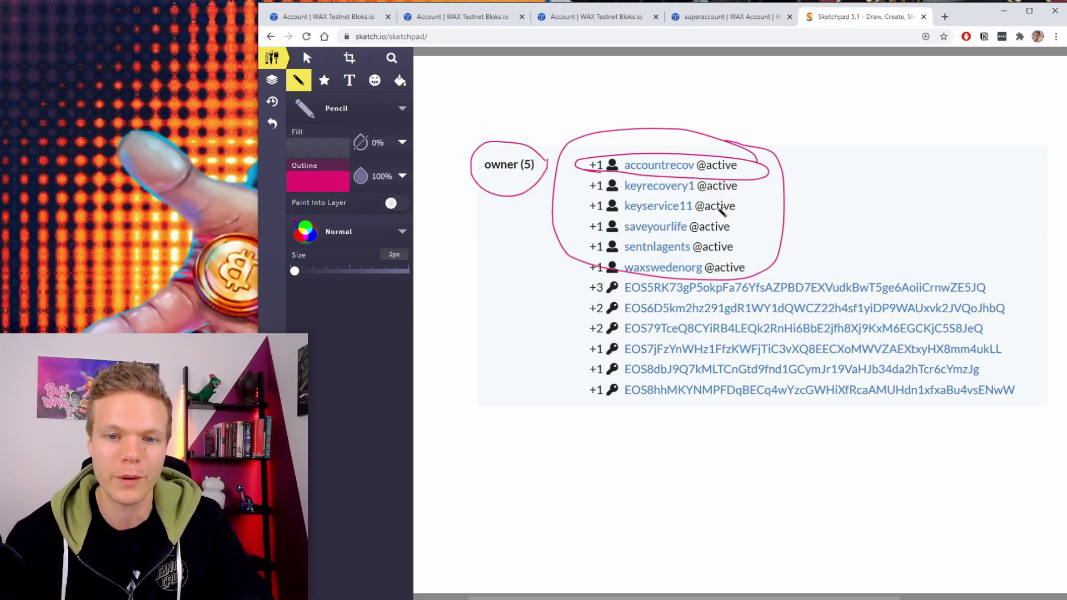
{"action": "mouse_move", "coordinate": [623, 287]}
{"action": "left_mouse_down"}
{"action": "mouse_move", "coordinate": [603, 278]}
{"action": "mouse_move", "coordinate": [581, 311]}
{"action": "mouse_move", "coordinate": [618, 311]}
{"action": "mouse_move", "coordinate": [621, 286]}
{"action": "left_mouse_up"}
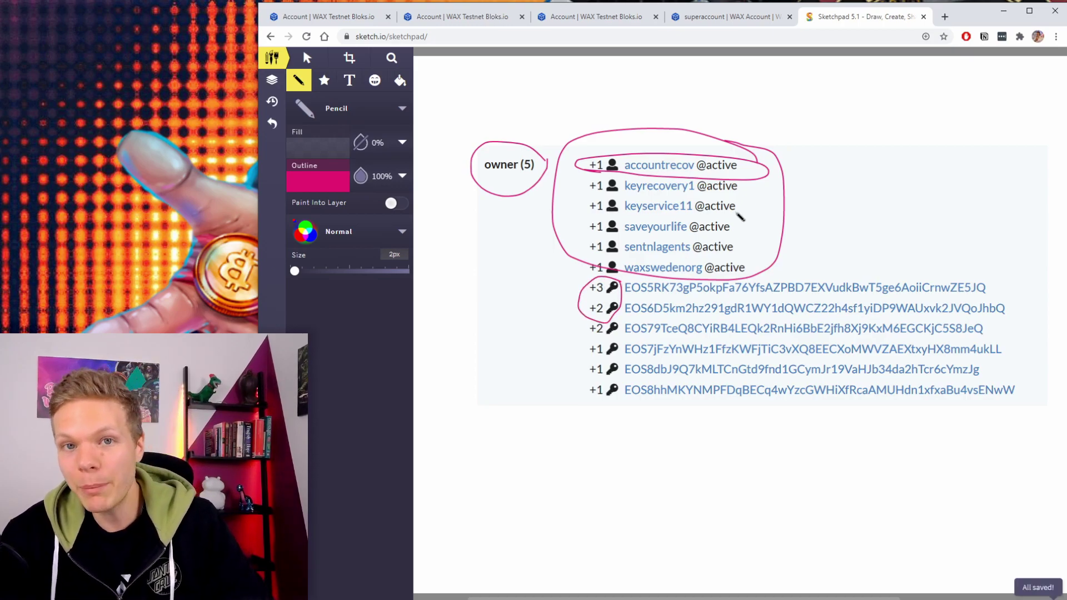
{"action": "left_click_drag", "start_coordinate": [569, 165], "coordinate": [911, 165]}
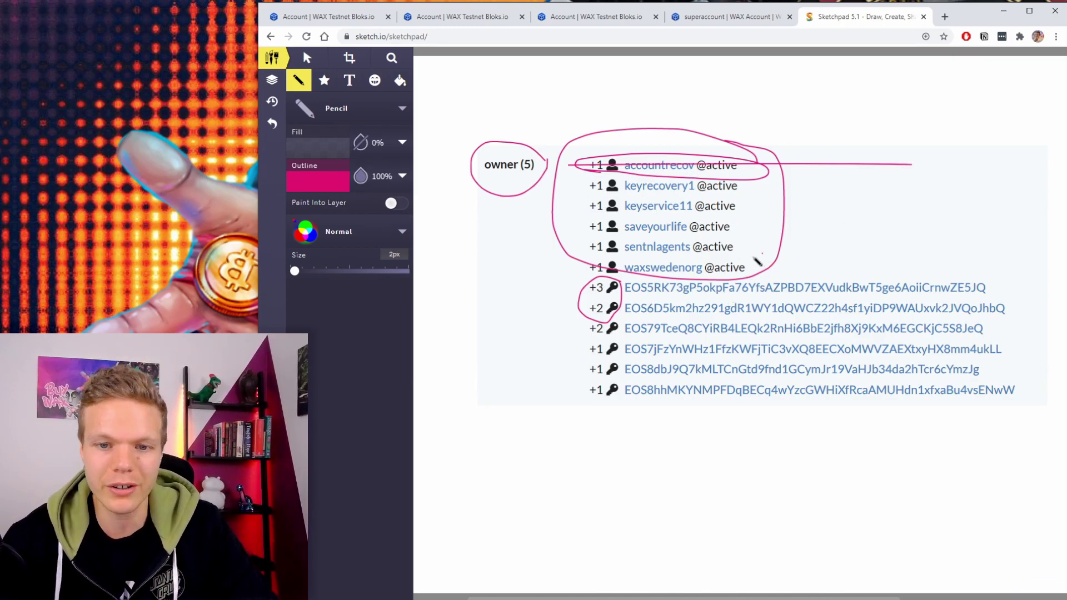
{"action": "key", "text": "ctrl+z"}
{"action": "key", "text": "ctrl+z"}
{"action": "key", "text": "ctrl+z"}
{"action": "key", "text": "ctrl+z"}
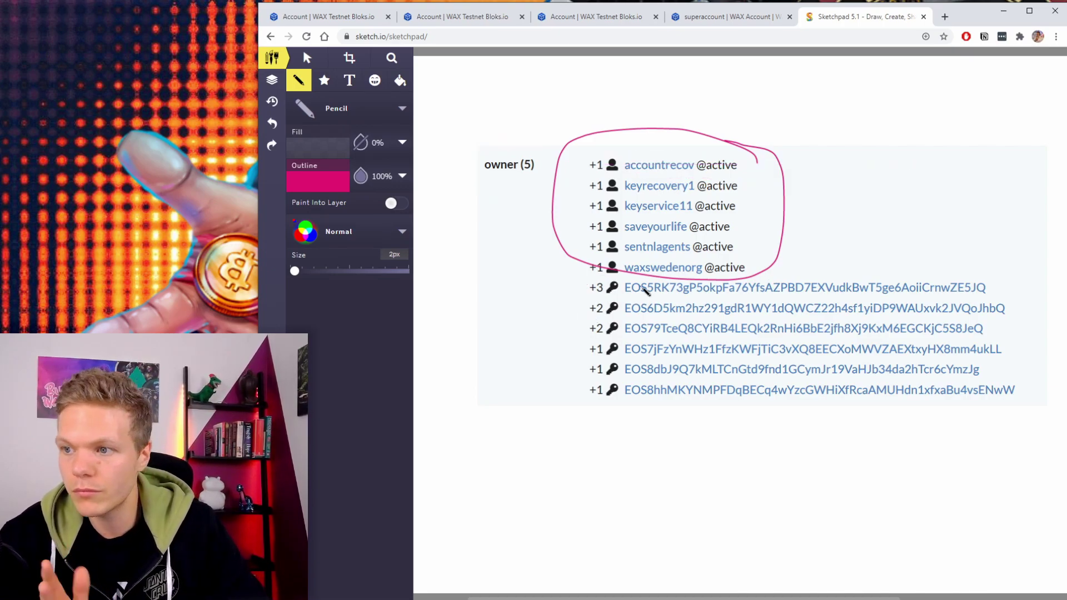
{"action": "key", "text": "ctrl+z"}
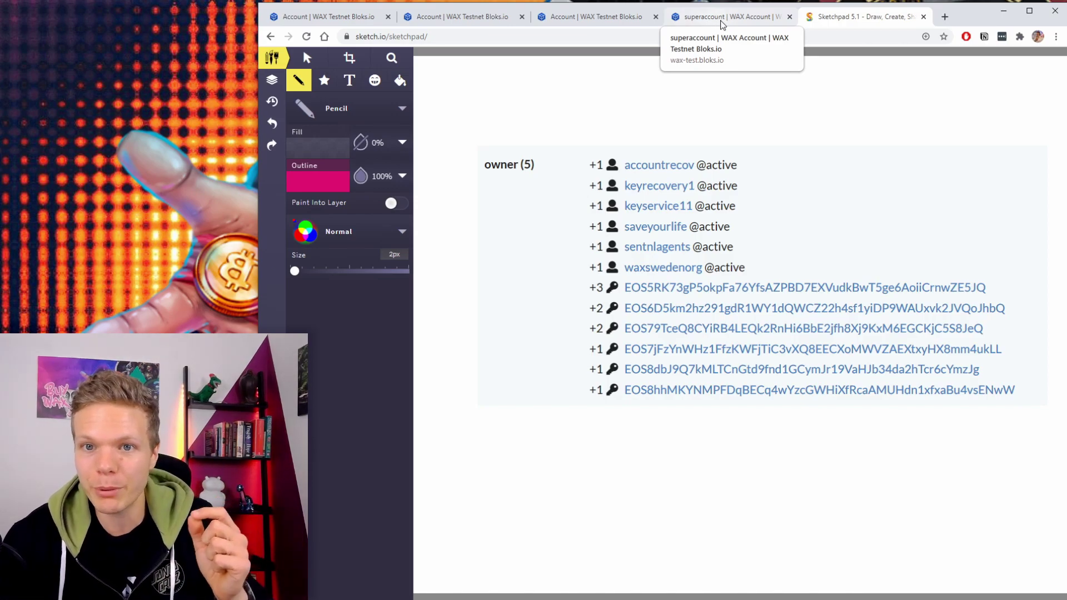
Switch to the superaccount page on Bloks.io and highlight the six owner accounts, followed by the six owner public keys
{"action": "left_click", "coordinate": [721, 24]}
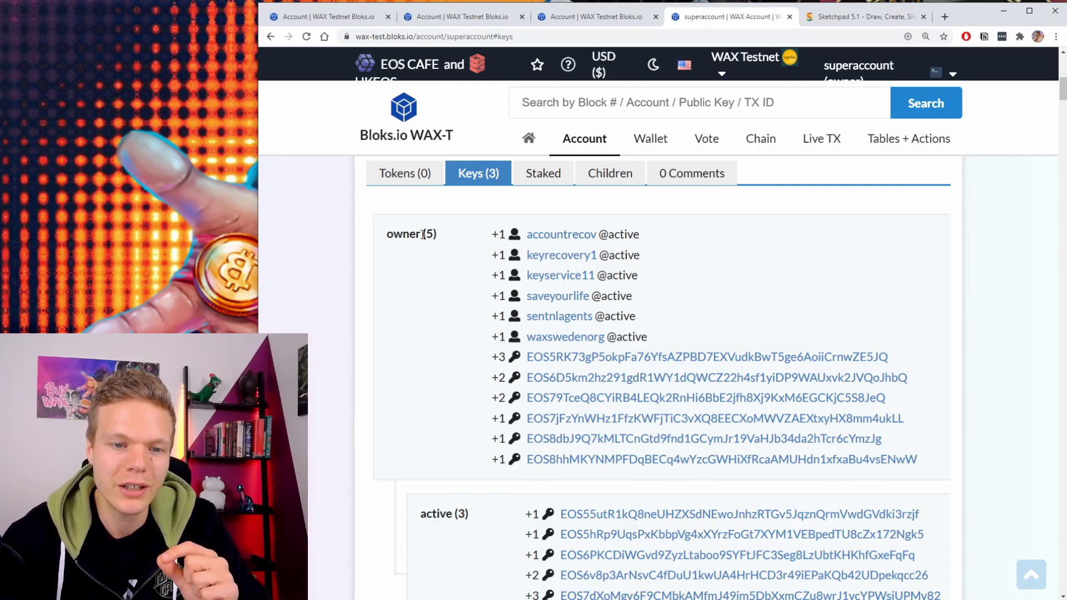
{"action": "left_click_drag", "start_coordinate": [659, 346], "coordinate": [479, 244]}
{"action": "left_click_drag", "start_coordinate": [667, 326], "coordinate": [492, 244]}
{"action": "left_click_drag", "start_coordinate": [667, 349], "coordinate": [475, 239]}
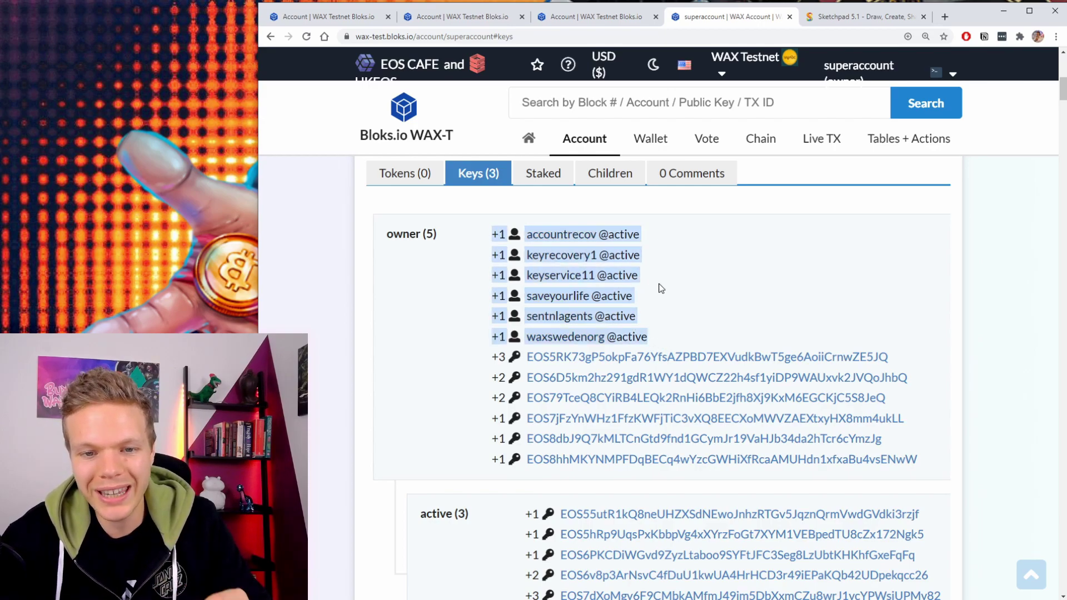
{"action": "left_click_drag", "start_coordinate": [929, 451], "coordinate": [490, 362]}
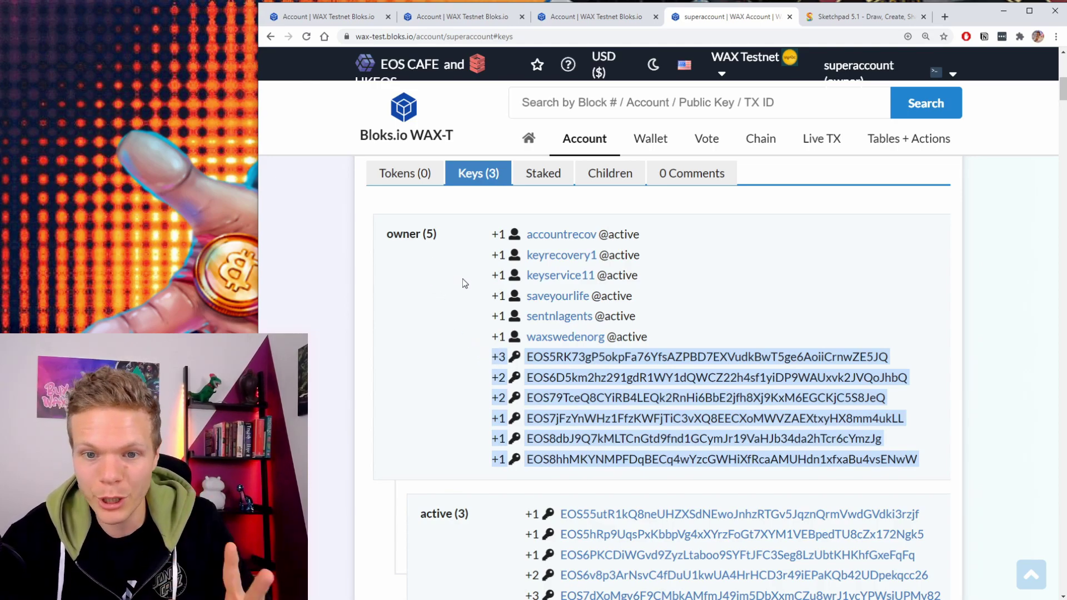
Look through the permissions below owner on superaccount, and return to the account name and resources overview
{"action": "scroll", "coordinate": [462, 279], "scroll_direction": "down", "scroll_amount": 6}
{"action": "left_click_drag", "start_coordinate": [461, 300], "coordinate": [947, 303]}
{"action": "left_click", "coordinate": [632, 343]}
{"action": "scroll", "coordinate": [632, 343], "scroll_direction": "up", "scroll_amount": 10}
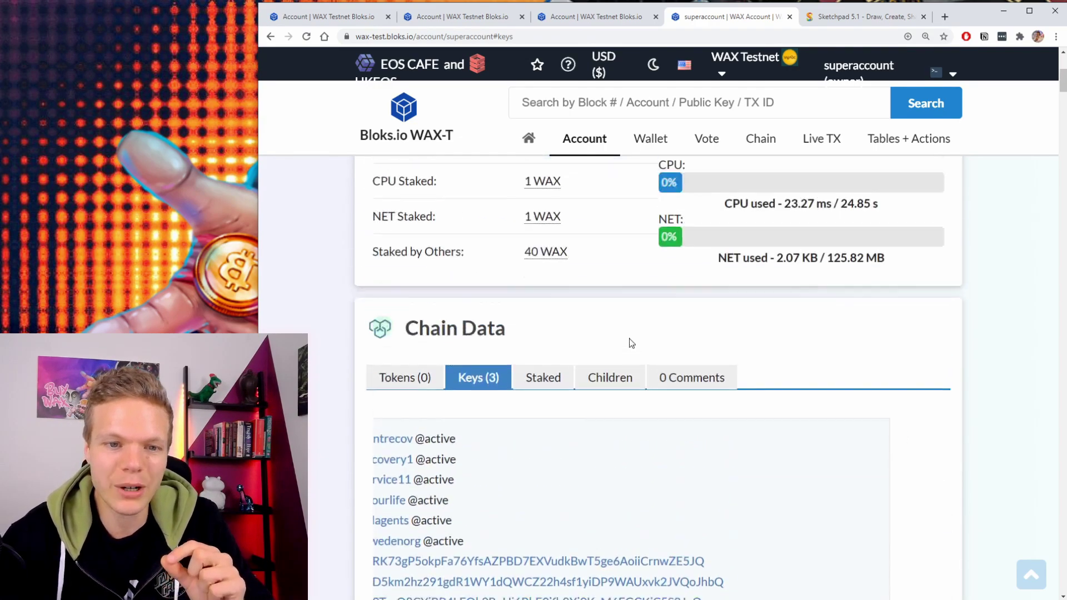
{"action": "scroll", "coordinate": [632, 343], "scroll_direction": "up", "scroll_amount": 5}
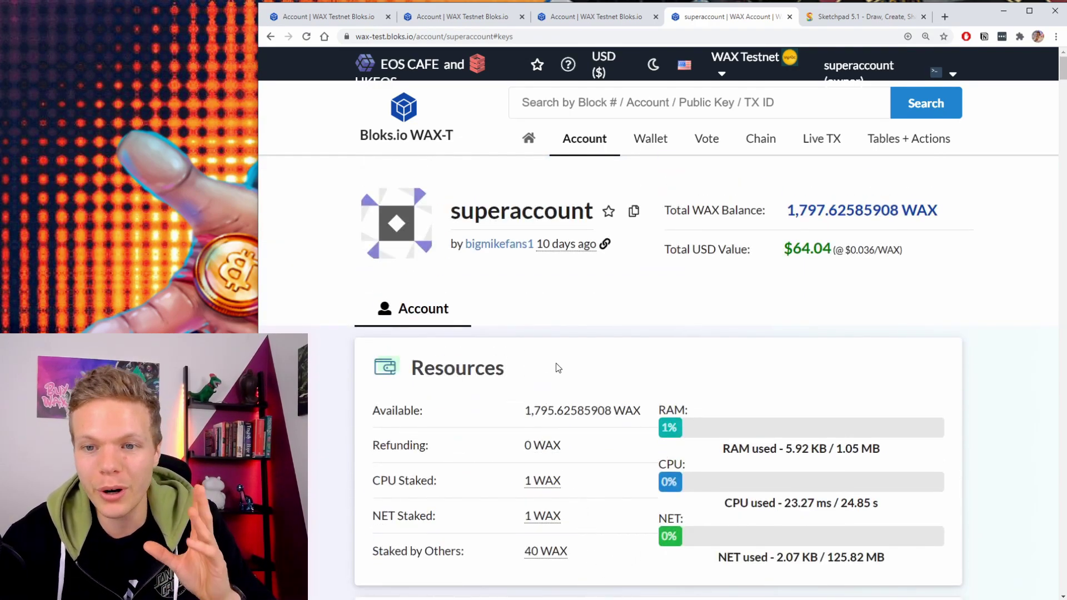
Open the genesis.wax account page and highlight its total WAX balance, followed by its total USD value
{"action": "left_click", "coordinate": [636, 114]}
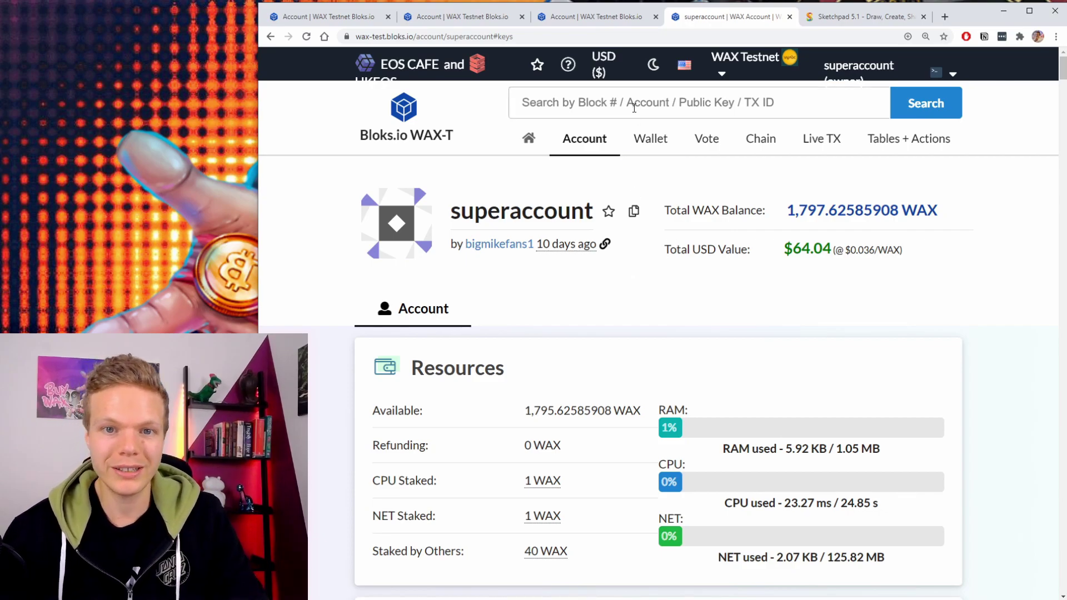
{"action": "type", "text": "gen"}
{"action": "left_click", "coordinate": [637, 126]}
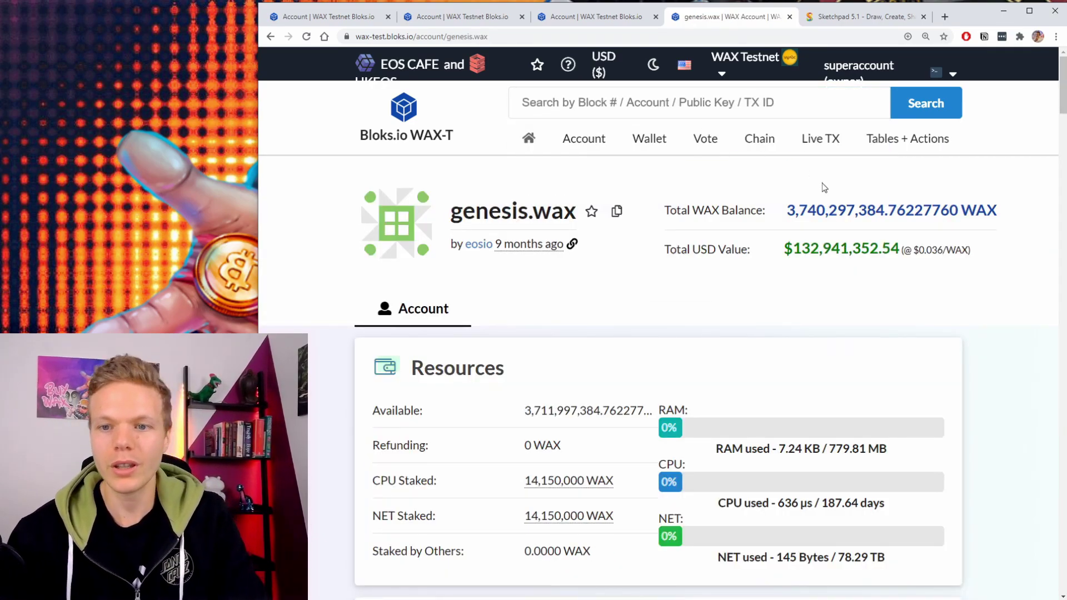
{"action": "triple_click", "coordinate": [785, 209]}
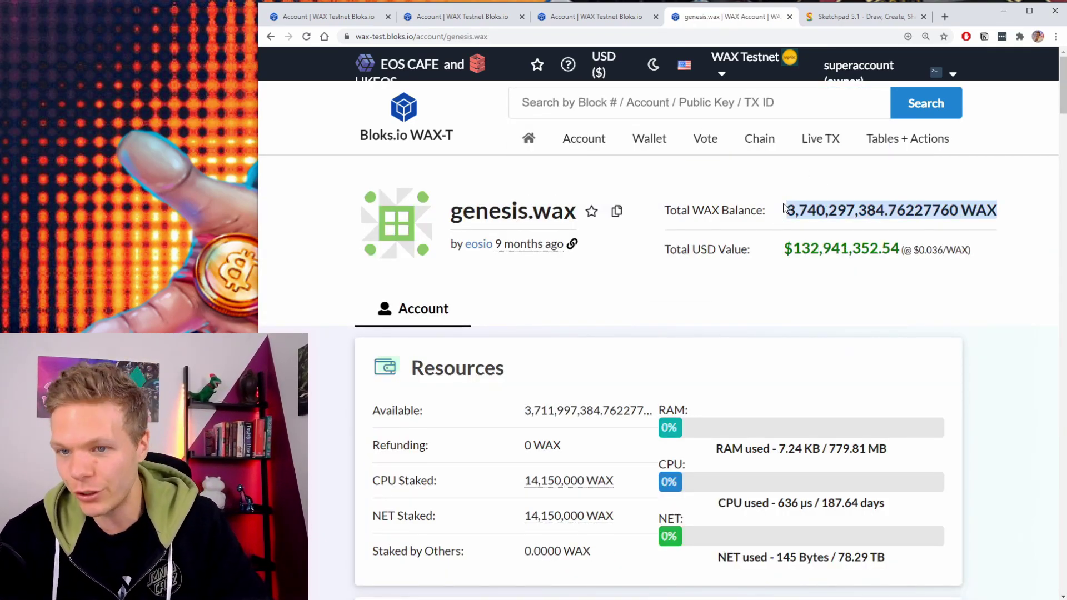
{"action": "double_click", "coordinate": [799, 247]}
{"action": "double_click", "coordinate": [818, 245]}
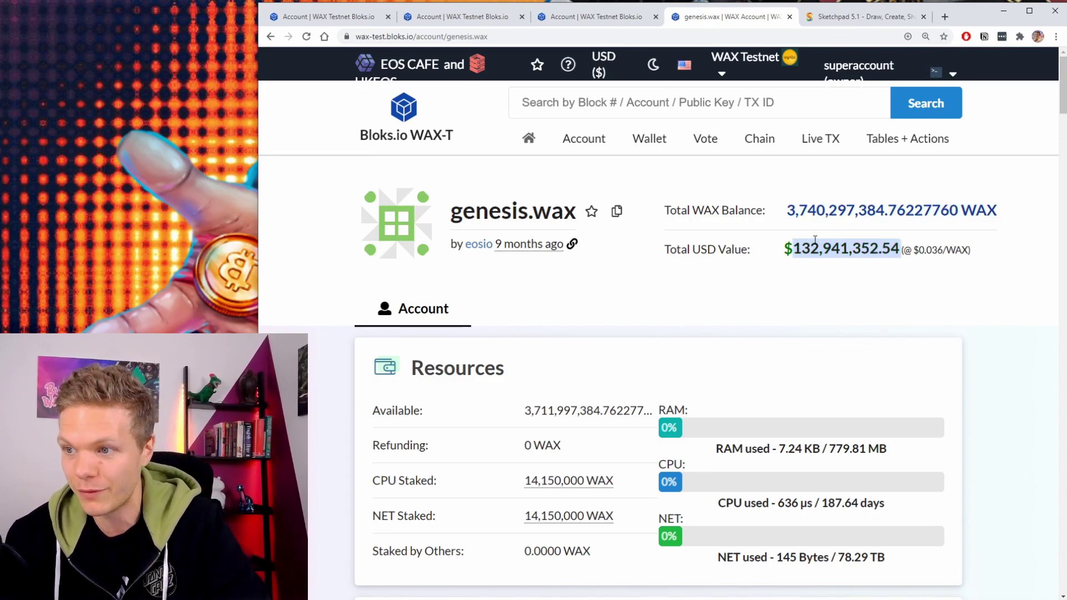
Display the keys of genesis.wax and highlight the owner permission row with admin.wax@owner
{"action": "scroll", "coordinate": [590, 304], "scroll_direction": "down", "scroll_amount": 5}
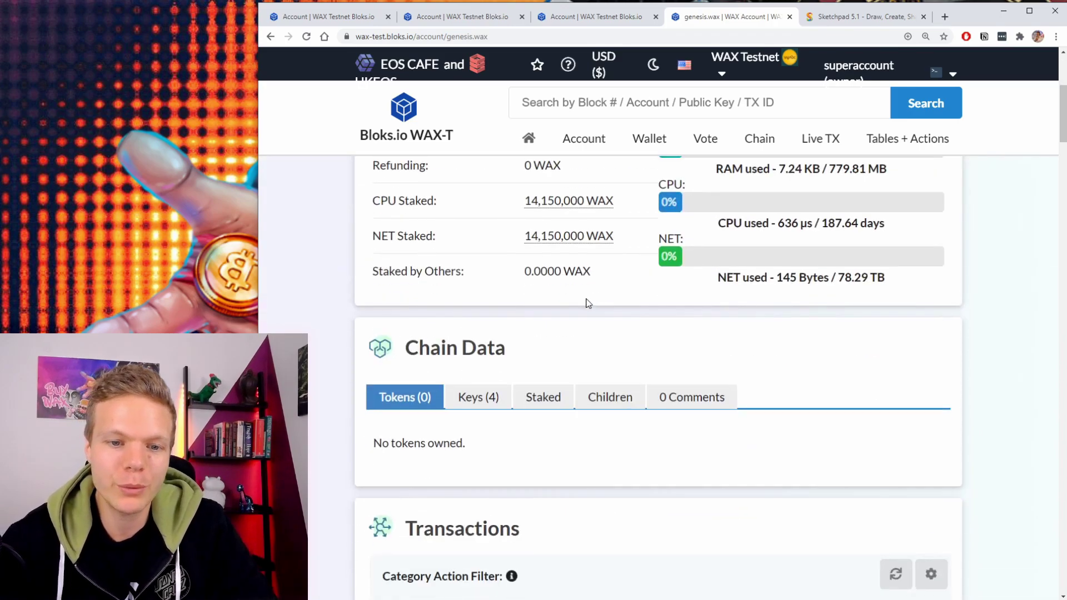
{"action": "left_click", "coordinate": [471, 399]}
{"action": "scroll", "coordinate": [761, 324], "scroll_direction": "down", "scroll_amount": 2}
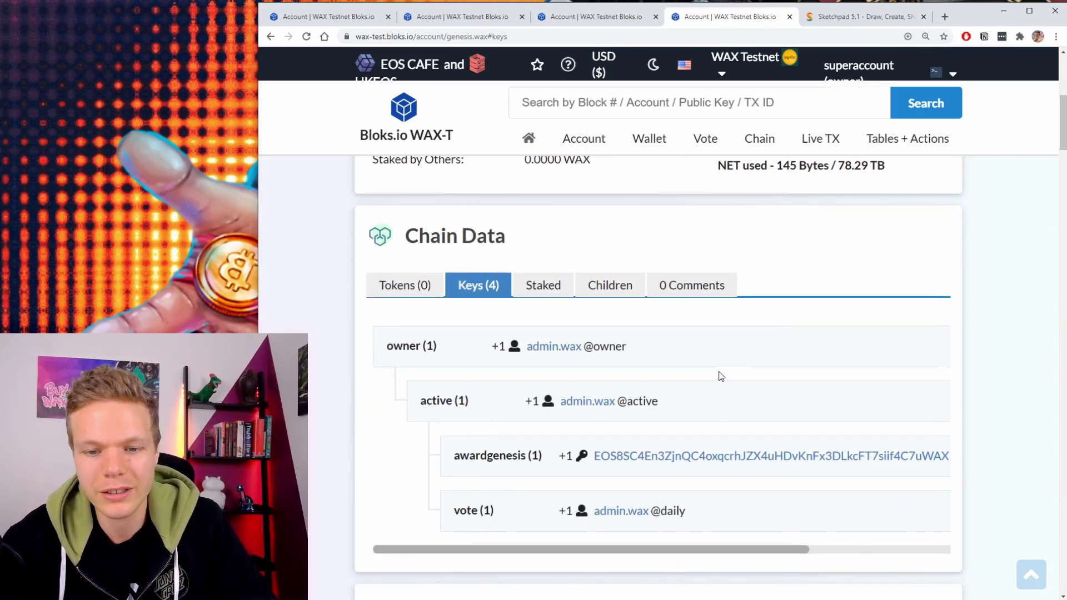
{"action": "left_click_drag", "start_coordinate": [639, 346], "coordinate": [385, 346]}
{"action": "left_click", "coordinate": [657, 345]}
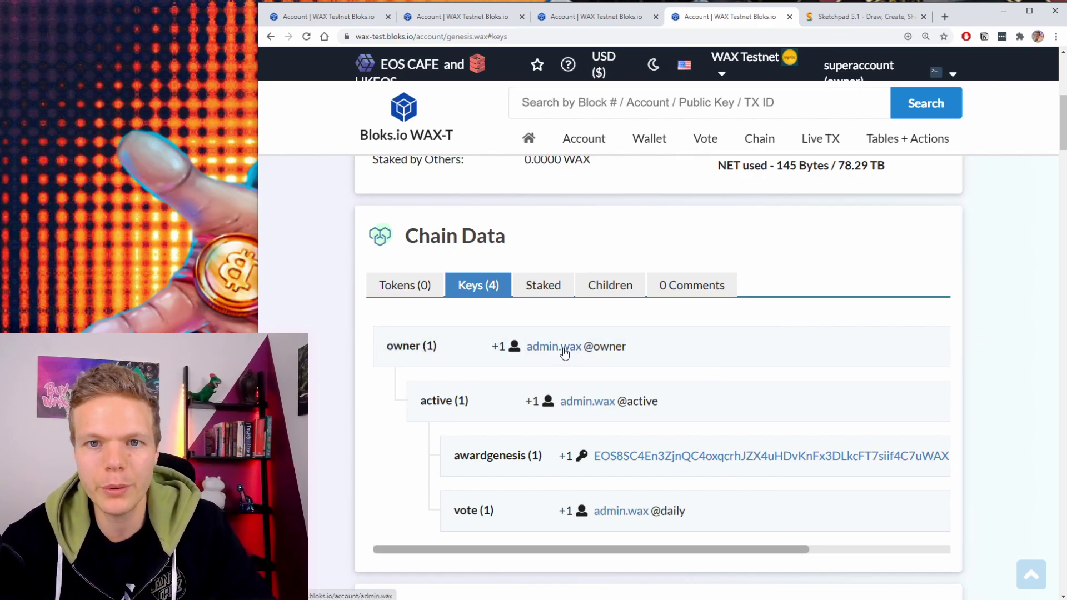
Open the admin.wax account in a separate browser tab and display its keys
{"action": "middle_click", "coordinate": [562, 351]}
{"action": "left_click", "coordinate": [754, 19]}
{"action": "scroll", "coordinate": [472, 361], "scroll_direction": "down", "scroll_amount": 4}
{"action": "left_click", "coordinate": [479, 395]}
{"action": "scroll", "coordinate": [536, 357], "scroll_direction": "down", "scroll_amount": 3}
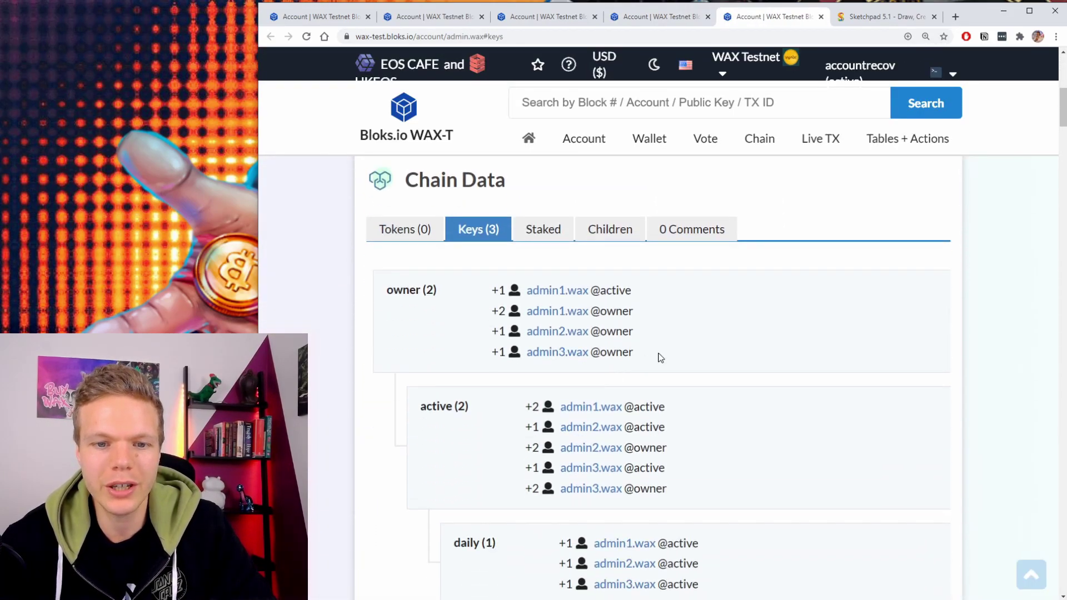
Highlight the owner threshold of admin.wax and the weighted admin1.wax, admin2.wax and admin3.wax entries that can reach it
{"action": "triple_click", "coordinate": [416, 289]}
{"action": "left_click_drag", "start_coordinate": [634, 311], "coordinate": [493, 314]}
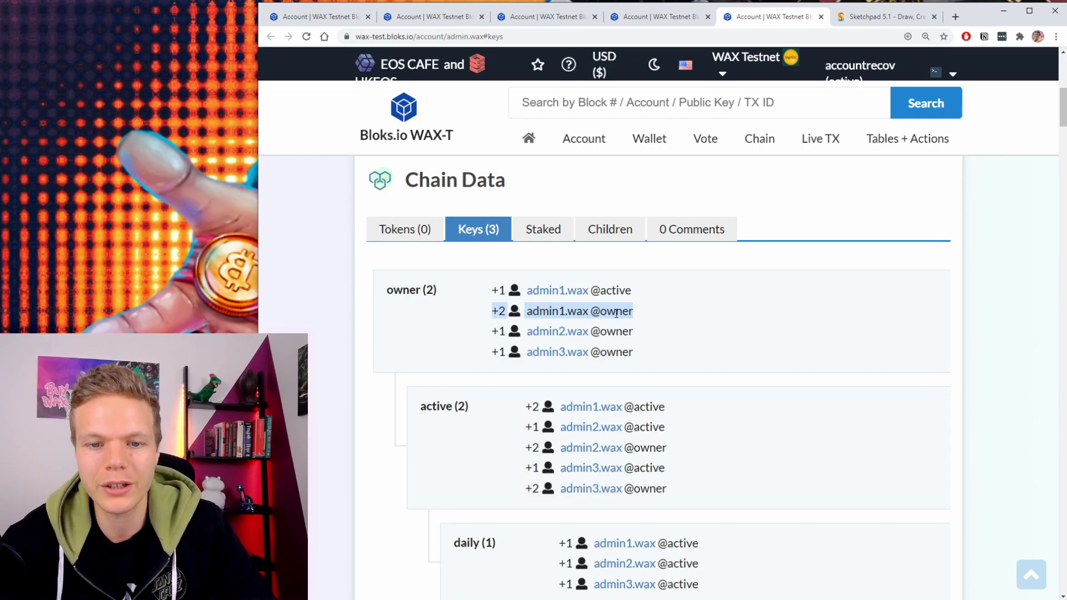
{"action": "left_click_drag", "start_coordinate": [639, 352], "coordinate": [493, 333]}
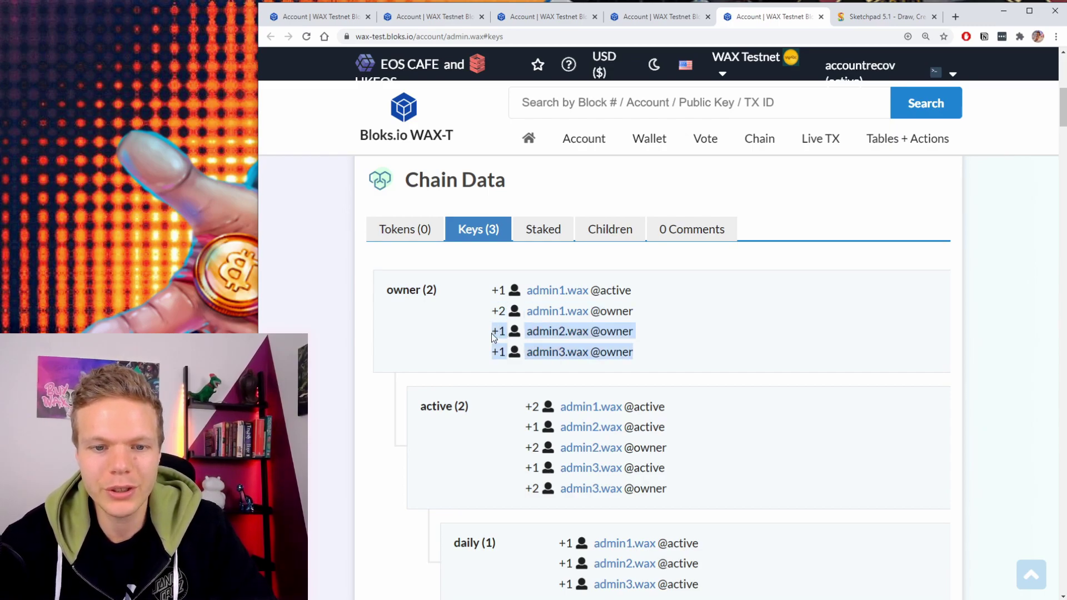
{"action": "left_click_drag", "start_coordinate": [641, 290], "coordinate": [500, 293]}
{"action": "left_click_drag", "start_coordinate": [639, 308], "coordinate": [487, 311]}
{"action": "triple_click", "coordinate": [453, 298]}
{"action": "left_click", "coordinate": [471, 326]}
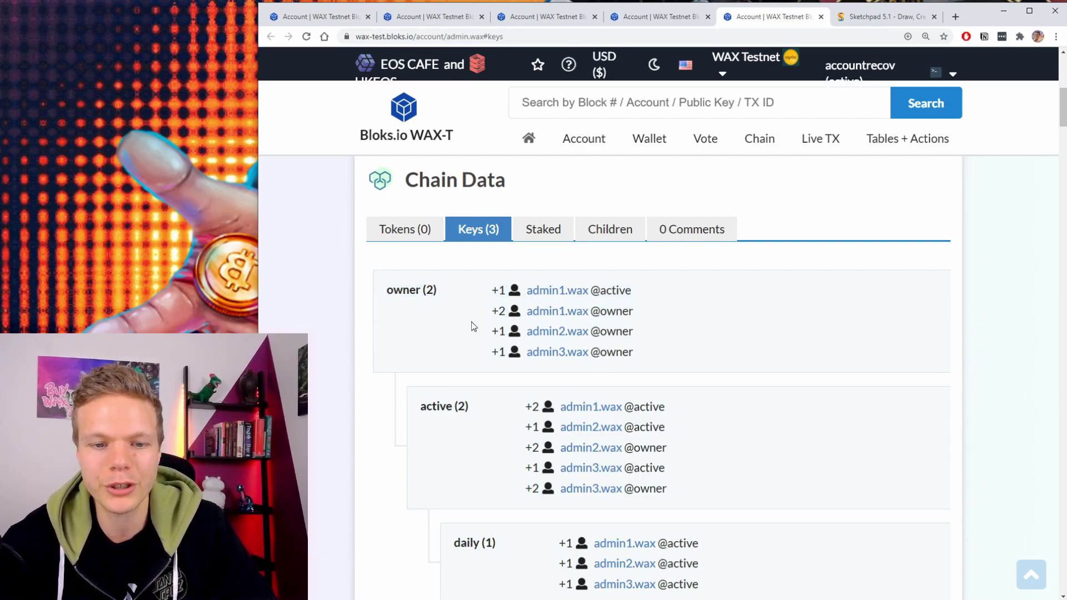
Return to the genesis.wax permissions and look across the full width of the permission rows
{"action": "left_click", "coordinate": [670, 21]}
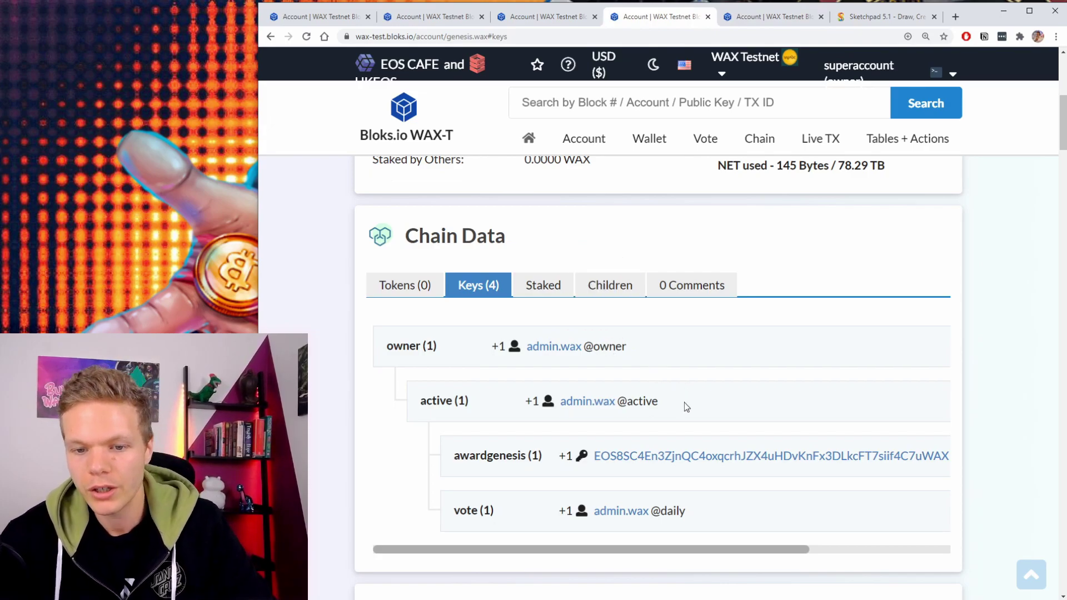
{"action": "scroll", "coordinate": [483, 442], "scroll_direction": "right", "scroll_amount": 2}
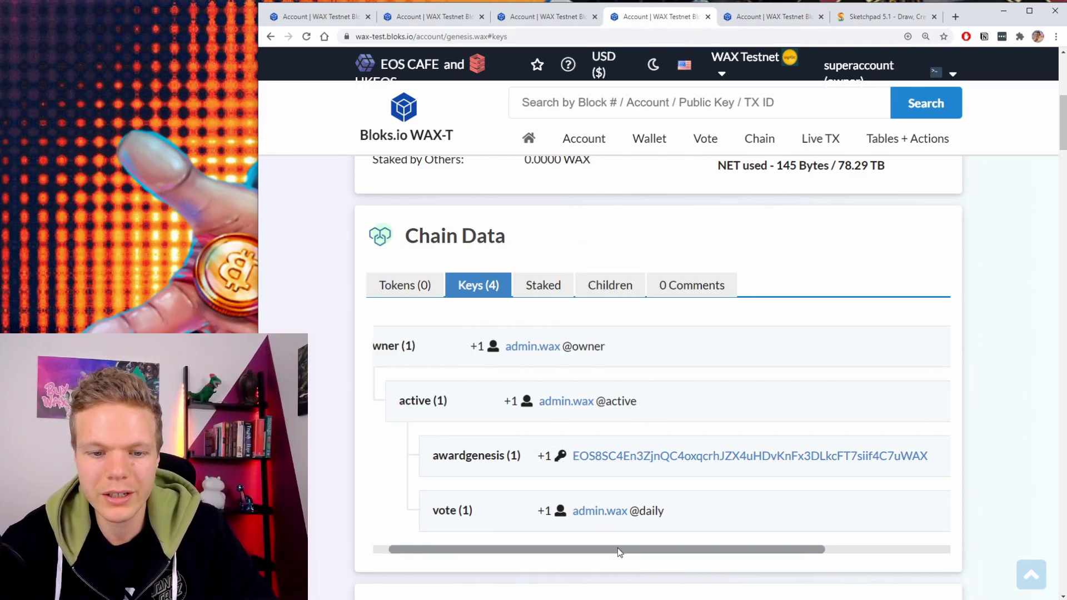
{"action": "left_click_drag", "start_coordinate": [524, 548], "coordinate": [488, 550]}
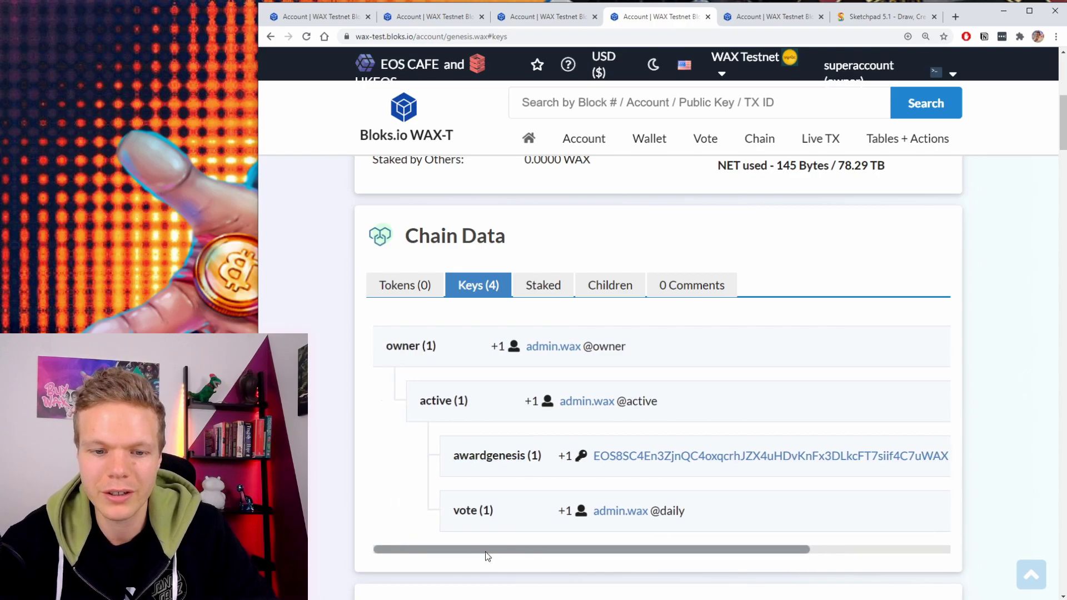
{"action": "left_click_drag", "start_coordinate": [635, 555], "coordinate": [541, 557]}
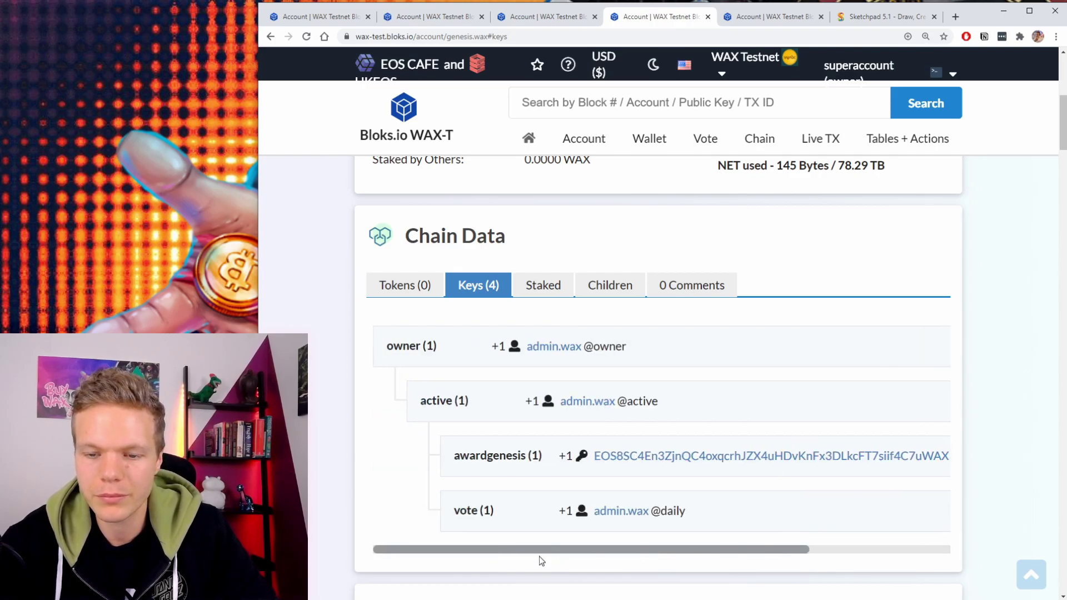
Search for the waxswedenorg account and display its keys down to the permissions below active
{"action": "left_click", "coordinate": [676, 105]}
{"action": "type", "text": "waxswedenorg"}
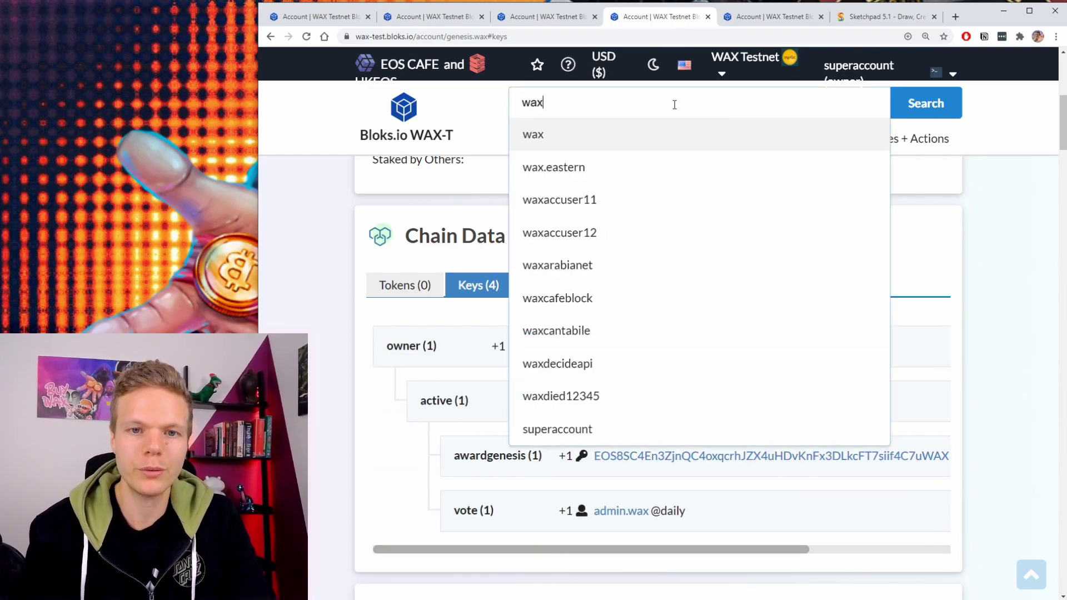
{"action": "key", "text": "Return"}
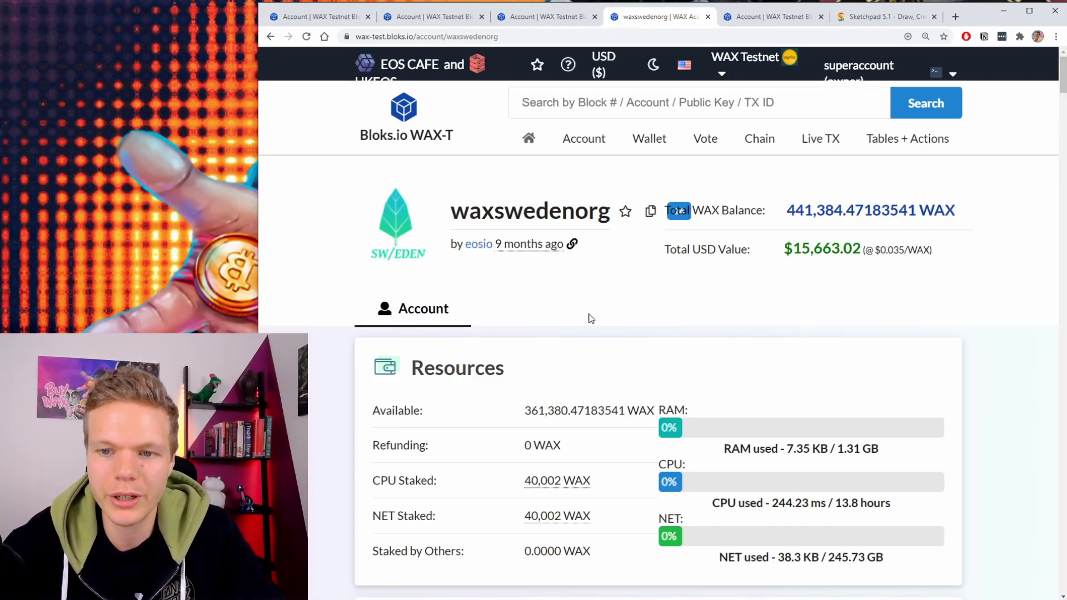
{"action": "scroll", "coordinate": [593, 317], "scroll_direction": "down", "scroll_amount": 5}
{"action": "left_click", "coordinate": [469, 407]}
{"action": "scroll", "coordinate": [469, 408], "scroll_direction": "down", "scroll_amount": 5}
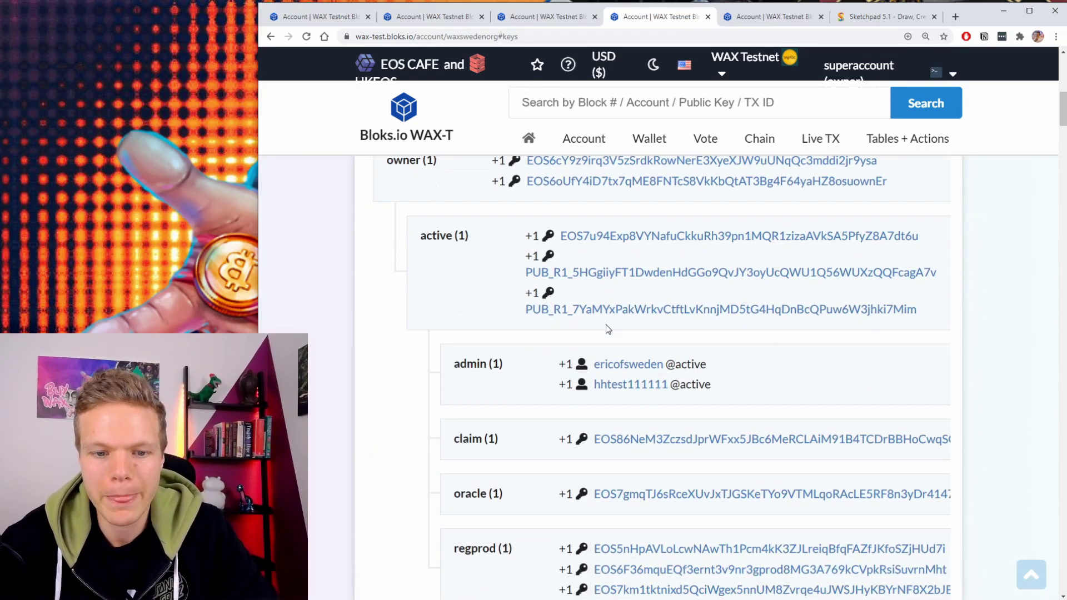
Highlight the oracle permission of waxswedenorg and its linked action, marking delphioracle and write separately
{"action": "scroll", "coordinate": [500, 500], "scroll_direction": "down", "scroll_amount": 1}
{"action": "triple_click", "coordinate": [480, 449]}
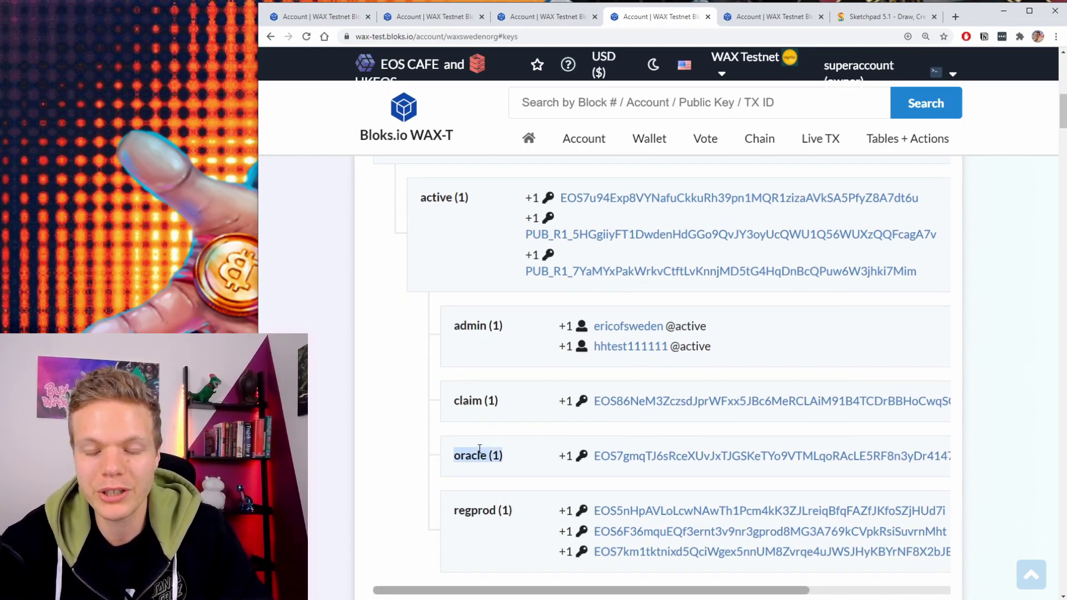
{"action": "left_click_drag", "start_coordinate": [514, 590], "coordinate": [655, 590]}
{"action": "double_click", "coordinate": [811, 457]}
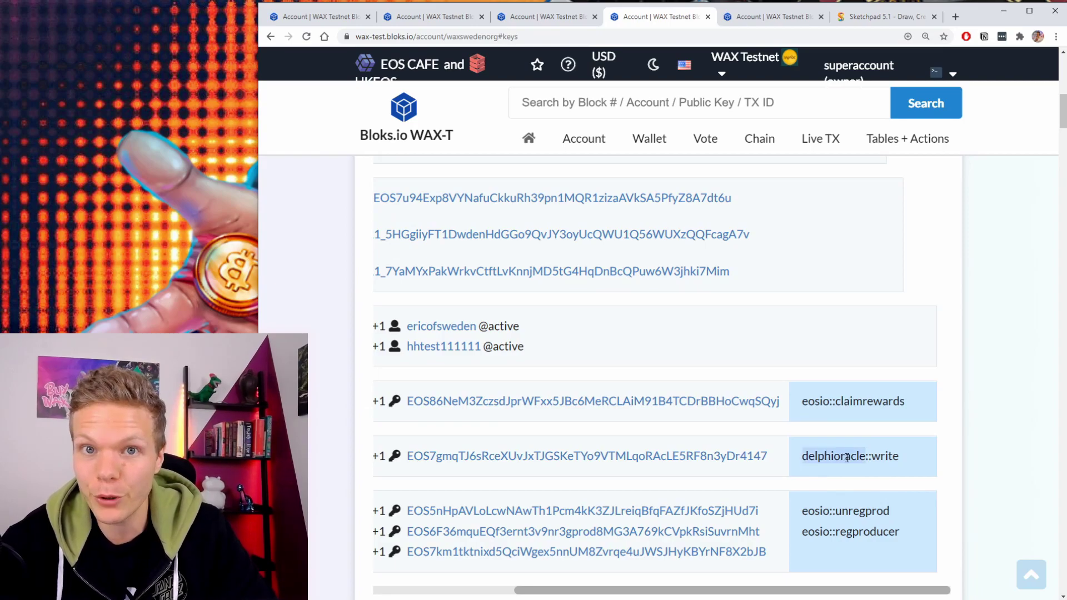
{"action": "double_click", "coordinate": [885, 457]}
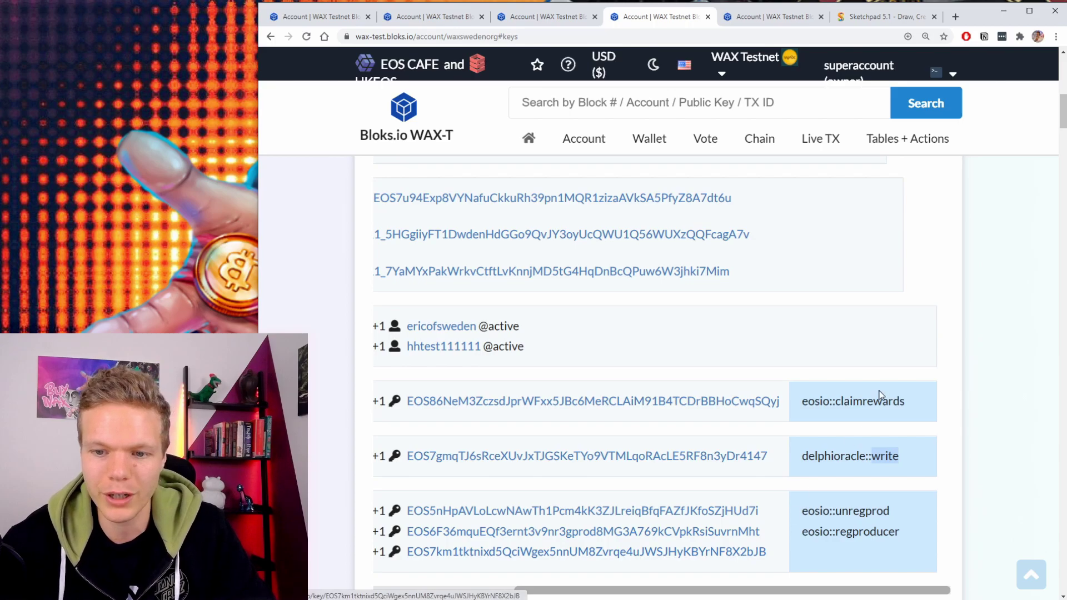
Highlight the linked actions eosio::claimrewards, eosio::unregprod and eosio::regproducer, and mark claimrewards again
{"action": "triple_click", "coordinate": [846, 402]}
{"action": "triple_click", "coordinate": [817, 514]}
{"action": "triple_click", "coordinate": [861, 531]}
{"action": "left_click", "coordinate": [849, 402]}
{"action": "double_click", "coordinate": [849, 401]}
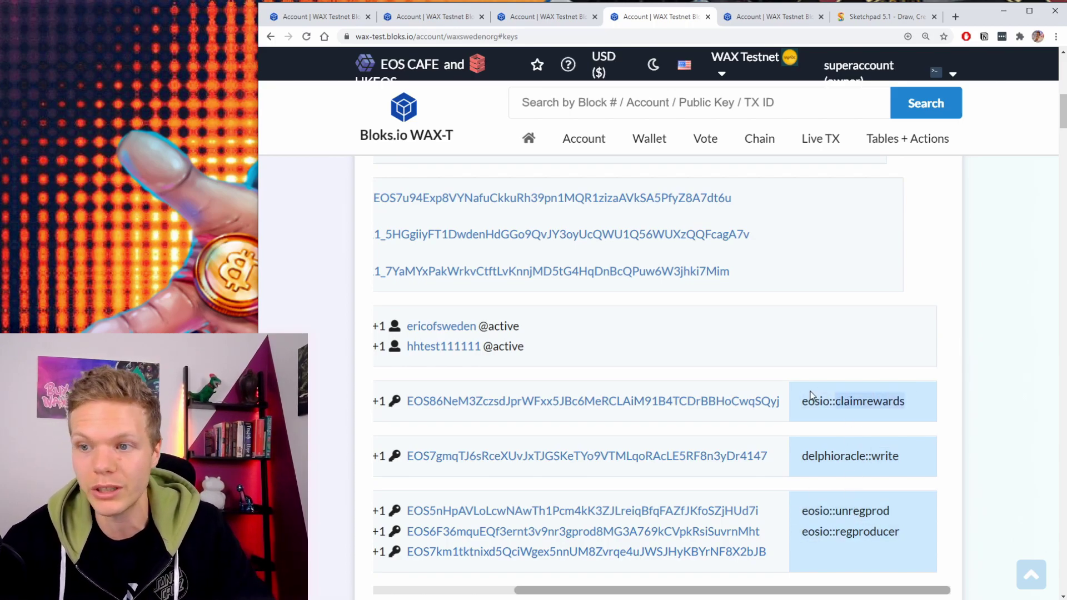
Leave waxswedenorg, revisit the admin.wax keys, and switch to saveyourlife to highlight its owner and active permissions
{"action": "scroll", "coordinate": [805, 328], "scroll_direction": "up", "scroll_amount": 1}
{"action": "scroll", "coordinate": [690, 491], "scroll_direction": "up", "scroll_amount": 8}
{"action": "left_click", "coordinate": [759, 15]}
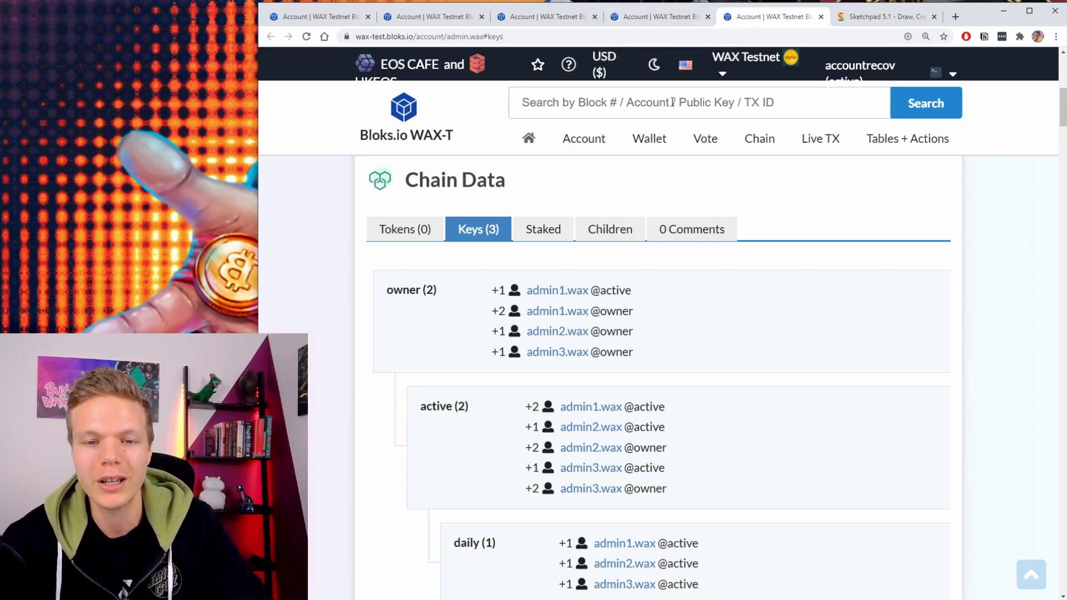
{"action": "left_click", "coordinate": [423, 17]}
{"action": "left_click_drag", "start_coordinate": [937, 464], "coordinate": [468, 380]}
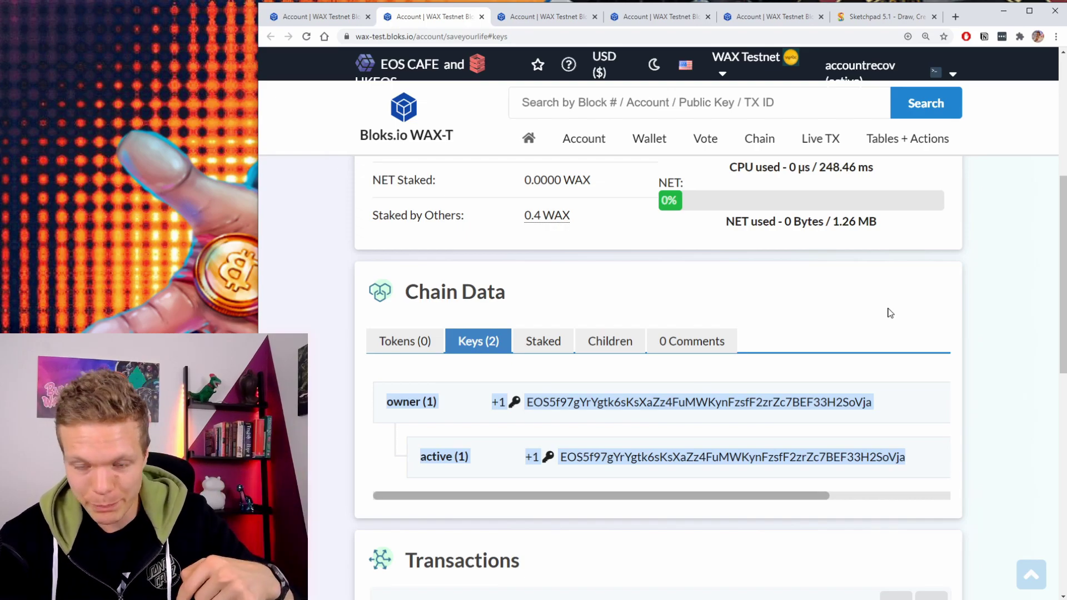
{"action": "left_click", "coordinate": [912, 402]}
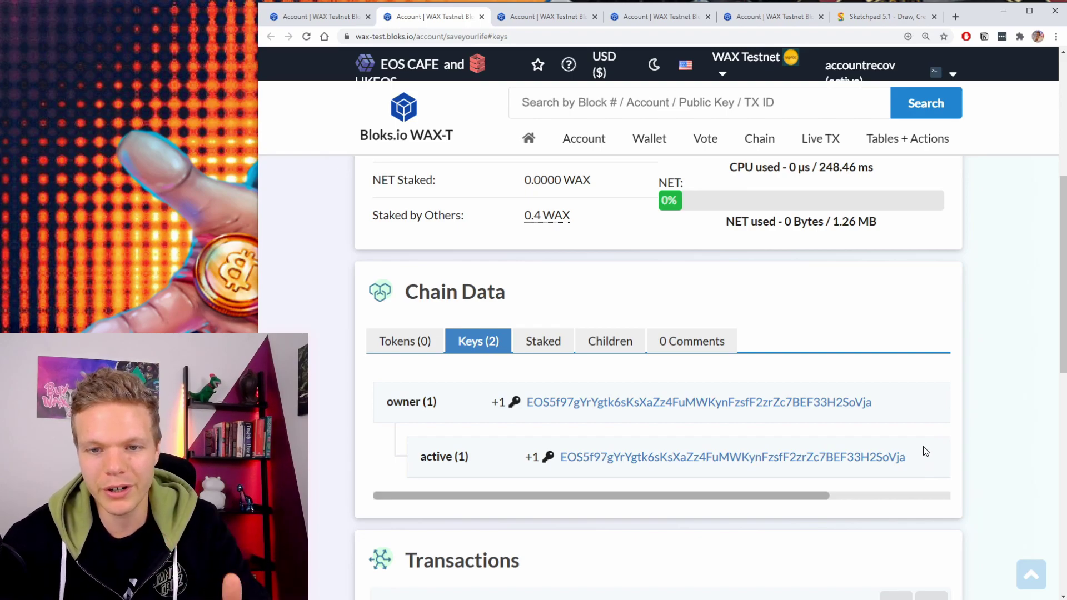